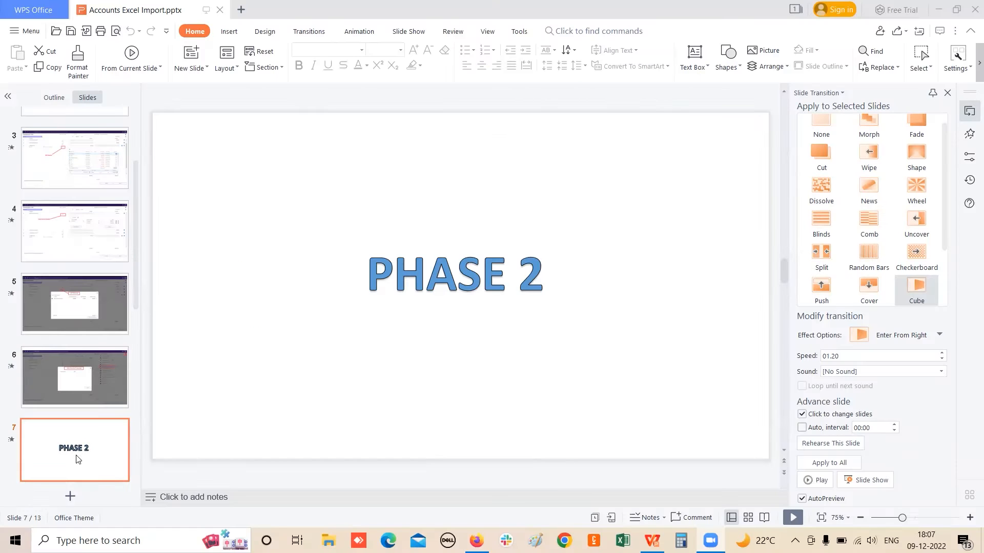
- Start the slide show from the PHASE 2 slide of the Accounts Excel Import presentation
scroll(91, 415, "up", 3)
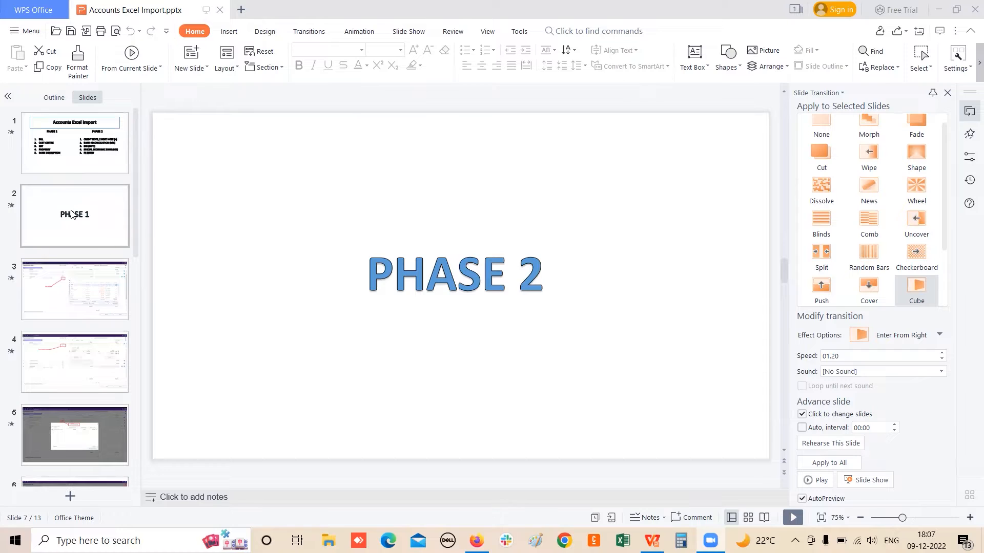
left_click(73, 210)
left_click(69, 443)
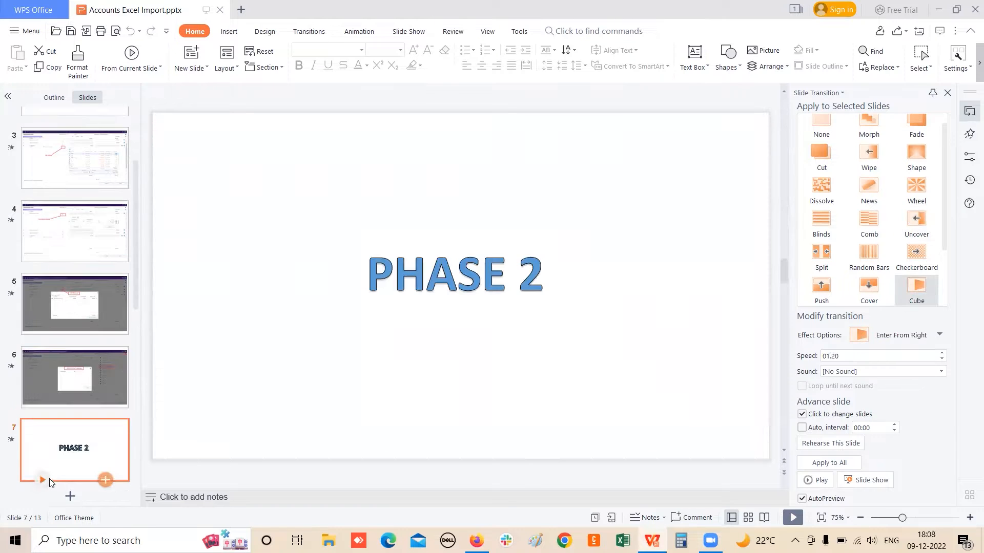
left_click(46, 480)
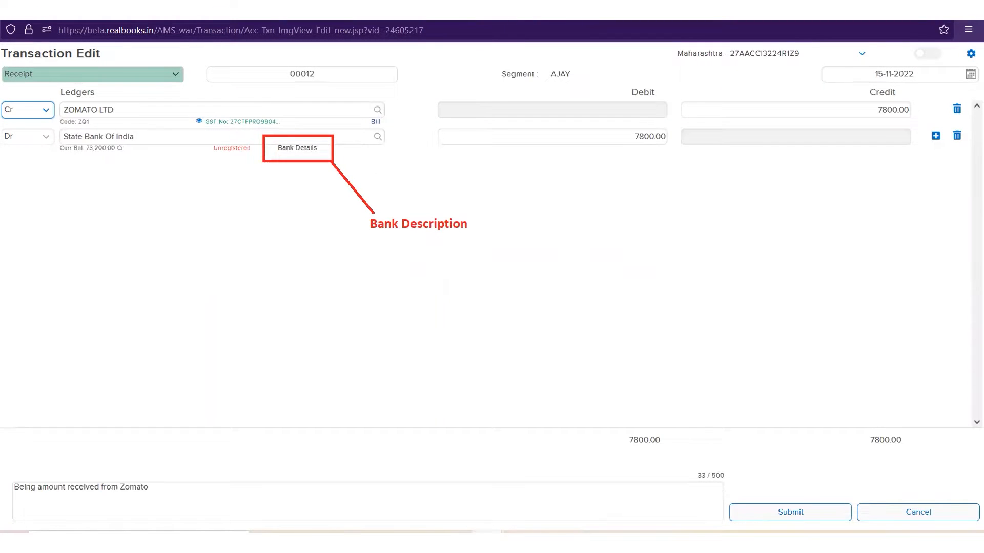
- Advance through the Phase 2 slides, from the Bank Description example to the end of the slide show, and exit it
key("Right")
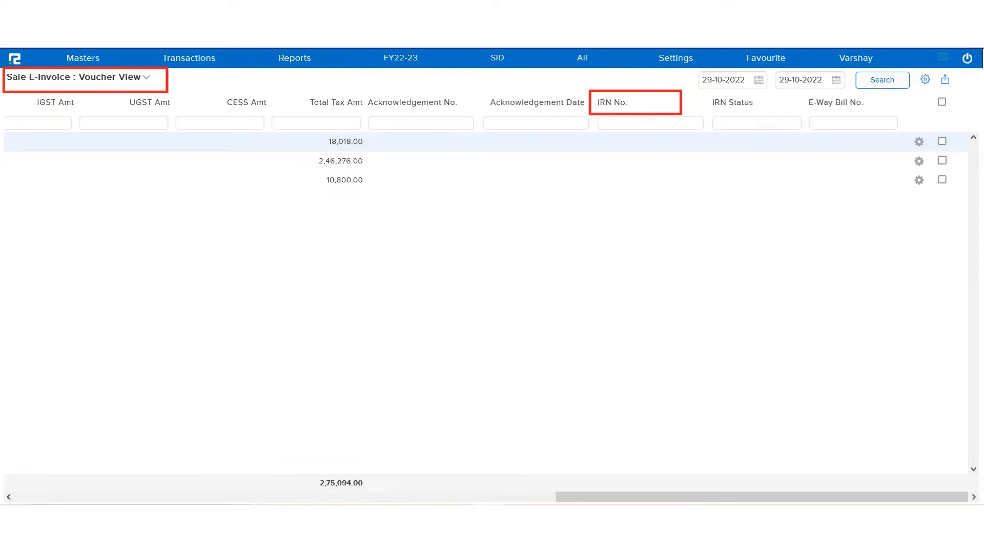
key("Right")
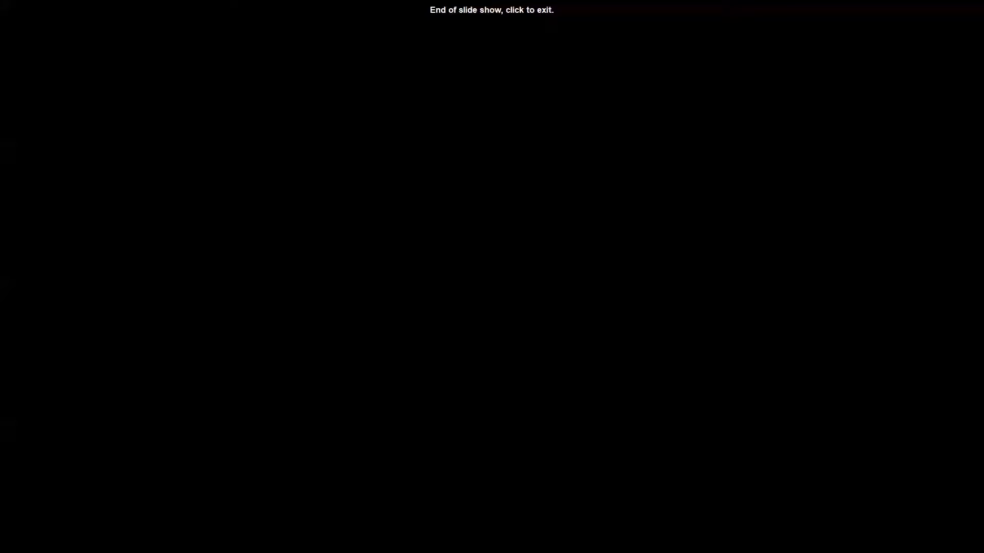
key("Right")
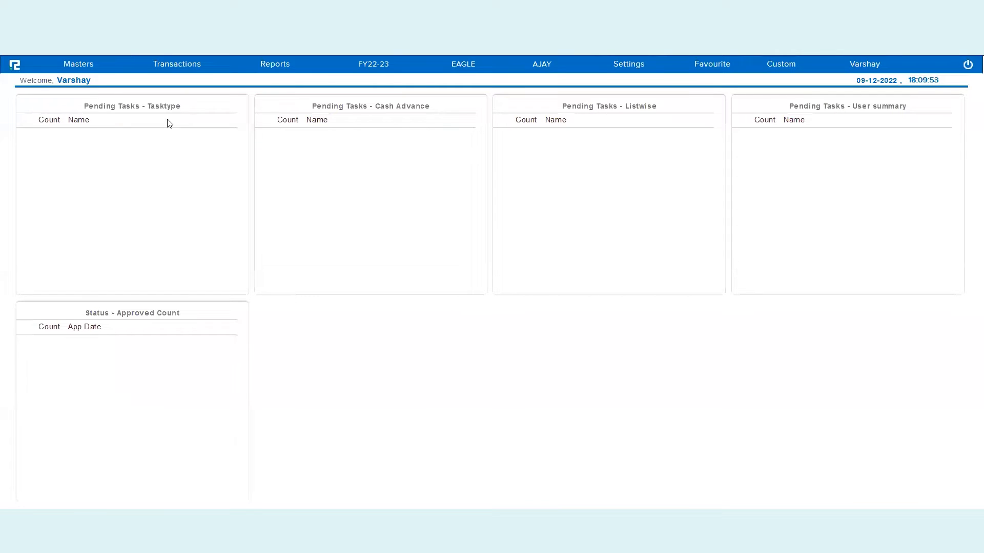
- Switch to RealBooks and open the Import Data page for transactions
left_click(182, 66)
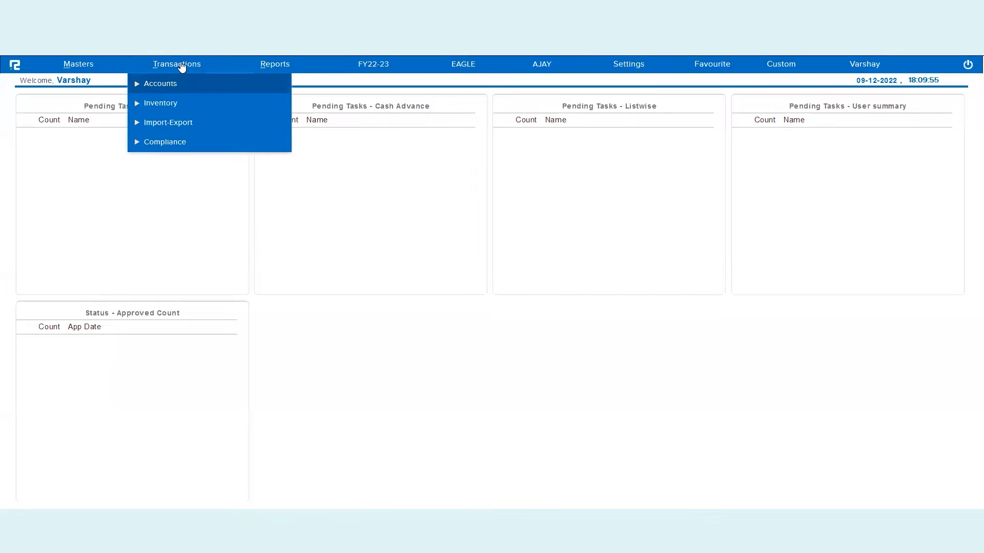
left_click(179, 123)
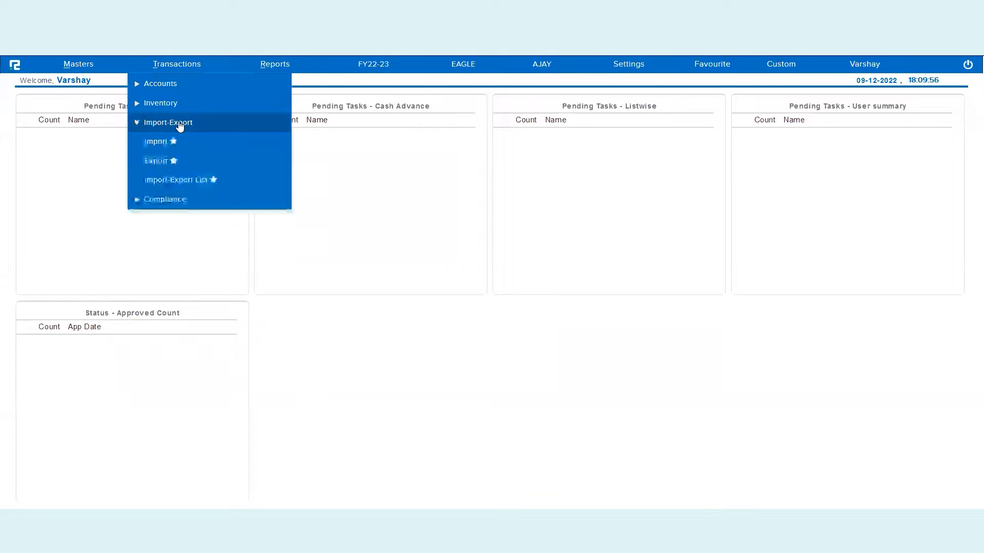
left_click(156, 147)
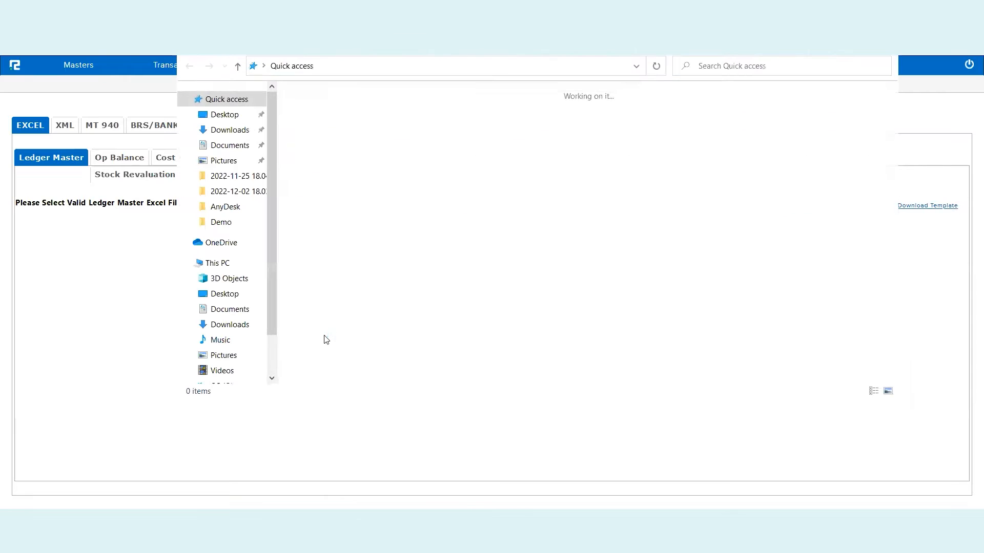
- Open the Bank Description Import workbook from the Downloads folder and view its voucher and Bank sheets
left_click(225, 131)
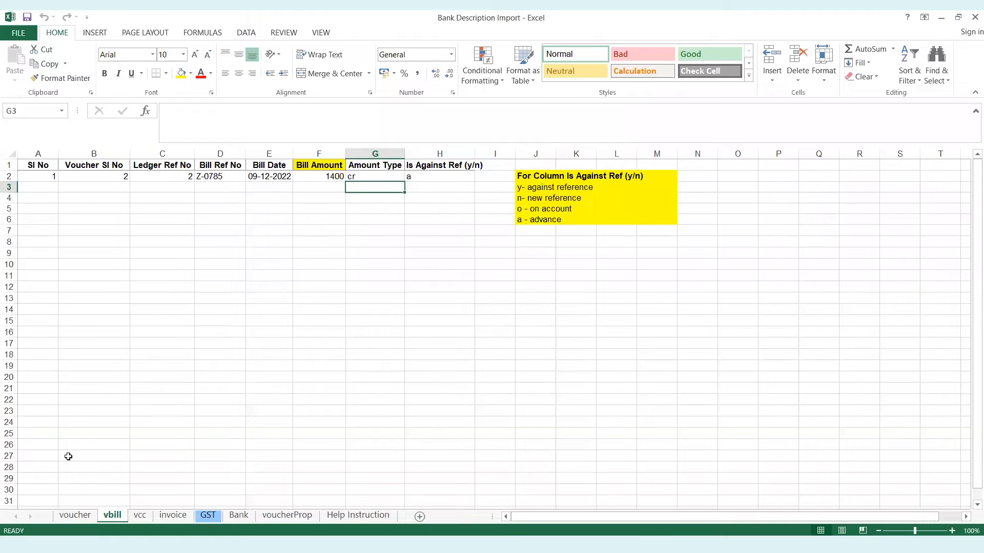
left_click(74, 515)
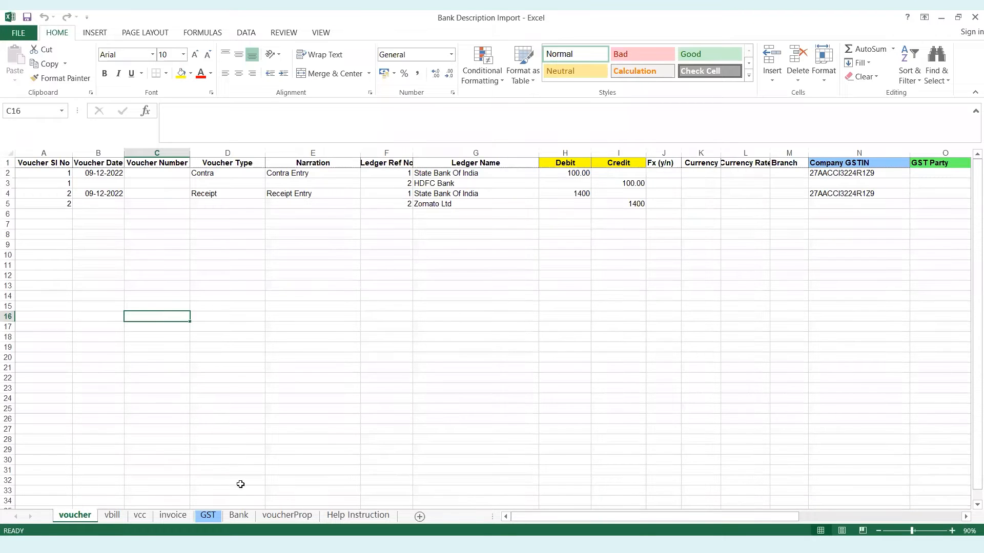
left_click(245, 516)
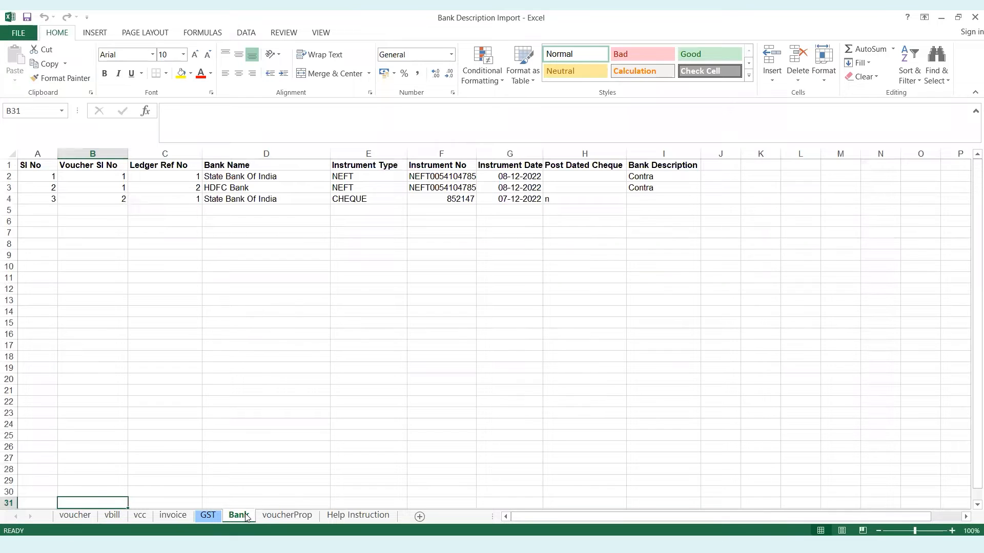
- On the voucher sheet, examine the contra entry's first row and the Voucher Sl No values in A2:A3
left_click(82, 521)
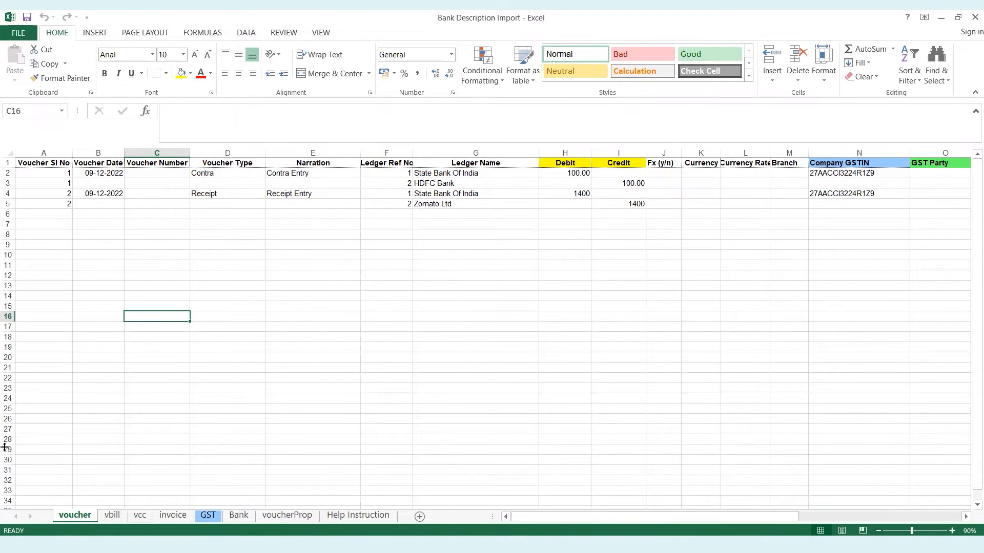
left_click(40, 182)
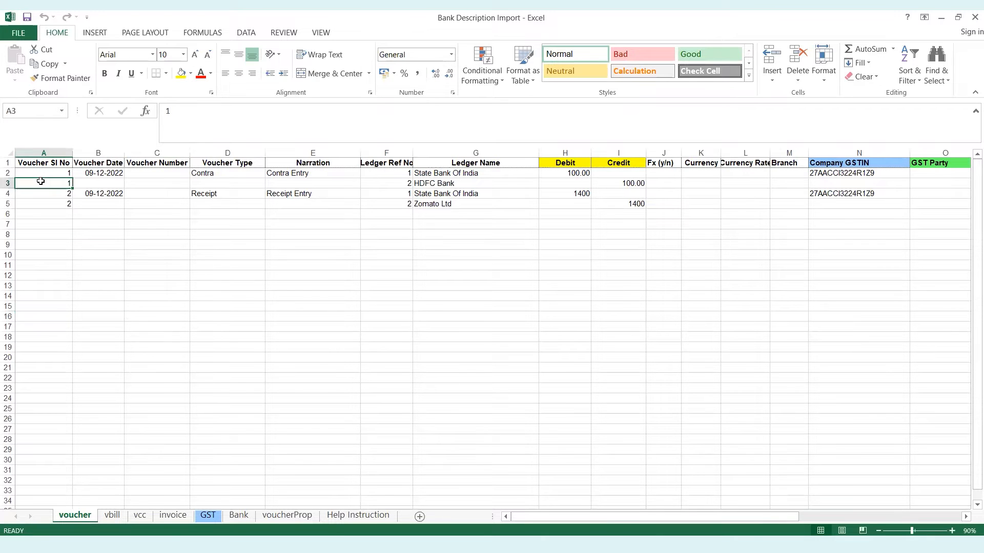
key("Up")
key("Right")
key("Right")
key("Right")
key("Right")
key("Left")
key("Left")
key("Left")
key("Left")
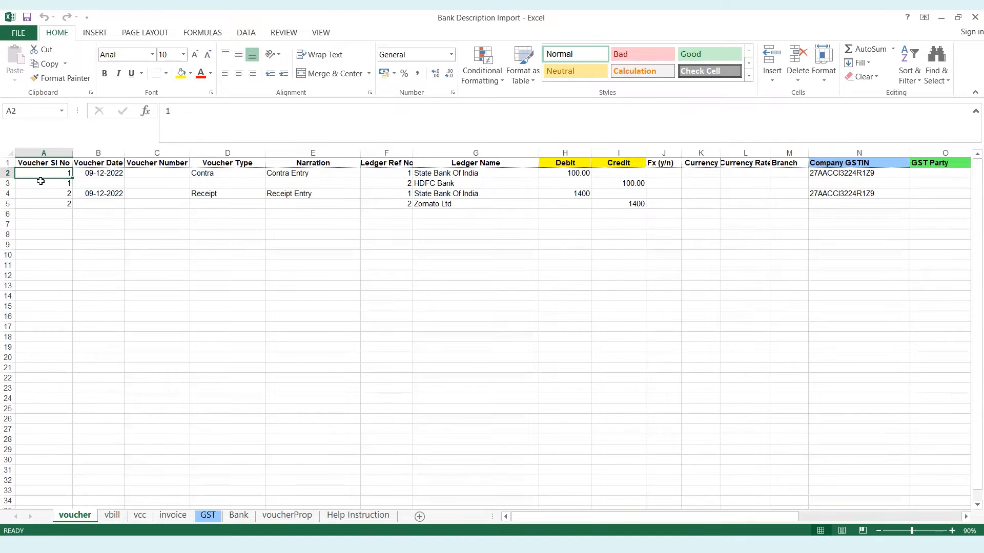
key("shift+Down")
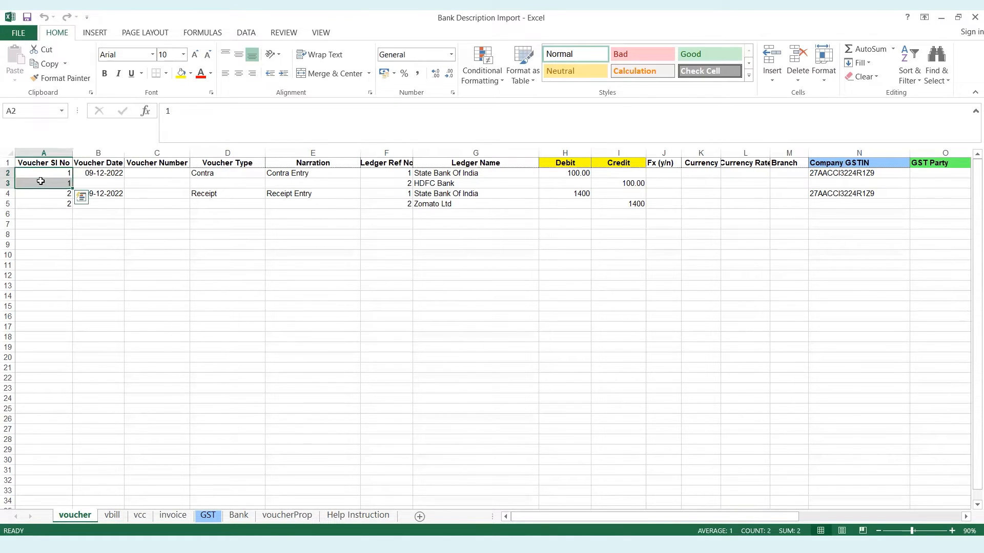
- Examine the contra entry's Ledger Ref No cells and select rows 2 and 3, which hold the whole entry
key("Right")
key("Right")
key("Right")
key("Right")
key("Right")
key("Right")
key("Down")
key("Up")
key("Left")
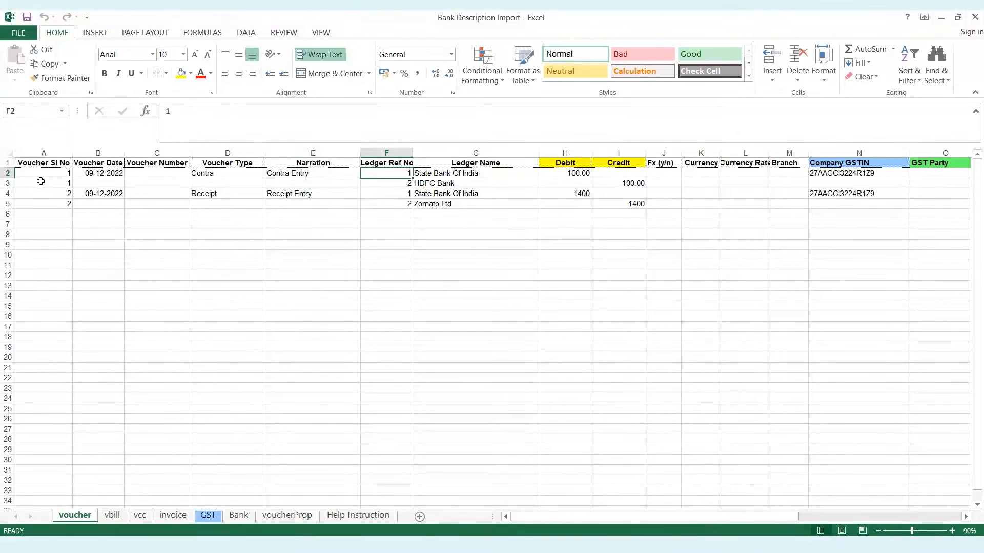
key("Left")
left_click(4, 172)
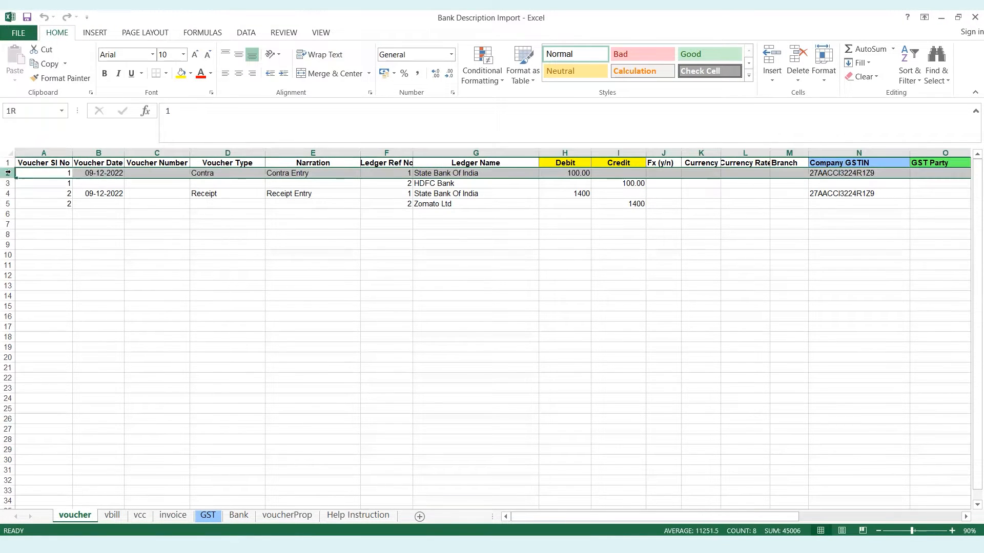
key("shift+Down")
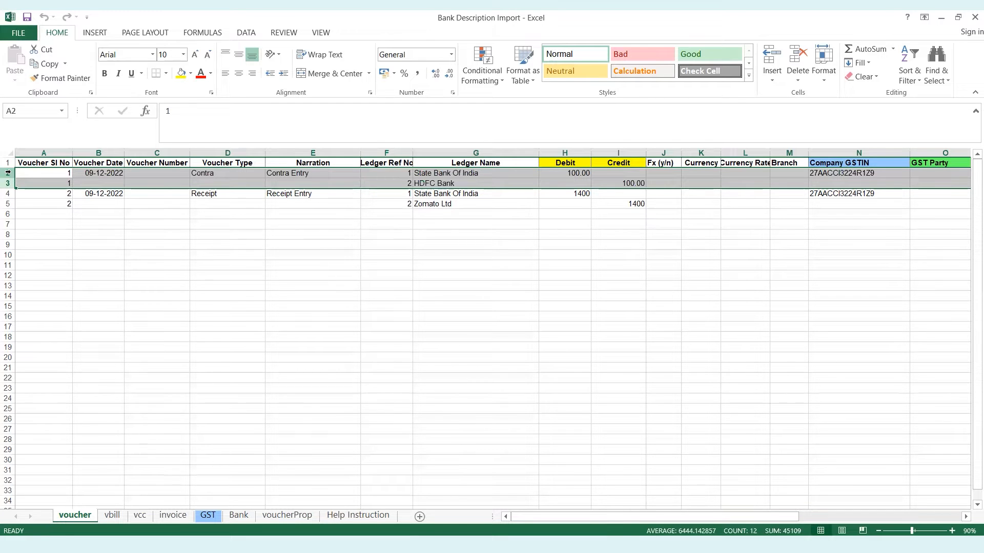
- Review the contra entry's voucher serial number, date, number, type, narration and ledger reference cells
left_click(57, 179)
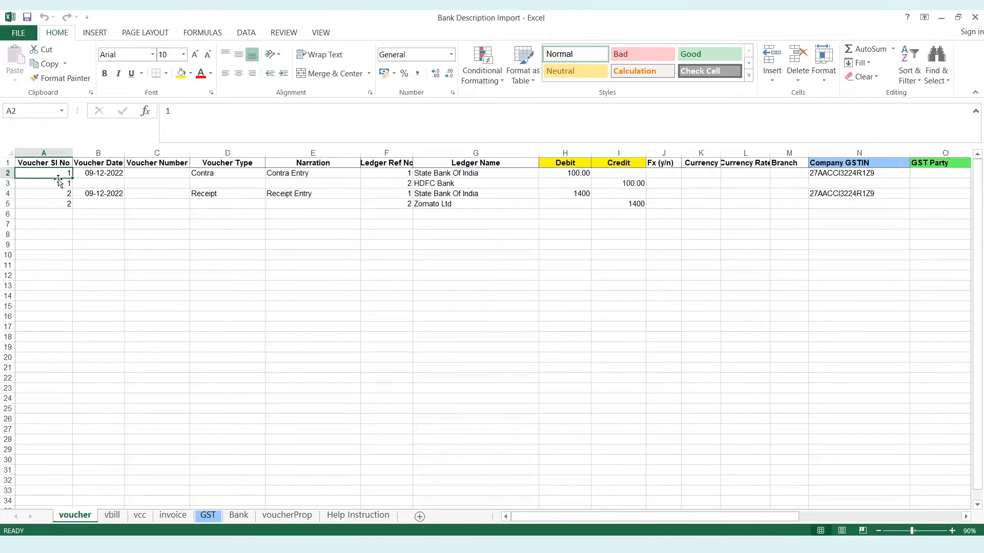
key("Right")
key("Up")
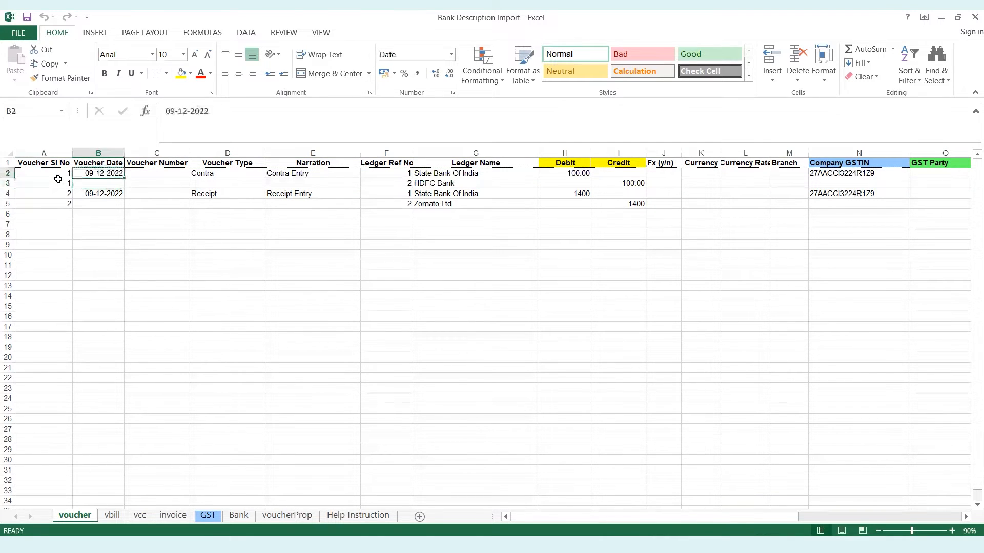
key("Right")
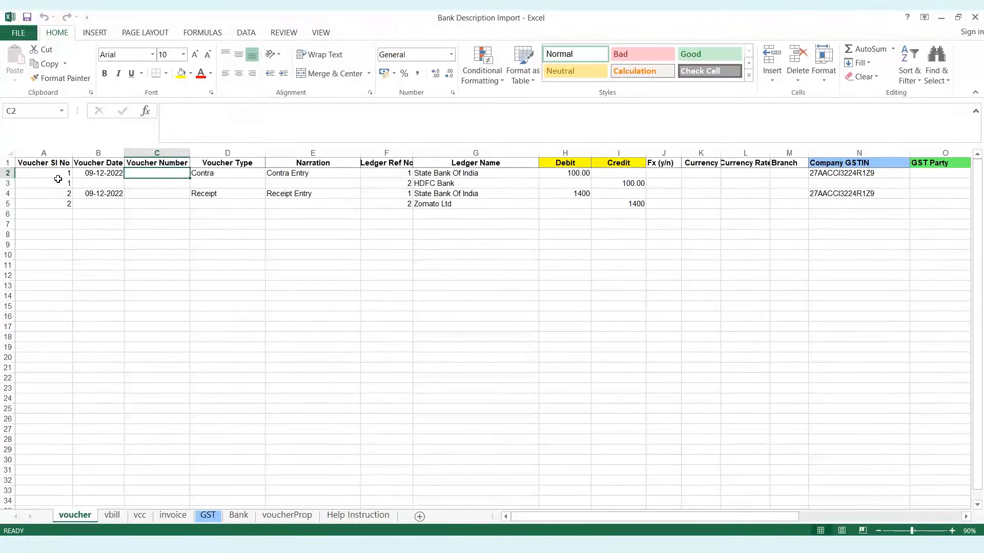
key("Right")
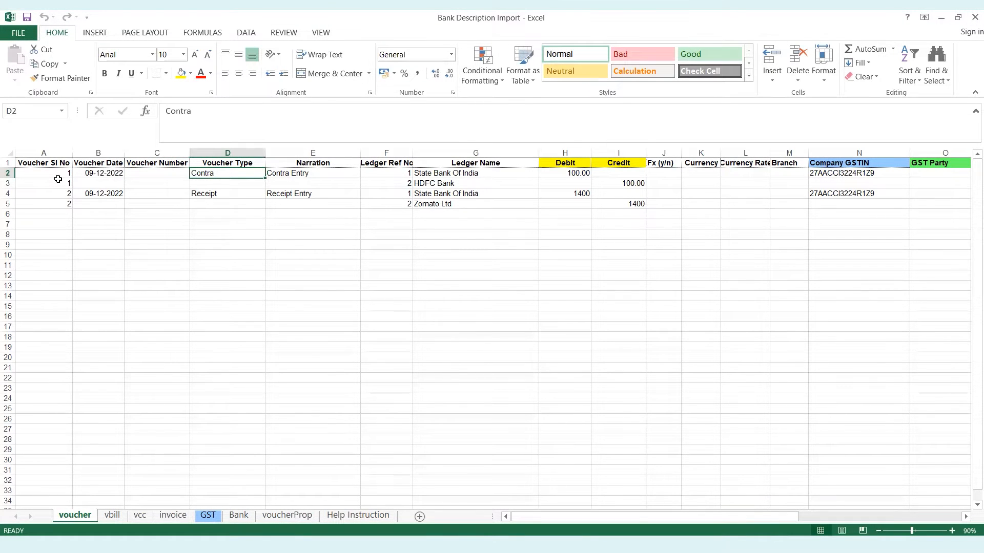
key("Right")
key("Right")
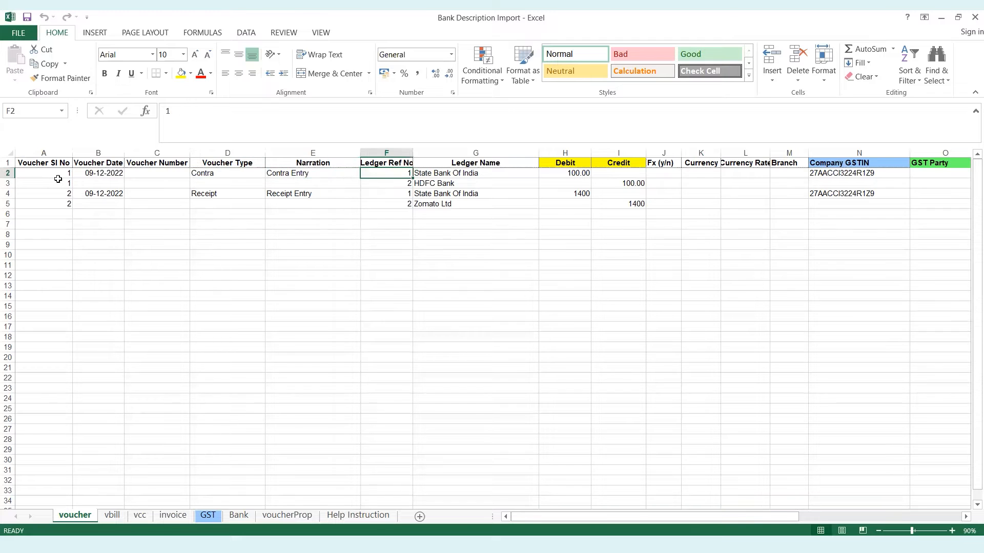
key("Left")
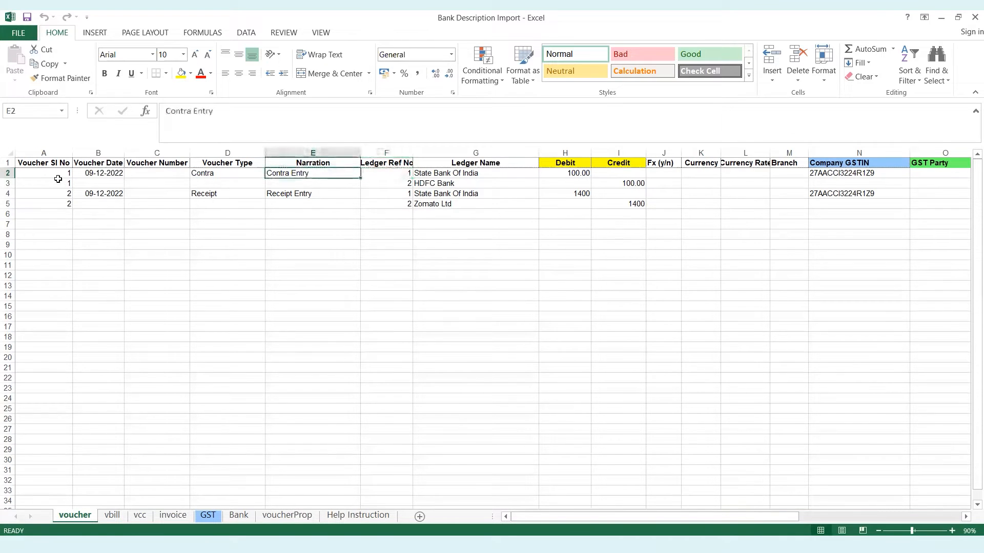
key("Right")
key("Down")
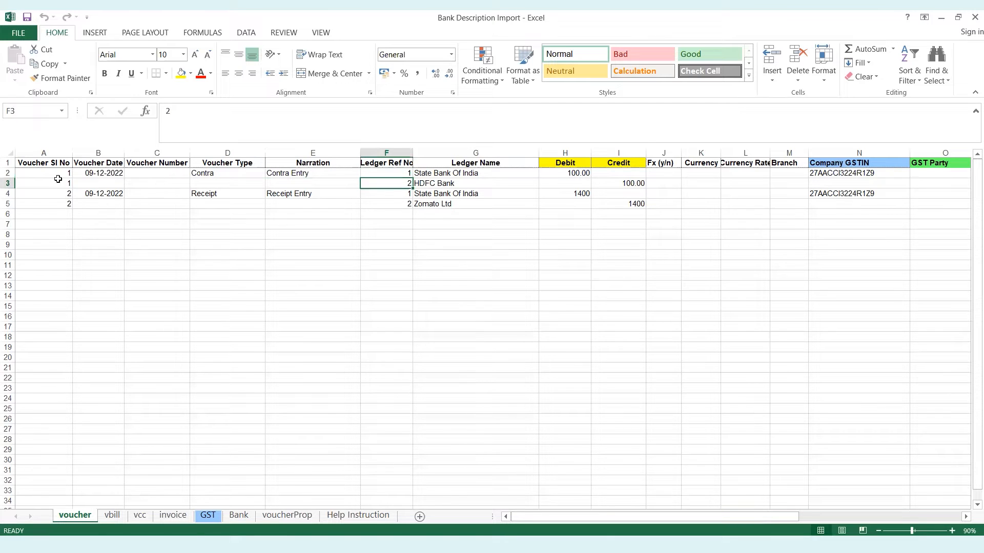
- Review the contra entry's ledger names with the matching debit and credit amounts in rows 2 and 3
key("Right")
key("Up")
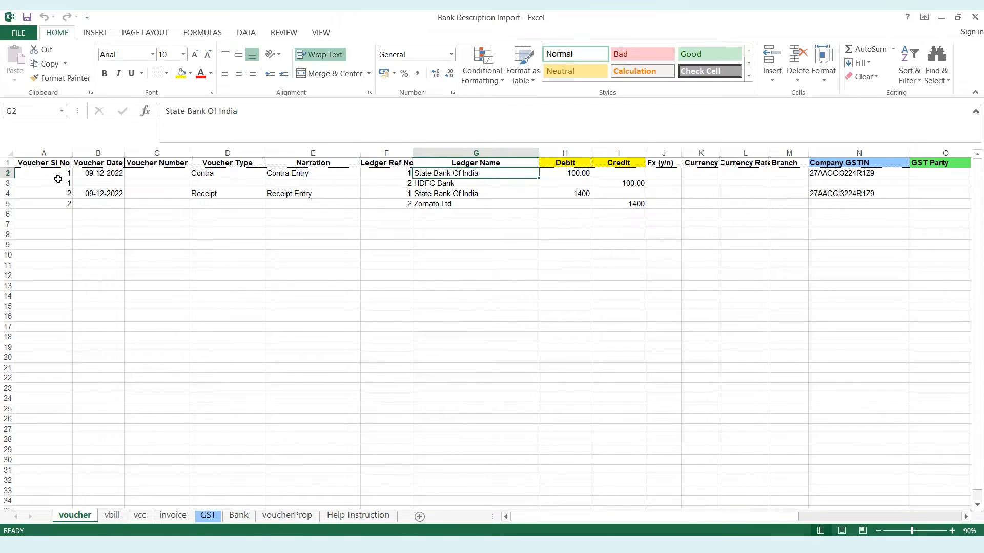
key("Right")
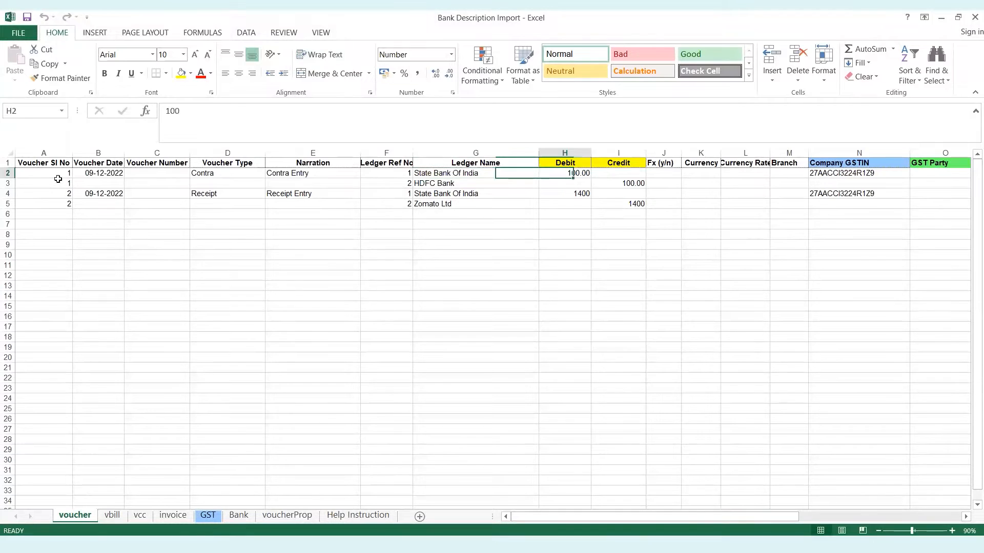
key("Down")
key("Left")
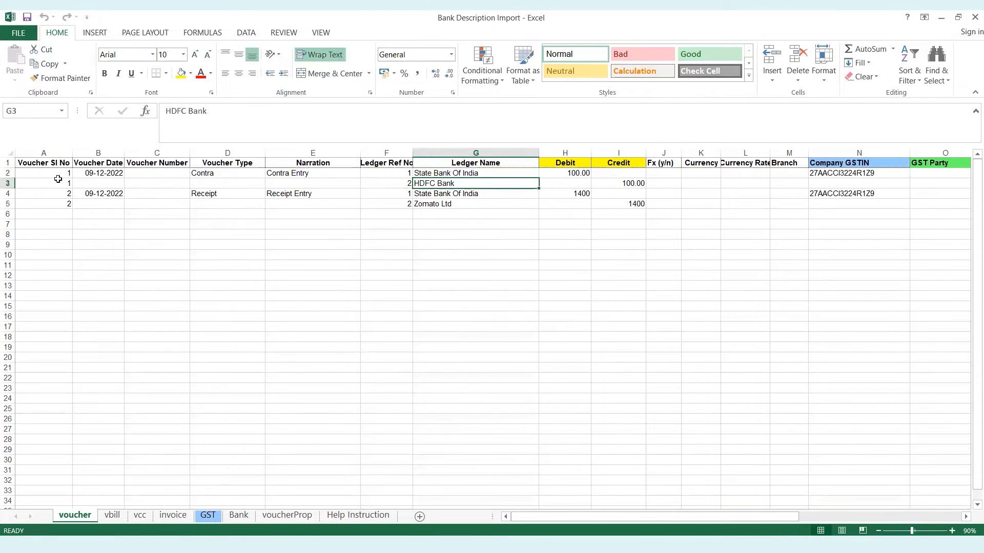
key("Right")
key("Right")
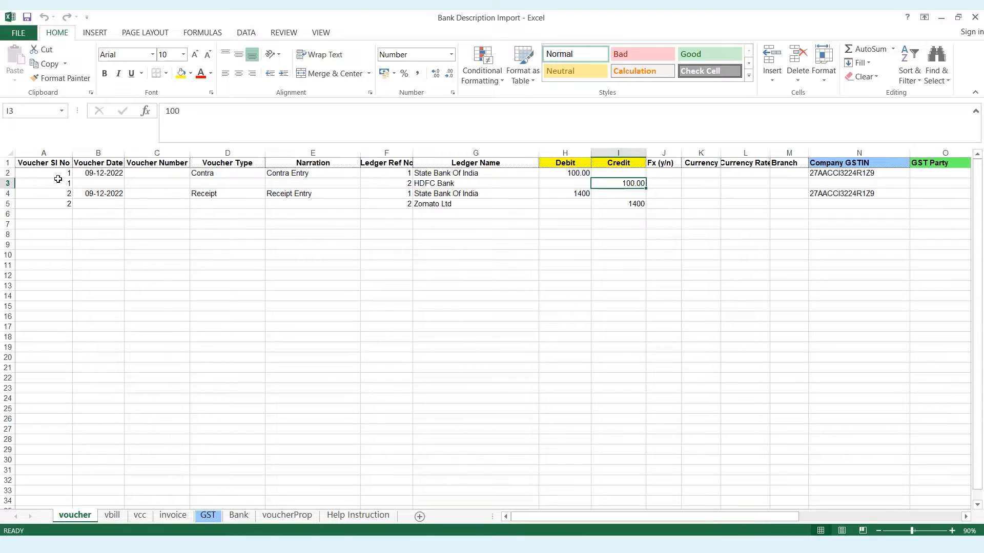
- Review the contra entry's Fx, currency, currency rate, branch and Company GSTIN columns
key("Right")
key("Right")
key("Right")
key("Right")
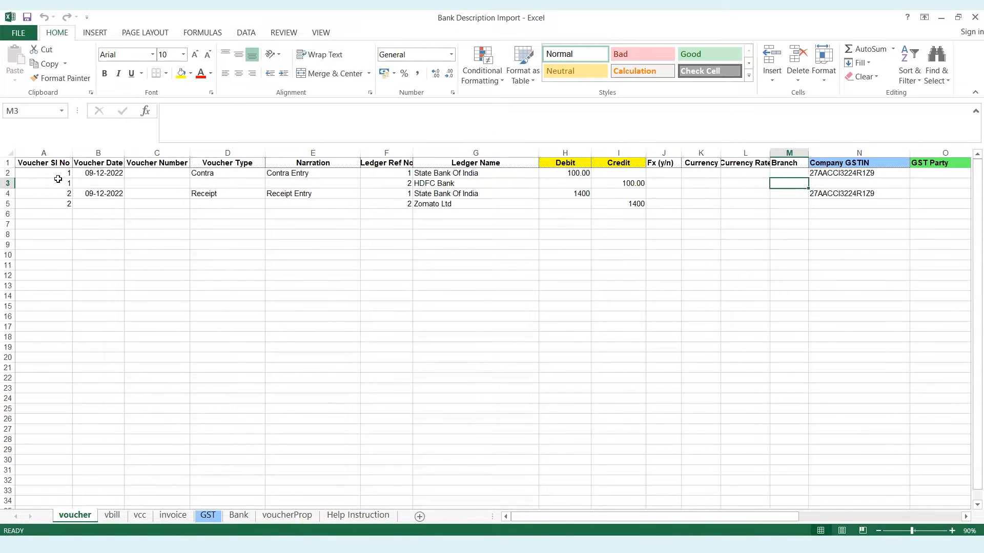
key("Right")
key("Up")
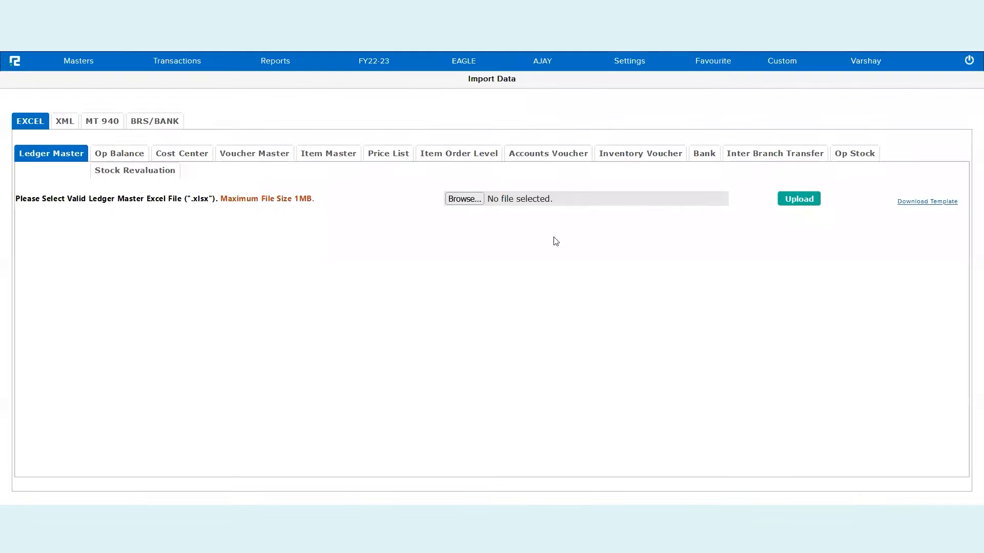
- Switch to RealBooks and open the GST Business Place list in the Compliances configuration
left_click(631, 63)
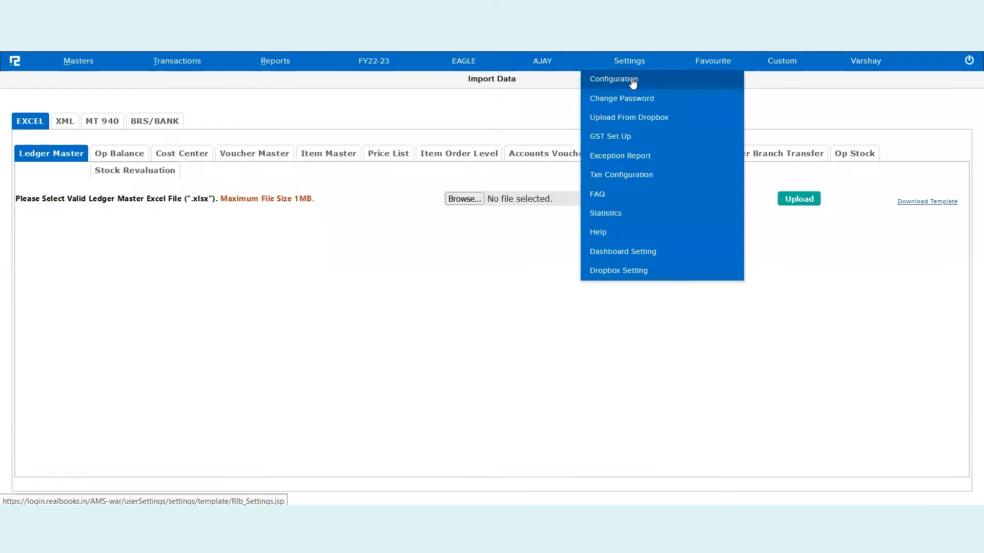
left_click(633, 82)
left_click(562, 120)
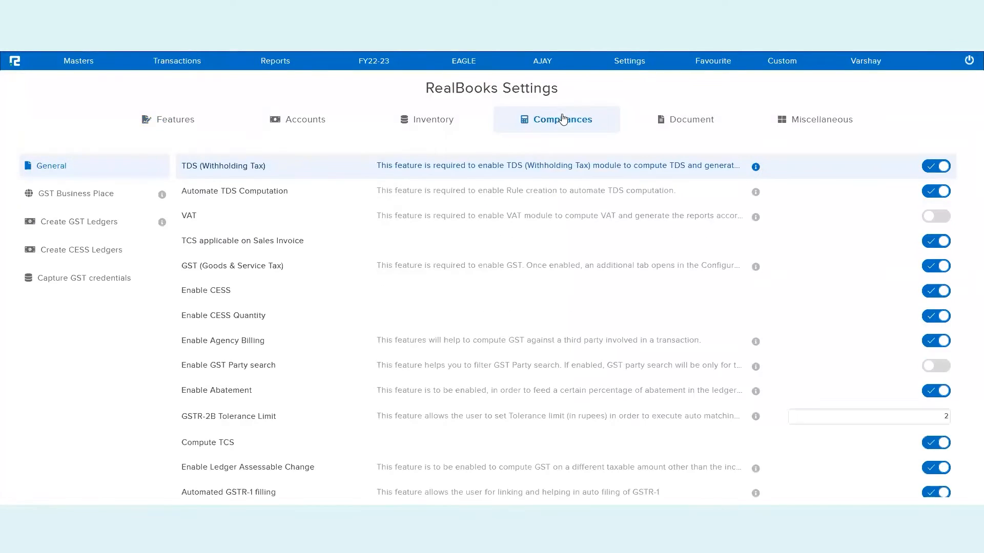
left_click(97, 195)
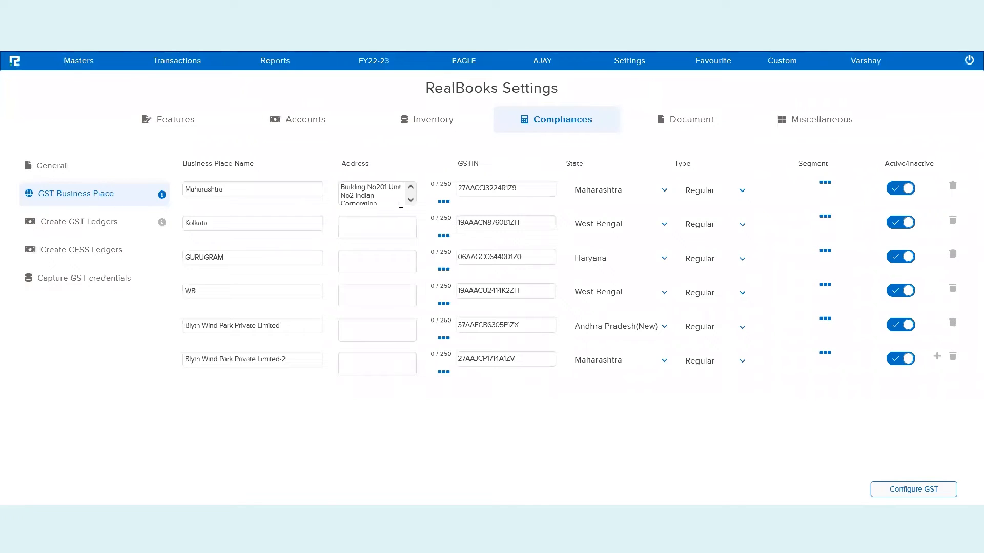
- Check the Maharashtra business place's GSTIN in RealBooks and return to the Bank Description Import workbook in Excel
double_click(501, 188)
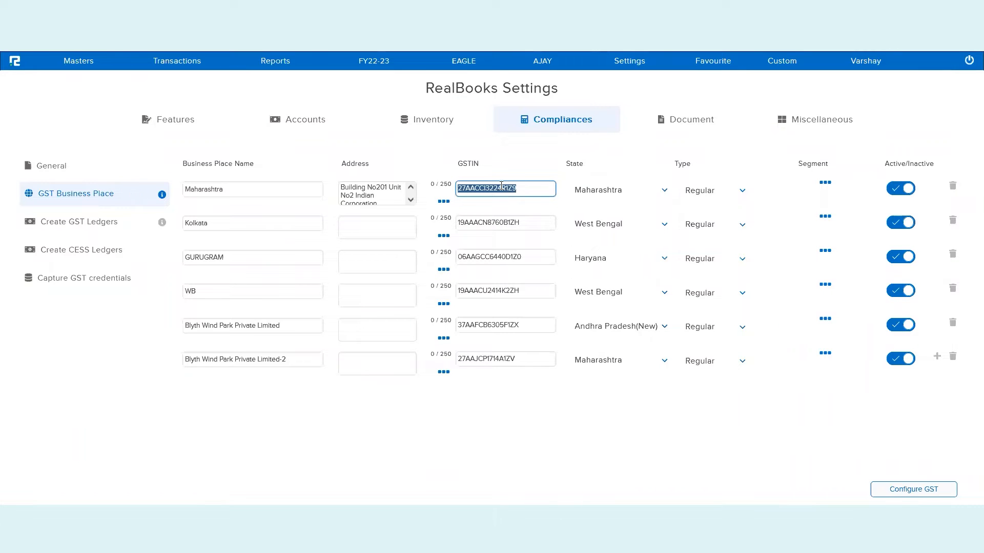
key("alt+Tab")
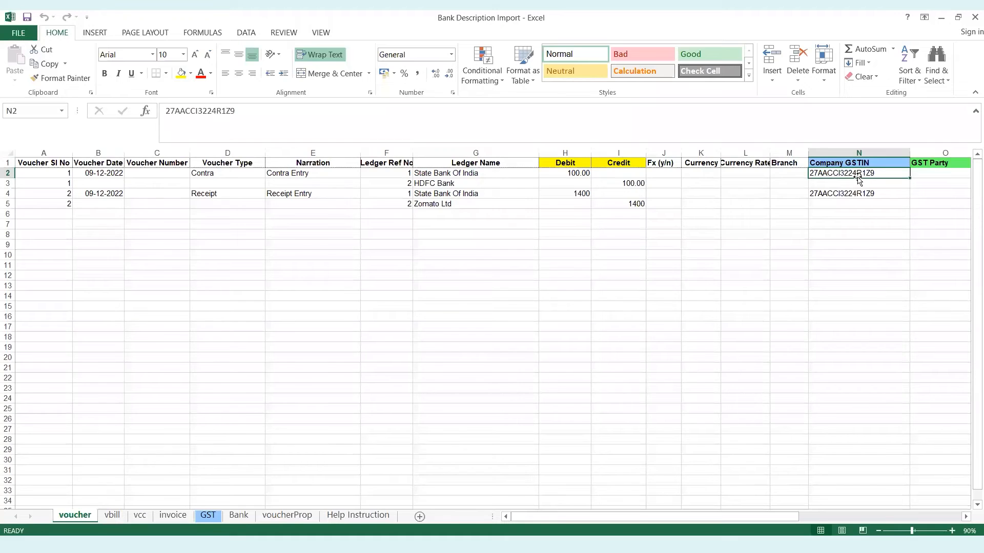
- Review the contra entry's first row from the ledger name through the GST and Reason For Issuing Document columns, then back to the voucher serial number
left_click(468, 175)
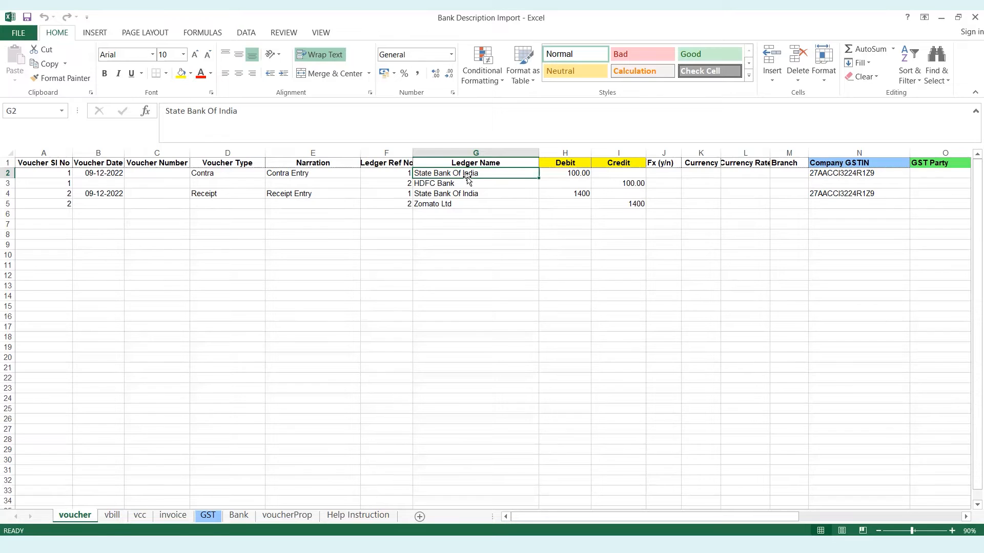
key("Right")
key("Right")
key("Right")
key("Right")
key("Right")
key("Right")
key("Right")
key("Right")
key("Right")
key("Right")
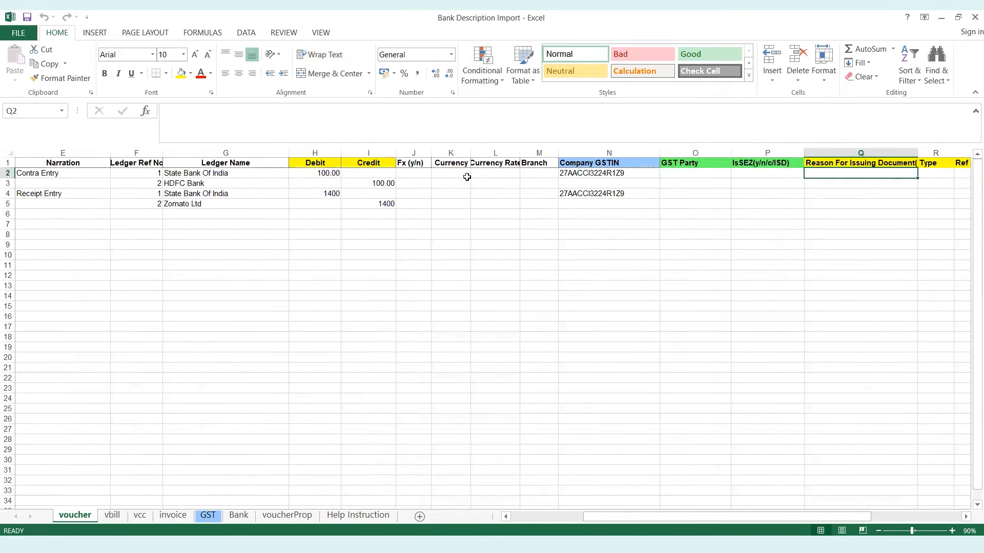
key("Left")
key("Left")
key("Left")
key("Left")
key("Left")
key("Left")
key("Left")
key("Left")
key("Left")
key("Left")
key("Left")
key("Left")
key("Left")
key("Left")
key("Left")
key("Left")
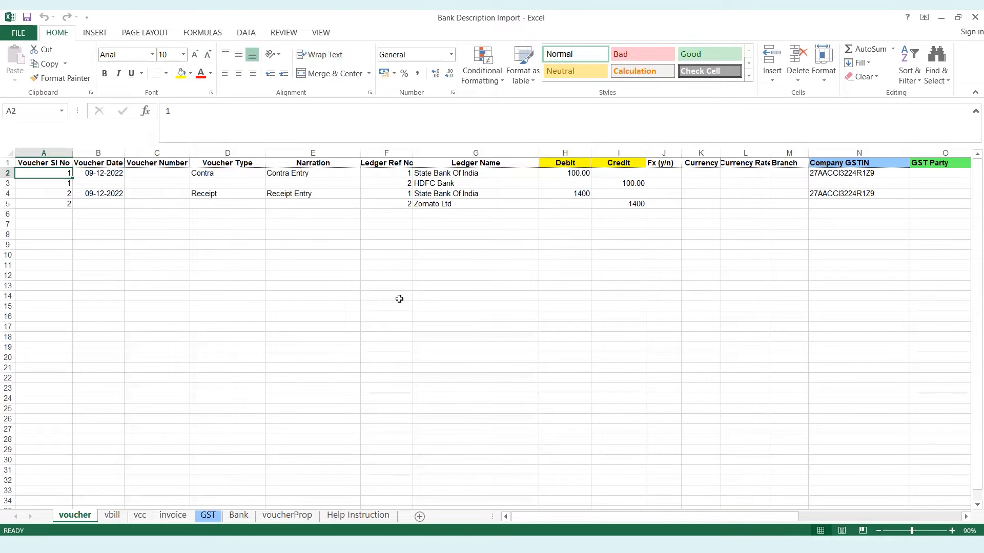
- Review the receipt entry's voucher serial number, date, number, type, narration and ledger reference cells in row 4
left_click(475, 181)
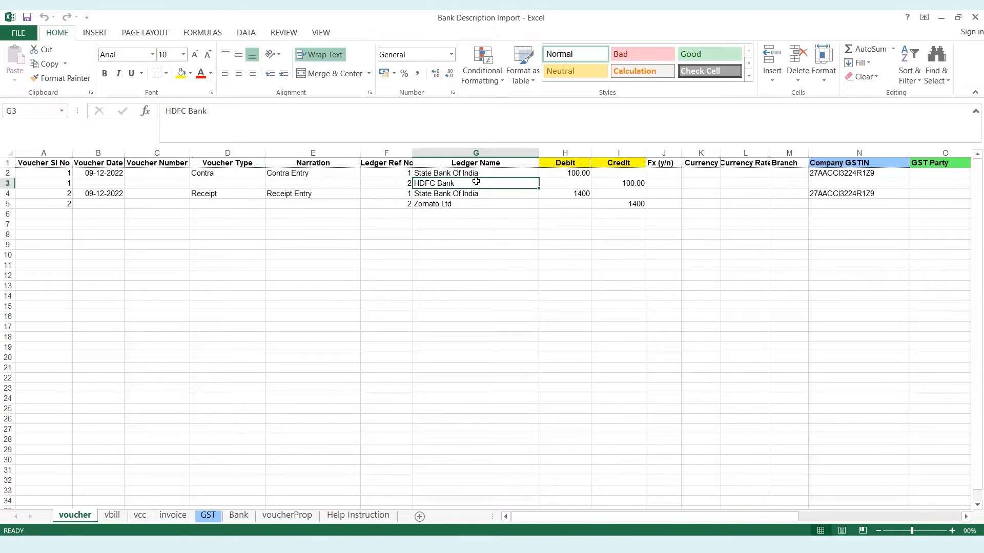
left_click(485, 194)
key("Left")
key("Left")
key("Left")
key("Left")
key("Left")
key("Left")
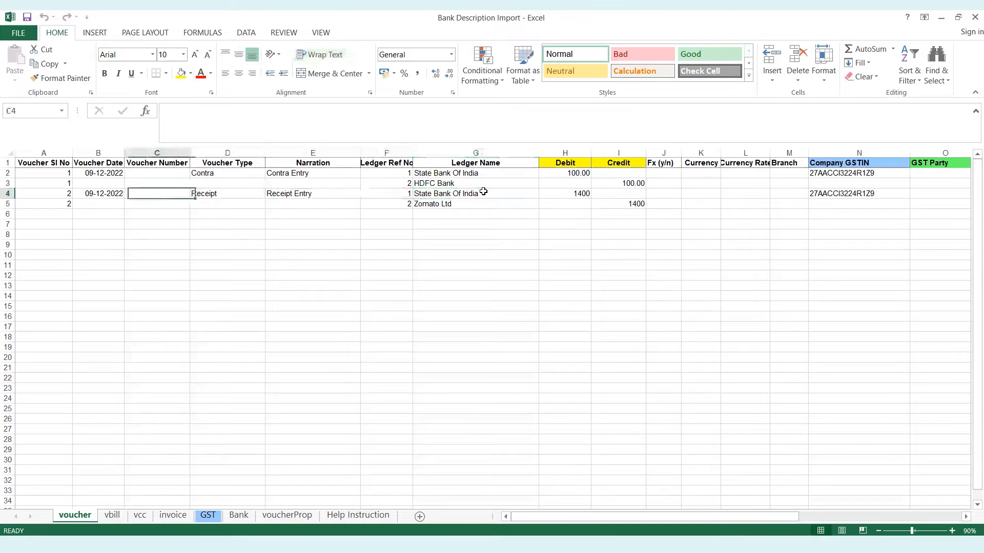
key("Right")
key("Right")
key("Right")
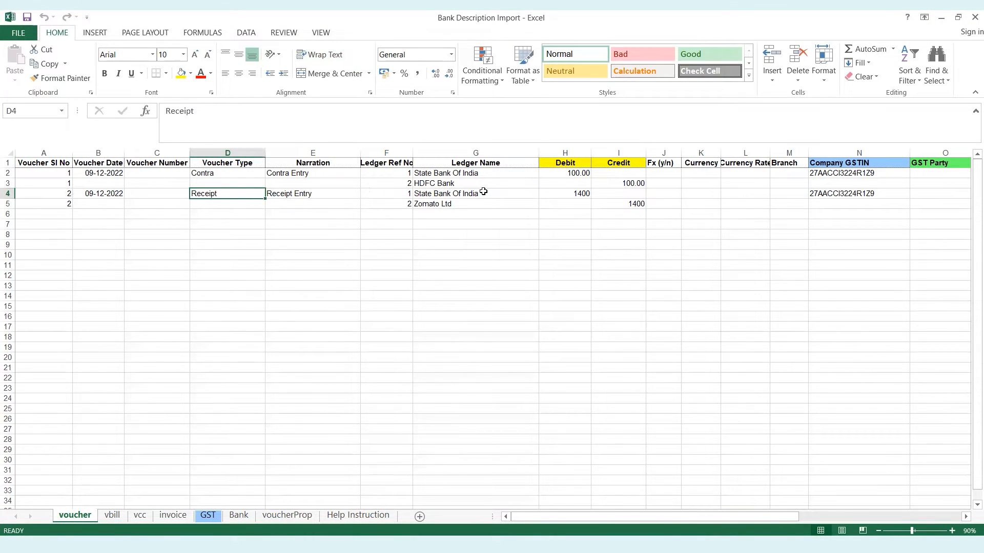
key("Right")
key("Right")
- Review the receipt entry's ledger names with the matching debit and credit amounts in rows 4 and 5
key("Right")
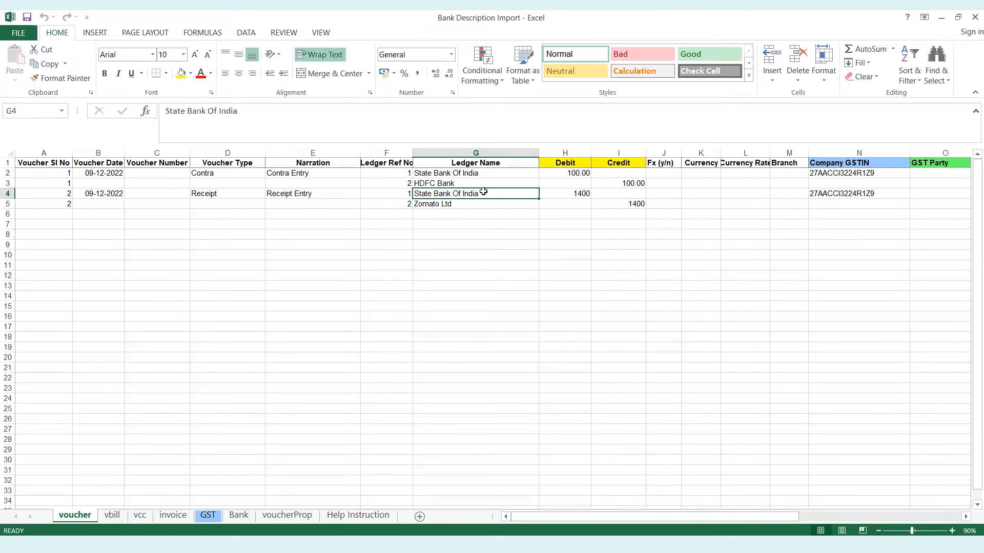
key("Right")
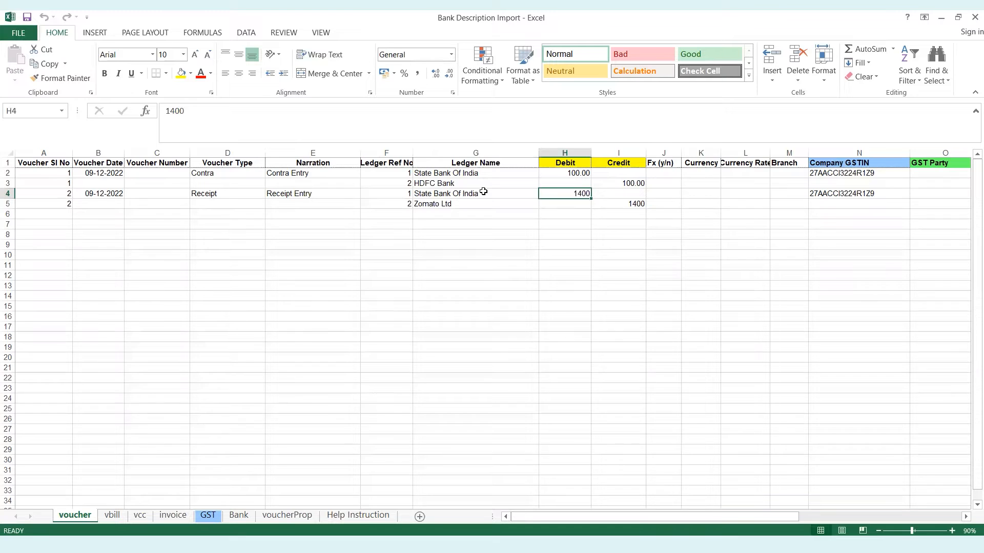
key("Down")
key("Left")
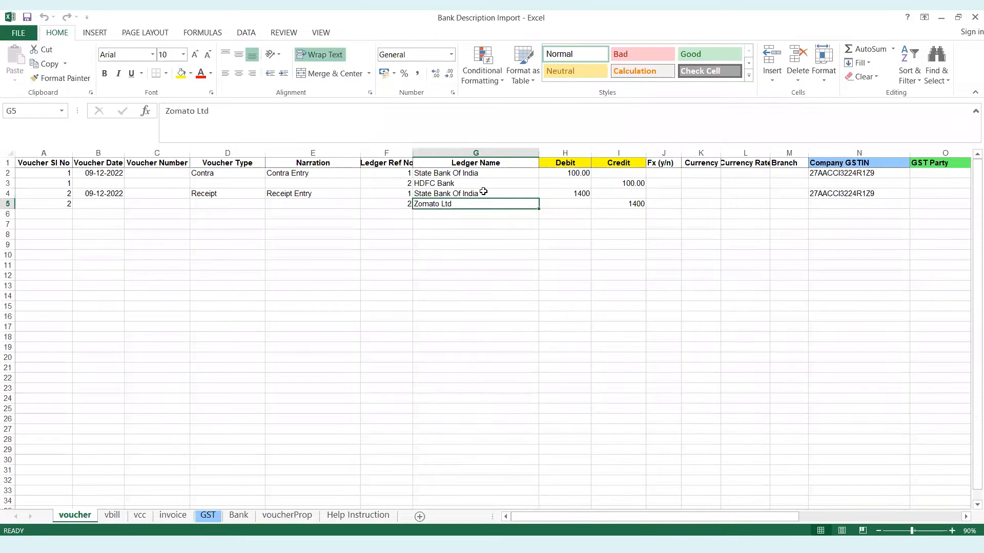
key("Right")
key("Right")
key("Right")
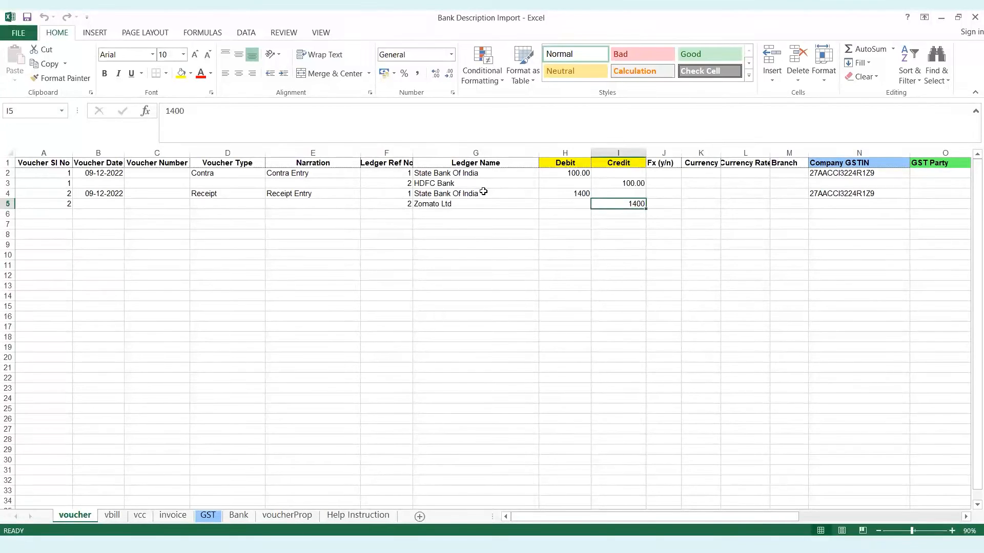
- Check the receipt entry's Fx, currency and branch columns through to its Company GSTIN cell
key("Right")
key("Right")
key("Right")
key("Right")
key("Up")
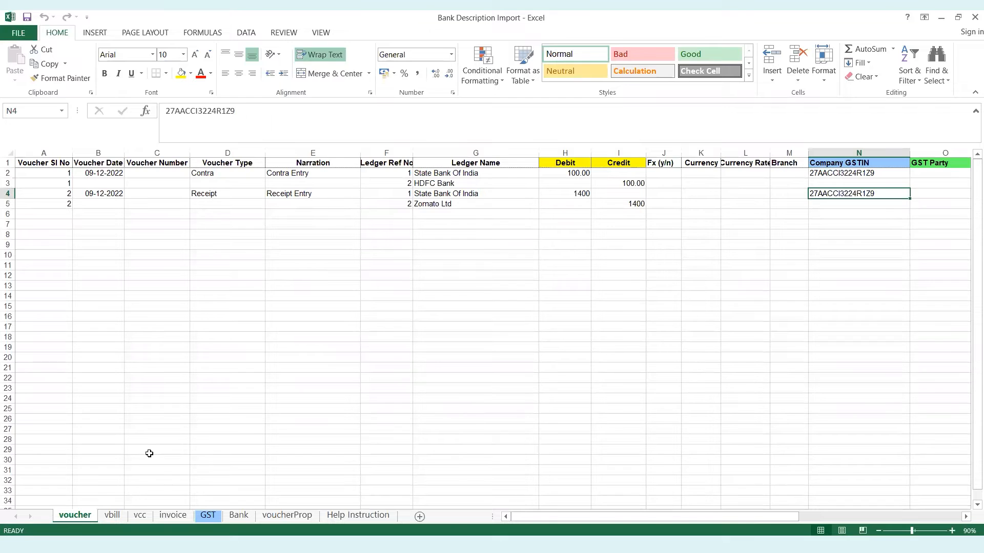
- Check the Zomato Ltd line's ledger reference and voucher serial number on the voucher sheet against the vbill sheet
left_click(449, 205)
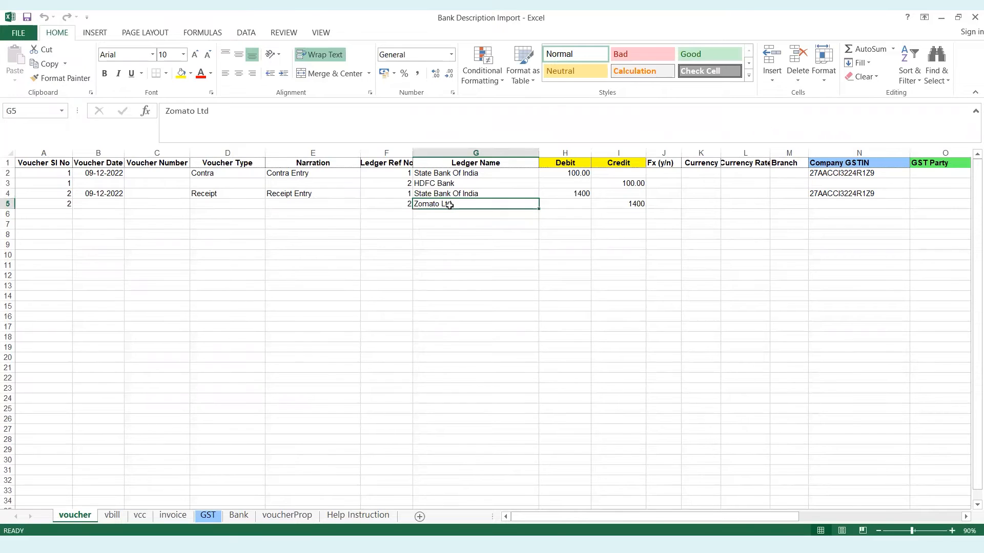
left_click(110, 516)
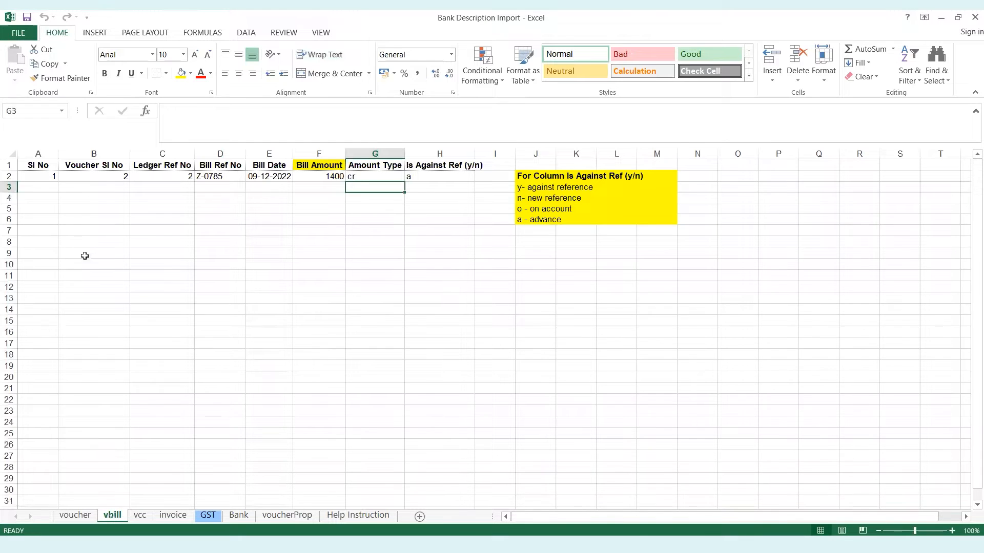
left_click(87, 516)
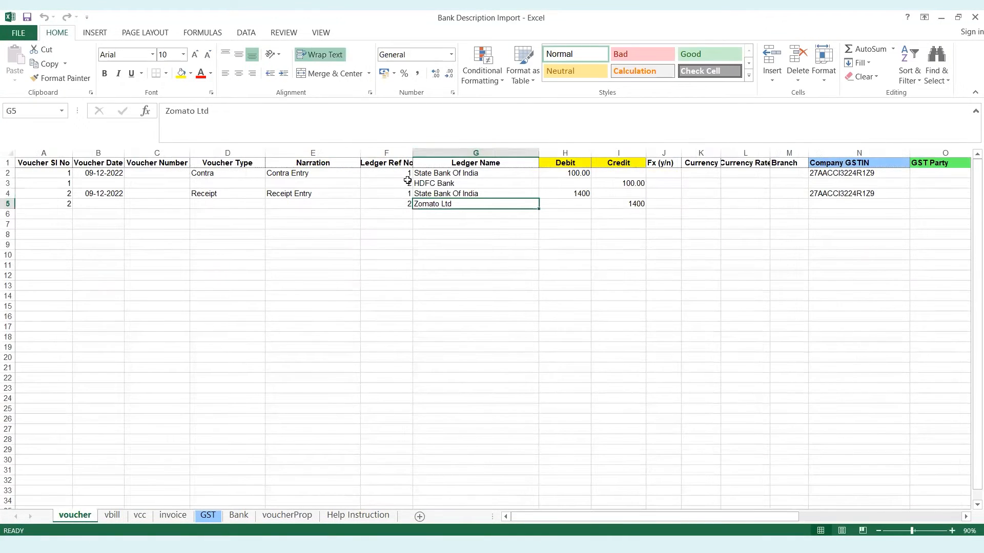
left_click(396, 203)
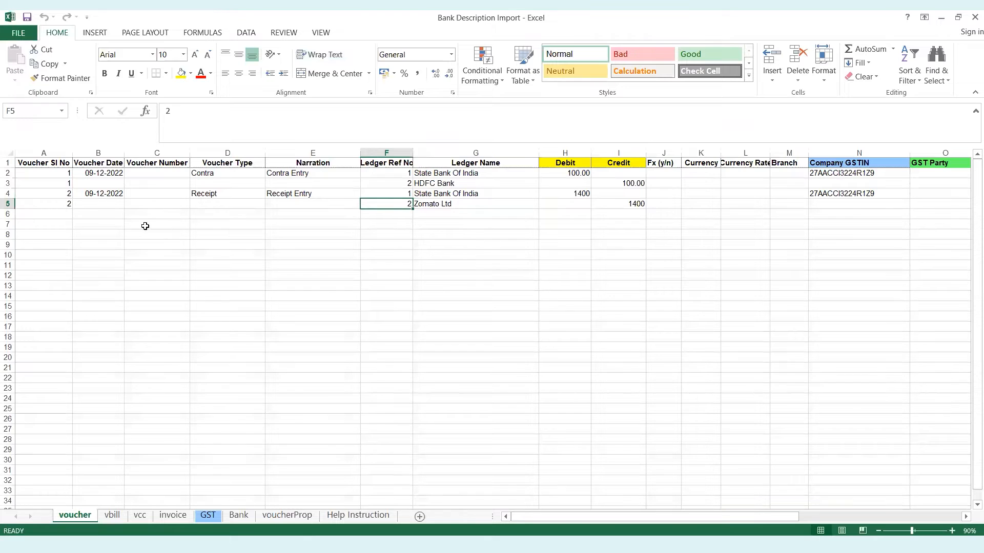
left_click(51, 206)
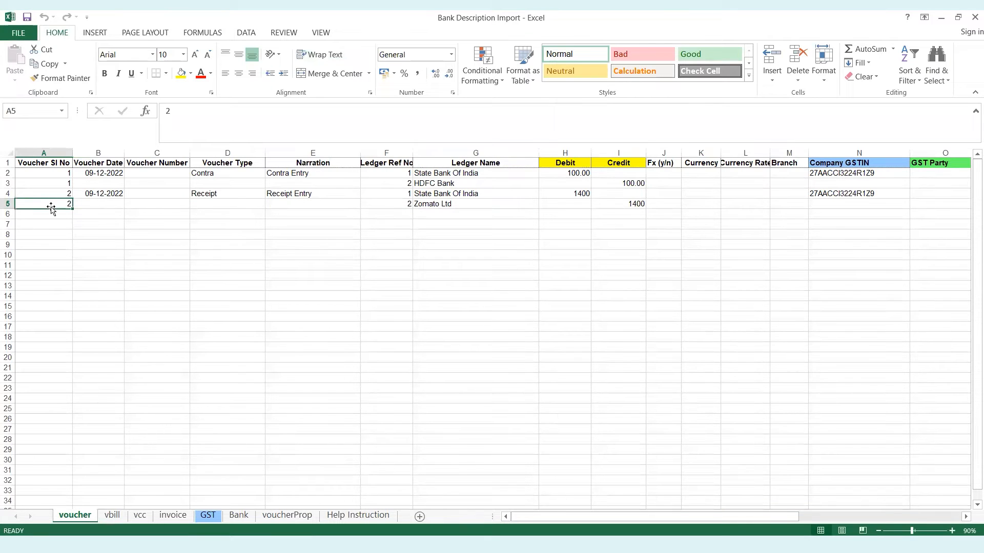
left_click(112, 515)
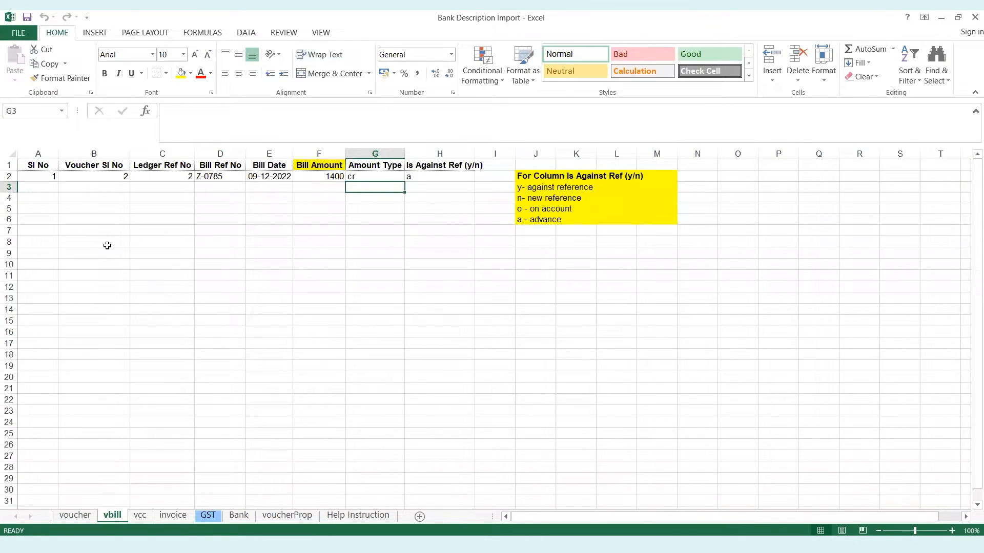
- Review the vbill row's serial number, voucher serial number, ledger reference, bill reference, bill date and bill amount
left_click(99, 181)
key("Right")
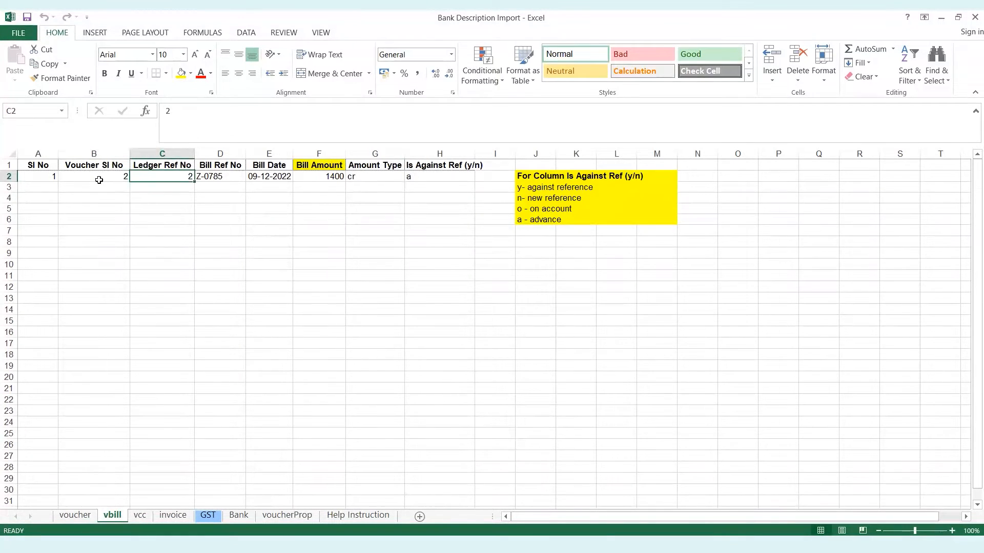
key("Left")
key("Left")
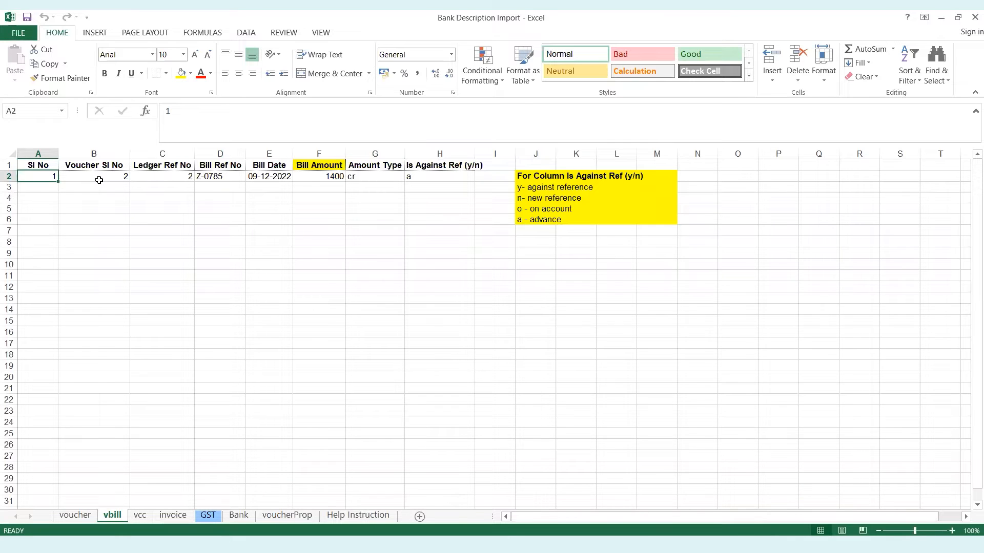
key("Right")
key("Right")
key("Right")
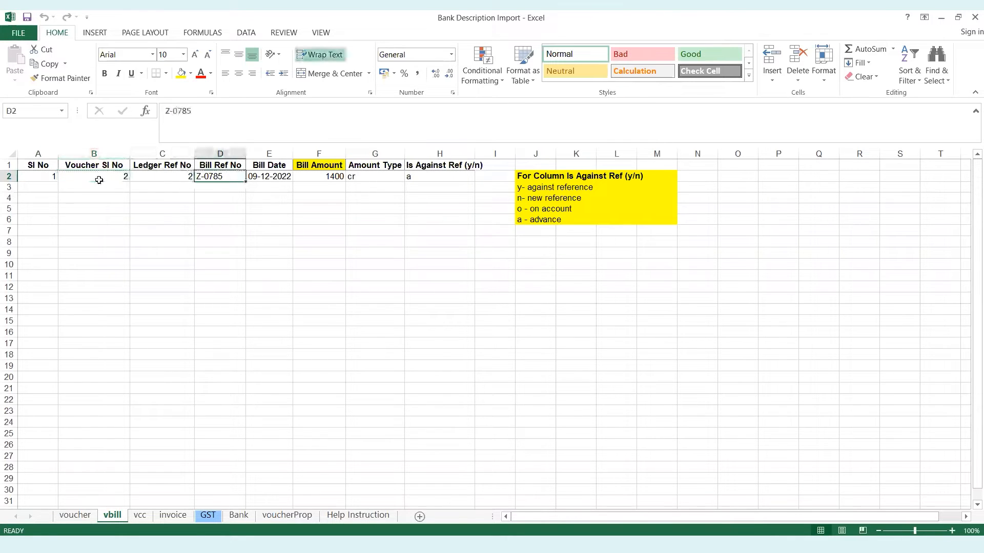
key("Right")
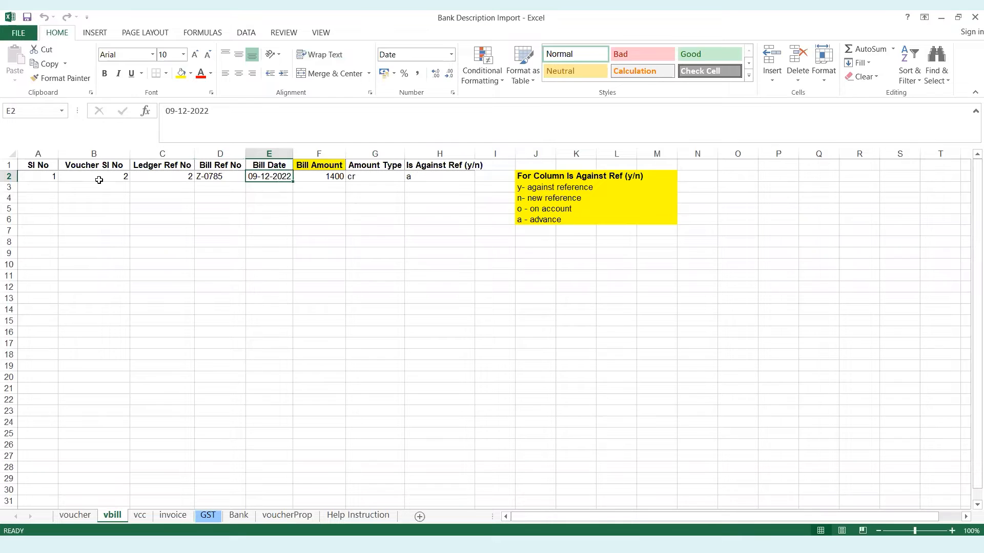
key("Right")
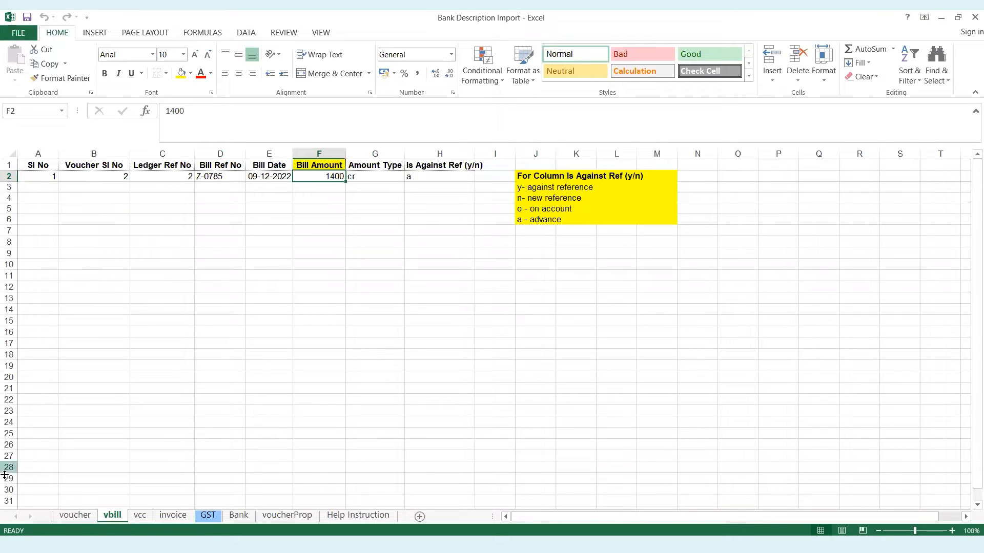
- Compare the Zomato Ltd credit amount on the voucher sheet with the bill amount on the vbill sheet
left_click(74, 515)
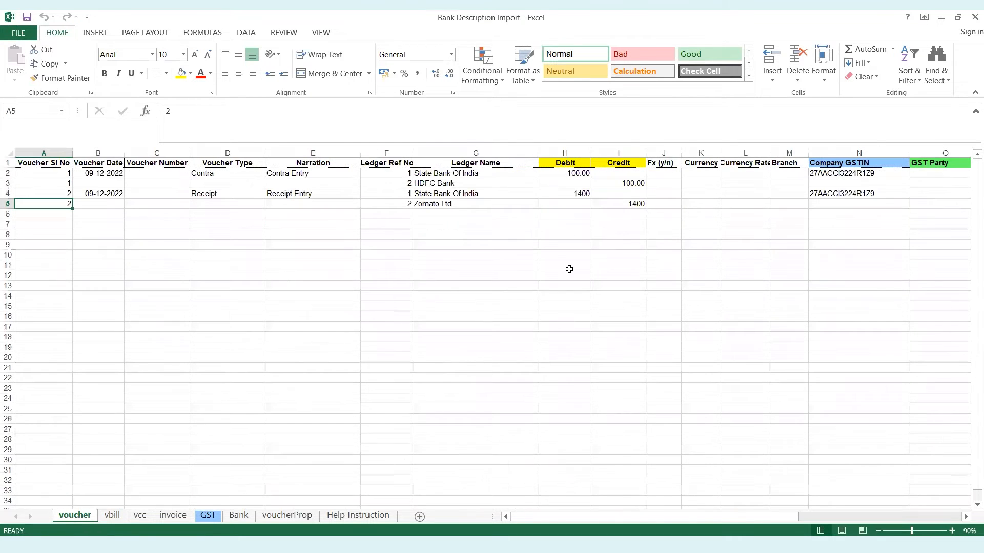
left_click(637, 204)
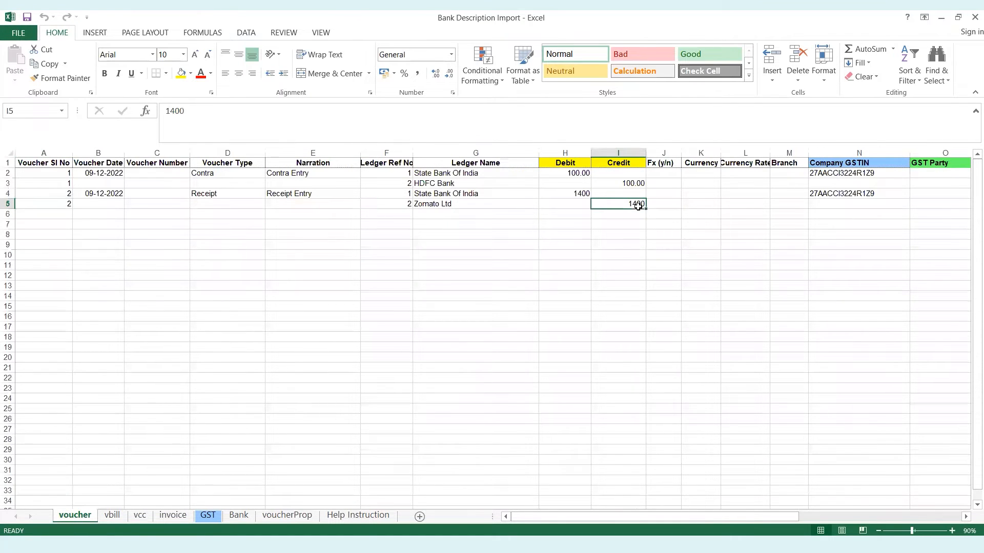
left_click(112, 515)
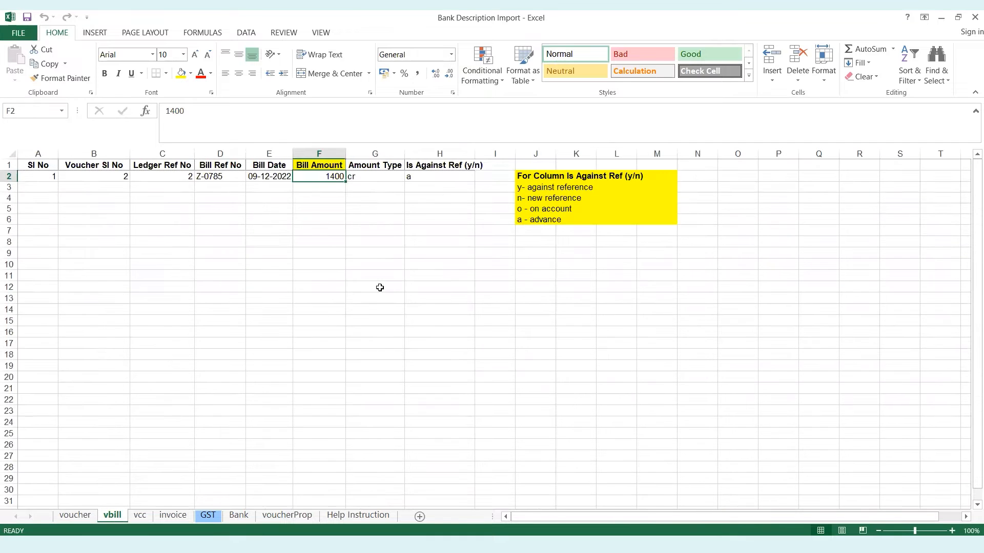
- Review the bill's Amount Type and Is Against Ref cells together with the legend of reference codes
left_click(384, 175)
key("Tab")
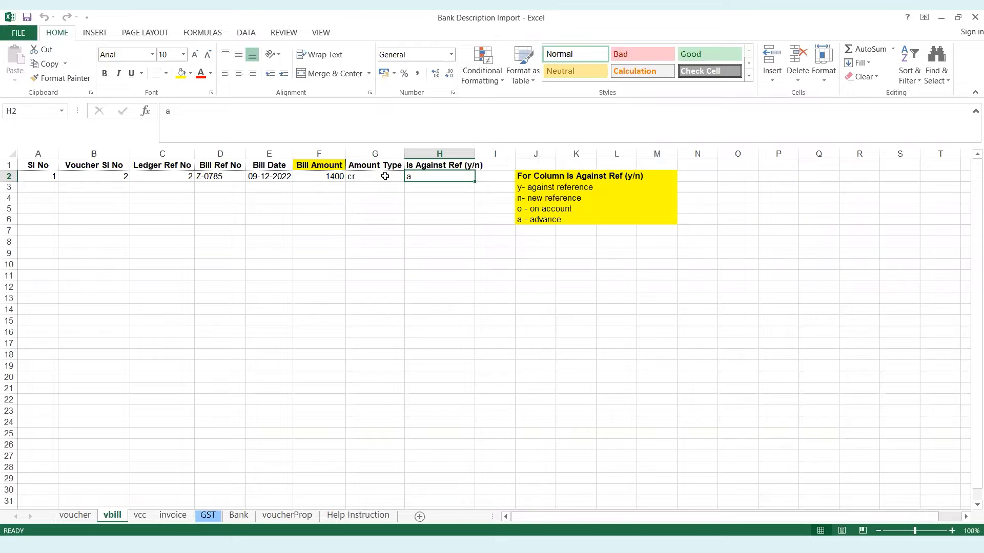
left_click(549, 191)
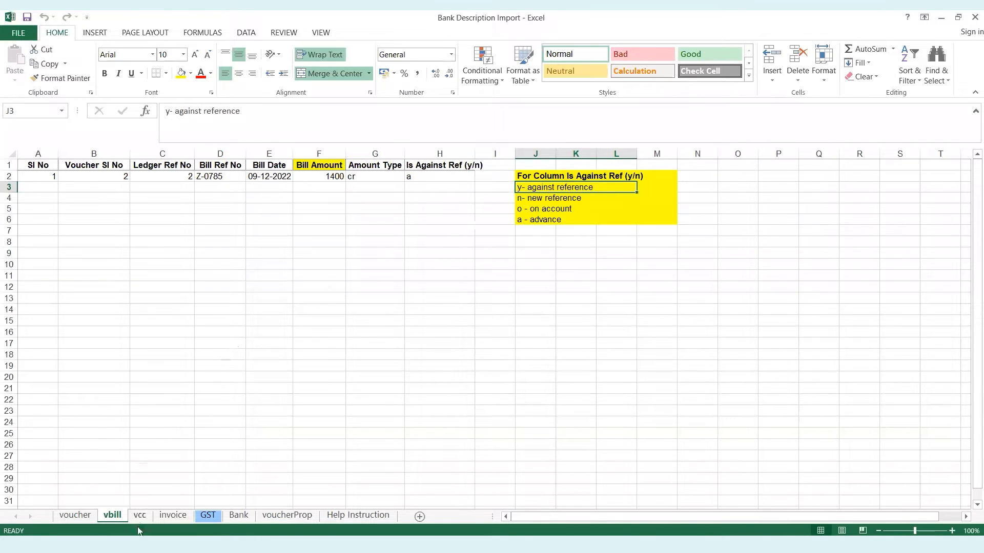
- View the Bank sheet, then check the contra entry's bank ledger name and ledger reference on the voucher sheet
left_click(239, 515)
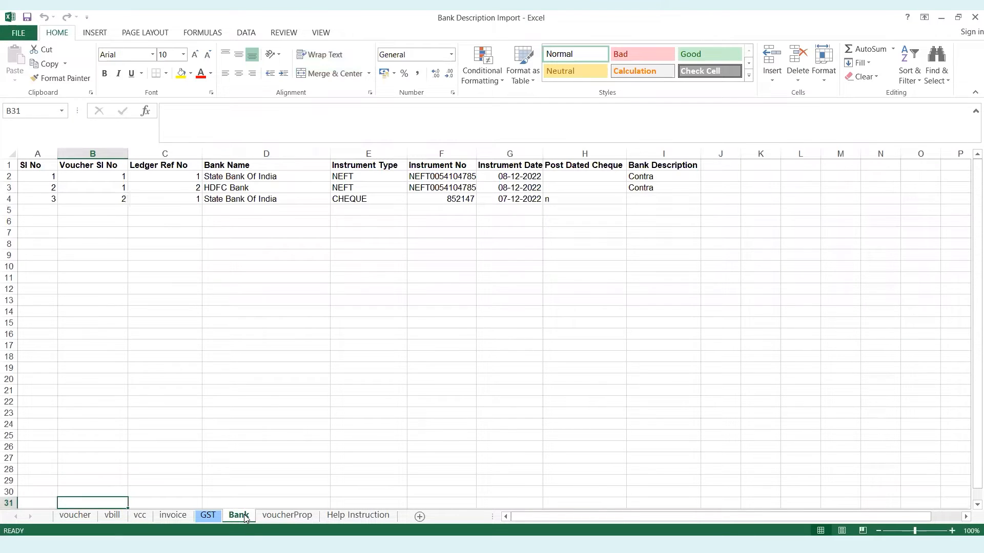
left_click(75, 515)
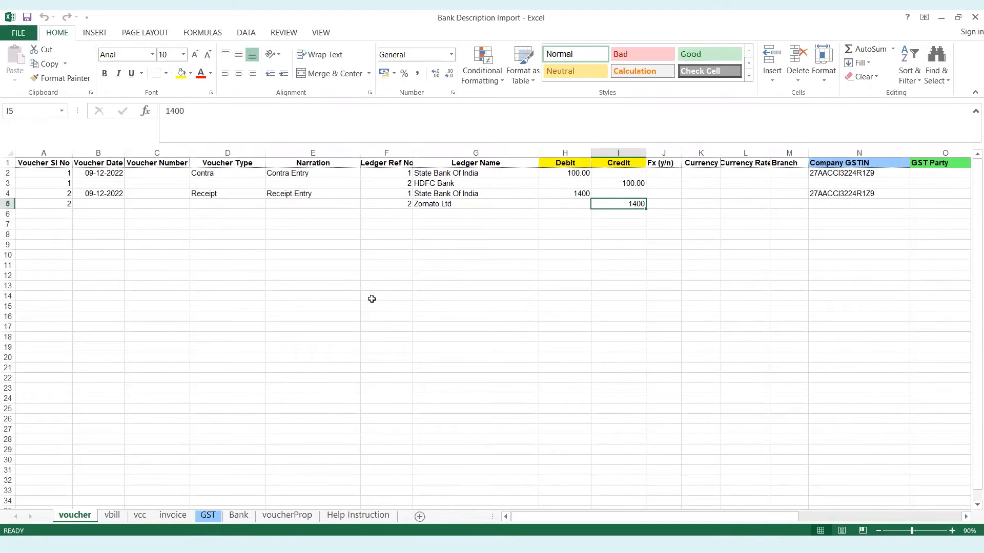
left_click(479, 173)
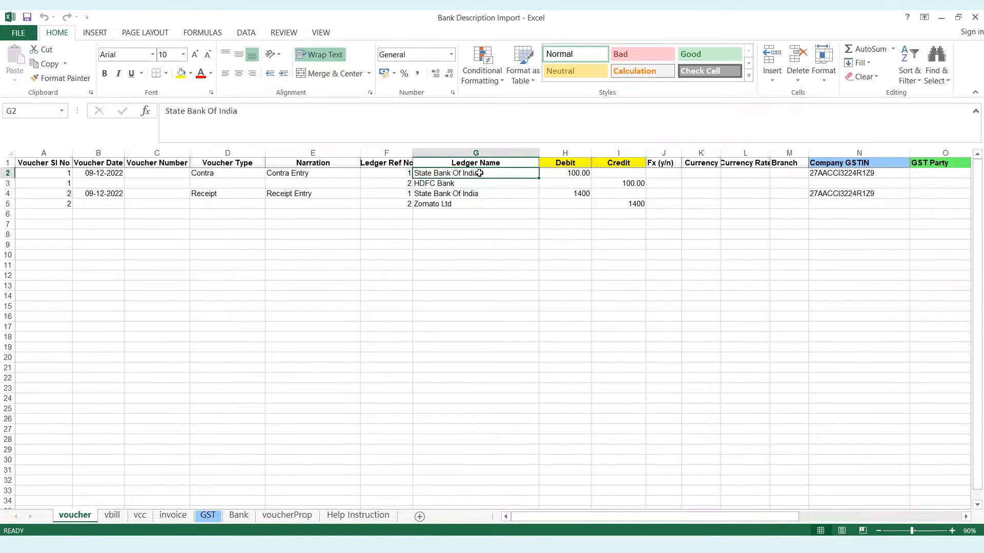
left_click(393, 184)
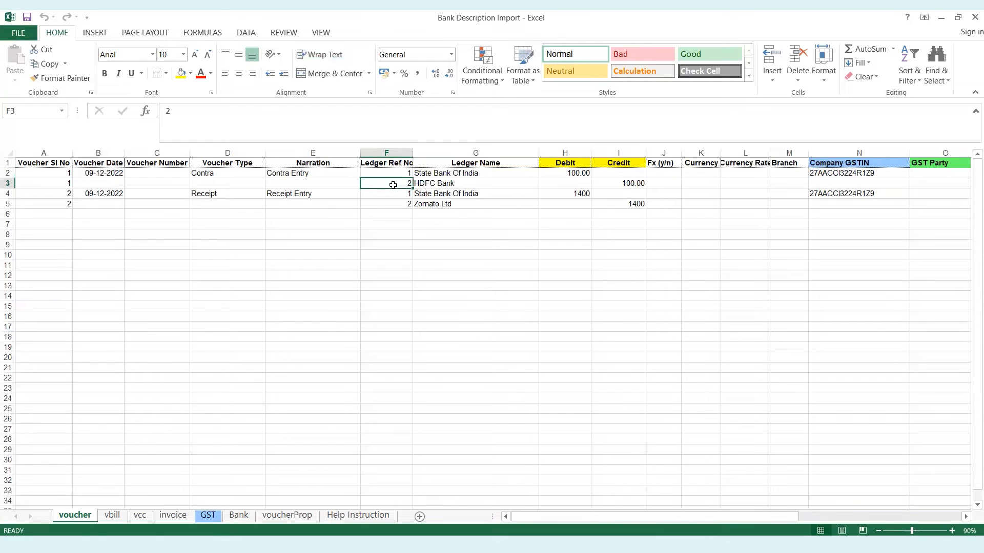
- Review the contra rows on the Bank sheet: serial number, voucher serial number, ledger reference, bank name and instrument type
left_click(233, 516)
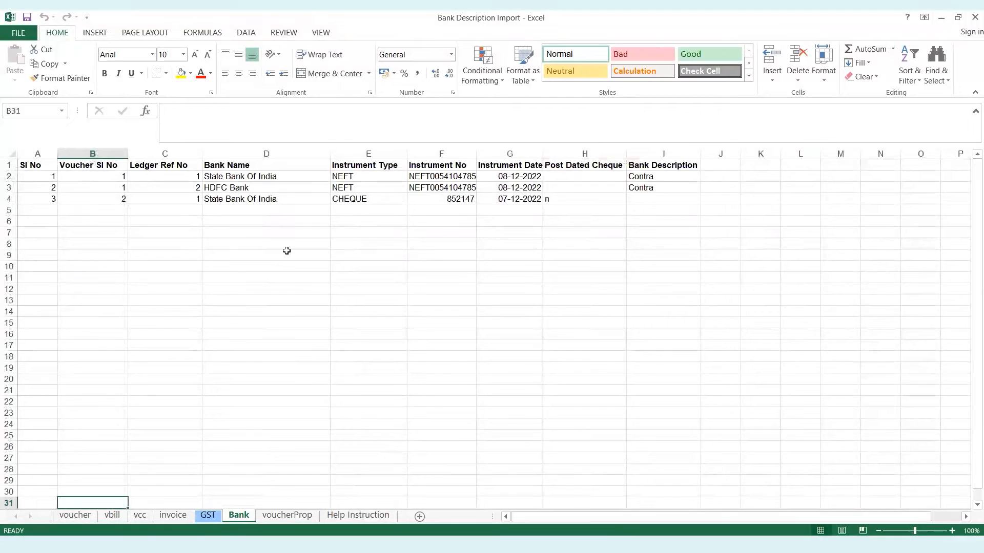
left_click(48, 184)
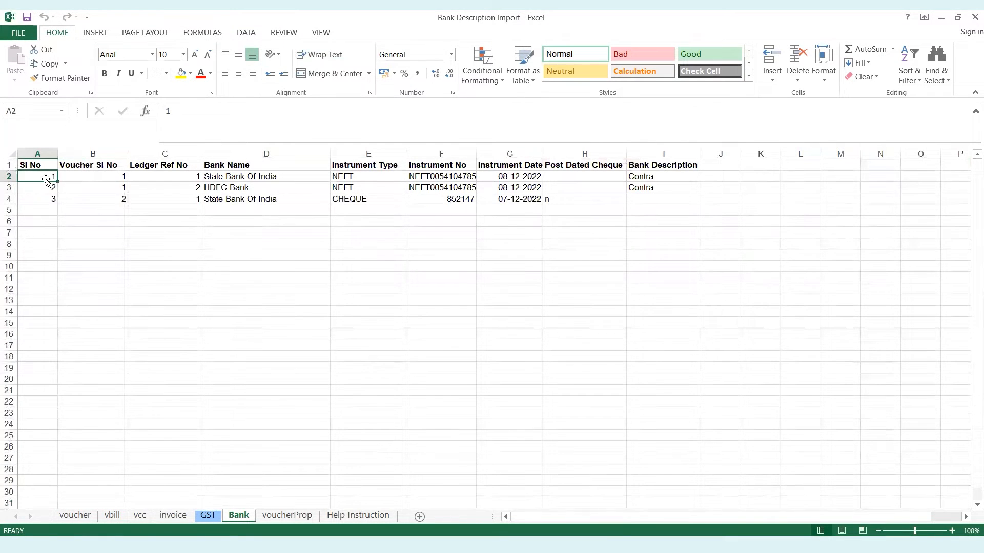
left_click(99, 177)
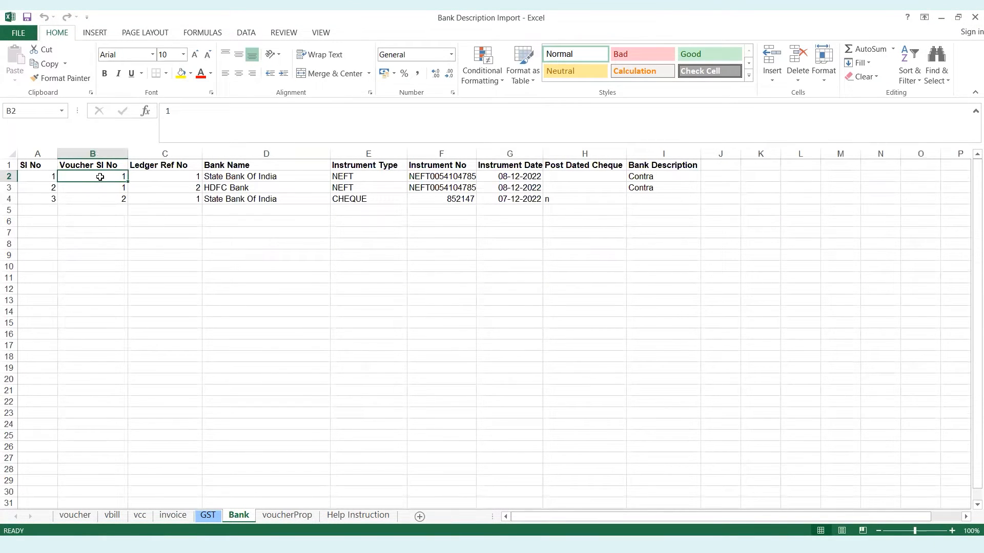
key("Right")
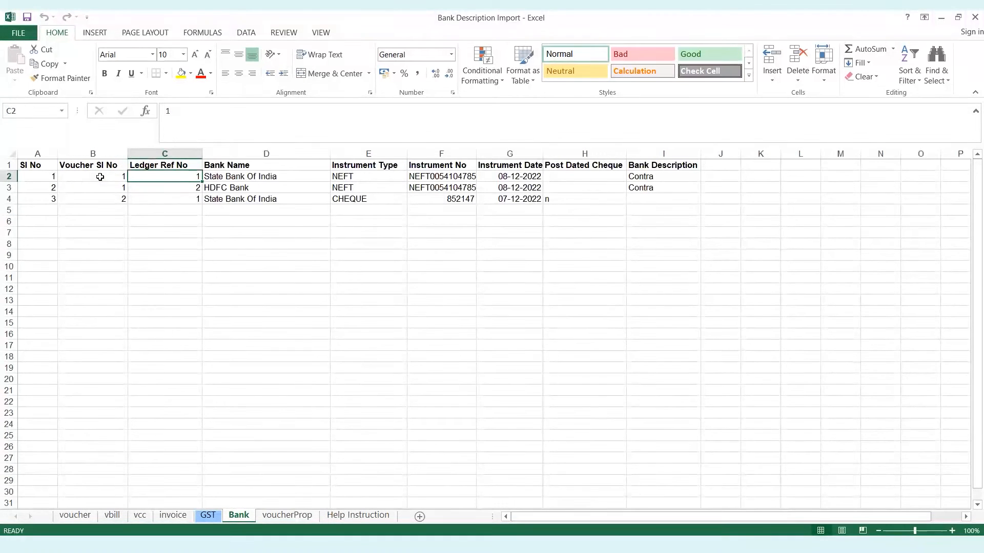
key("Right")
key("Down")
key("Right")
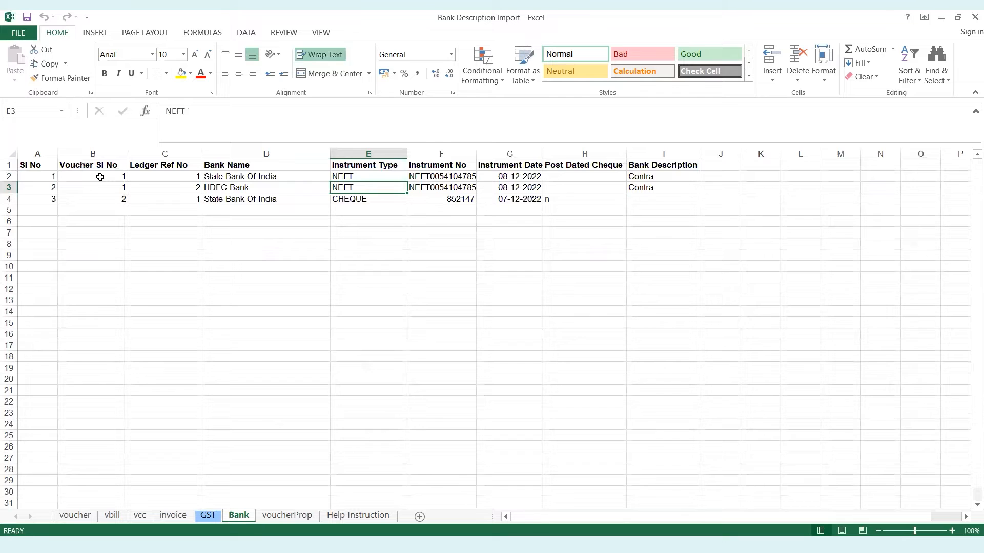
key("Up")
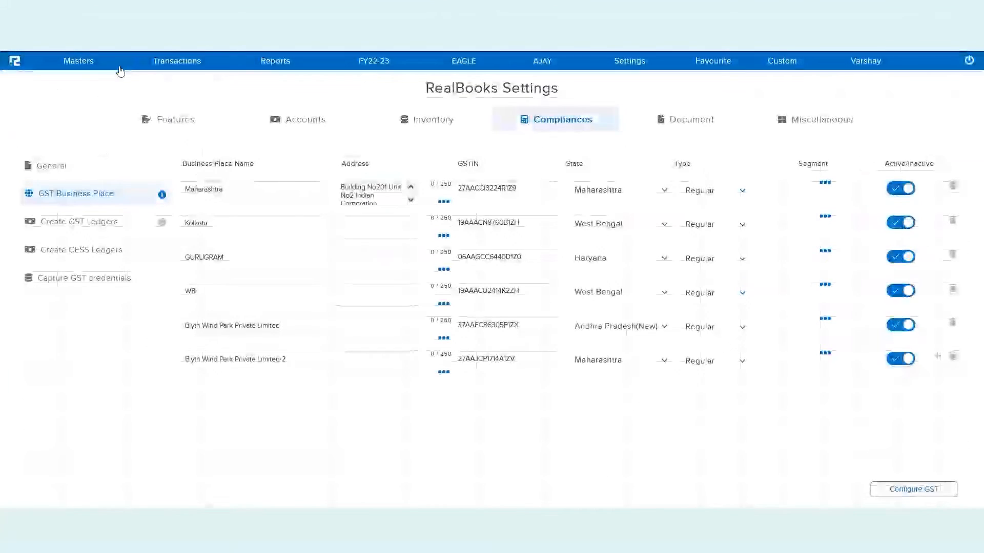
- Switch to RealBooks and open accounts voucher entry with State Bank Of India as the credit ledger
left_click(181, 65)
left_click(189, 80)
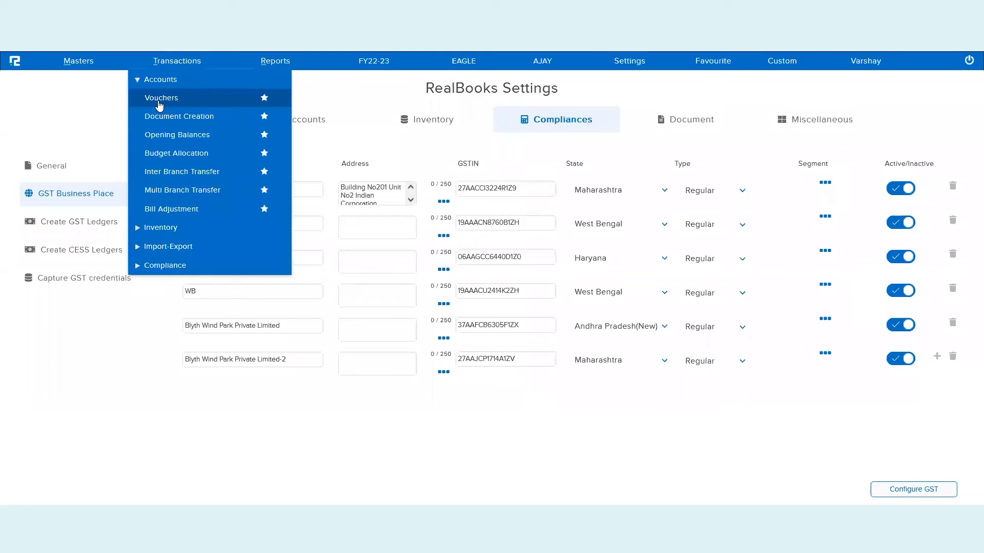
left_click(159, 104)
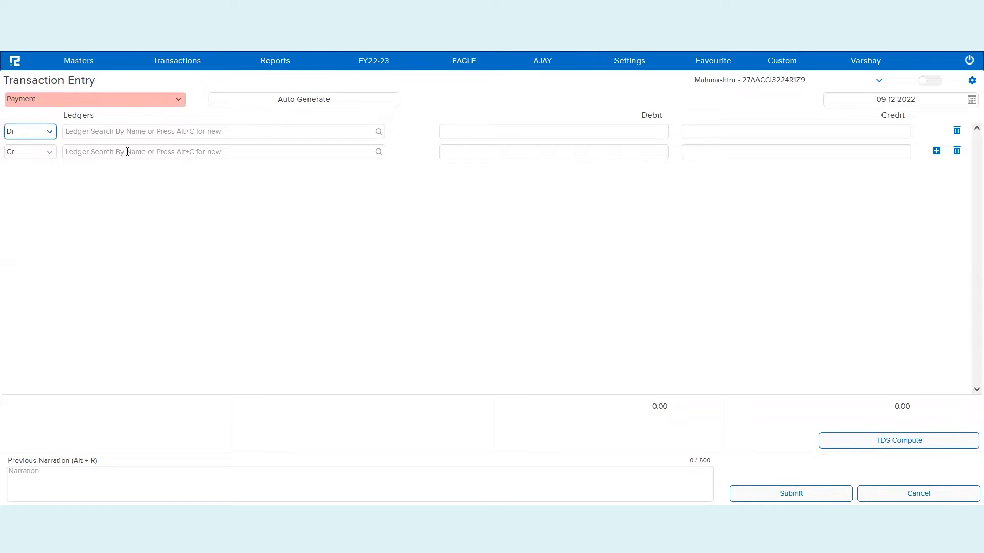
left_click(127, 152)
type("stata")
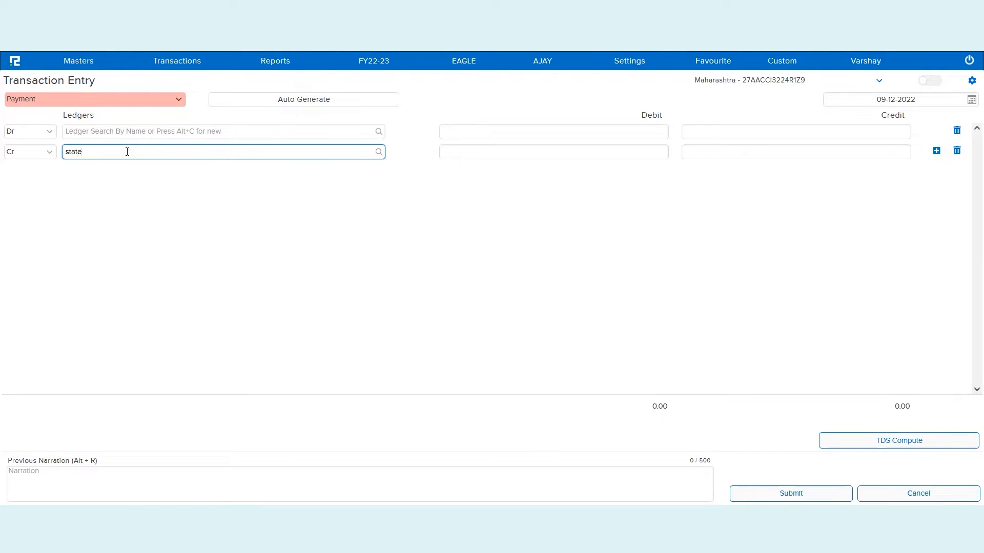
left_click(144, 169)
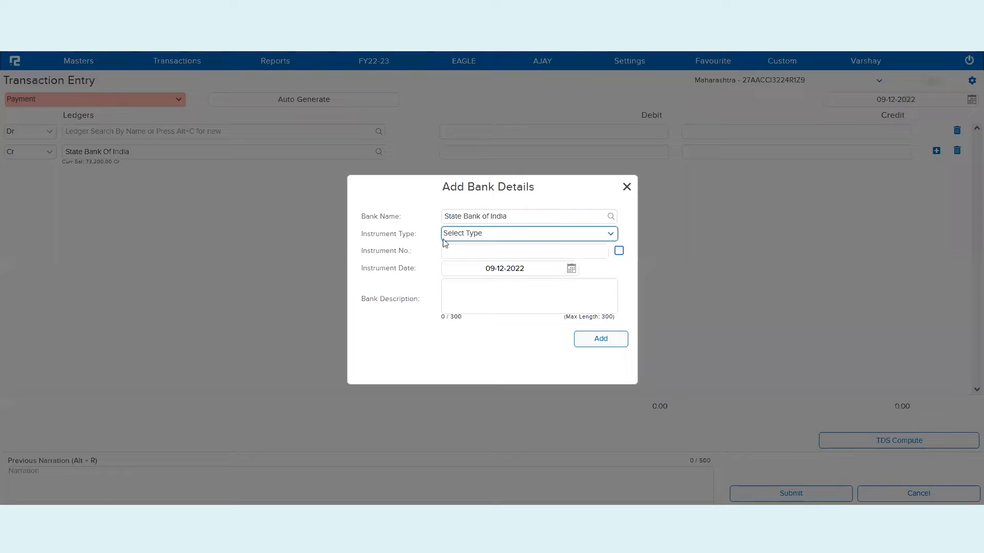
- View the available instrument types in the bank details and compare them with the Bank sheet's Instrument Type column
left_click(479, 234)
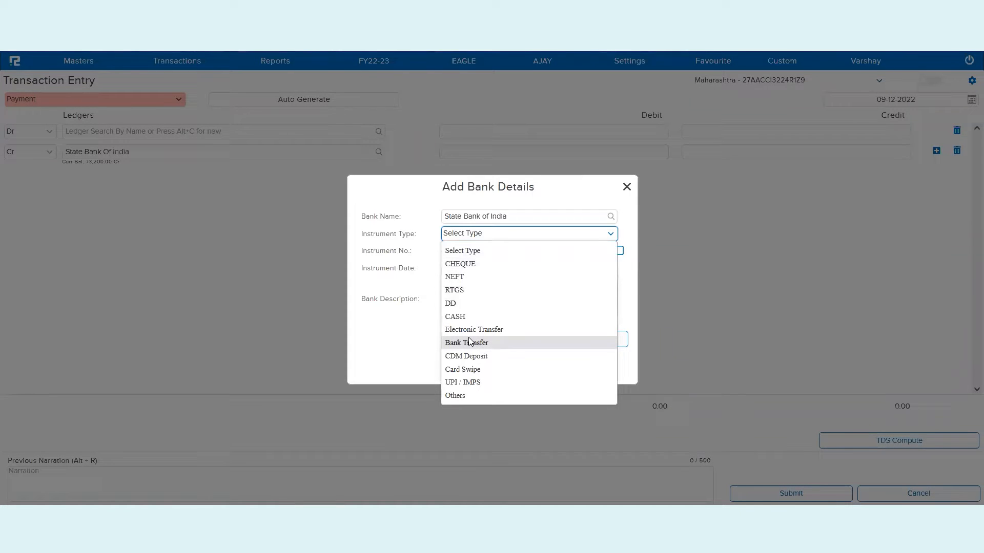
key("alt+Tab")
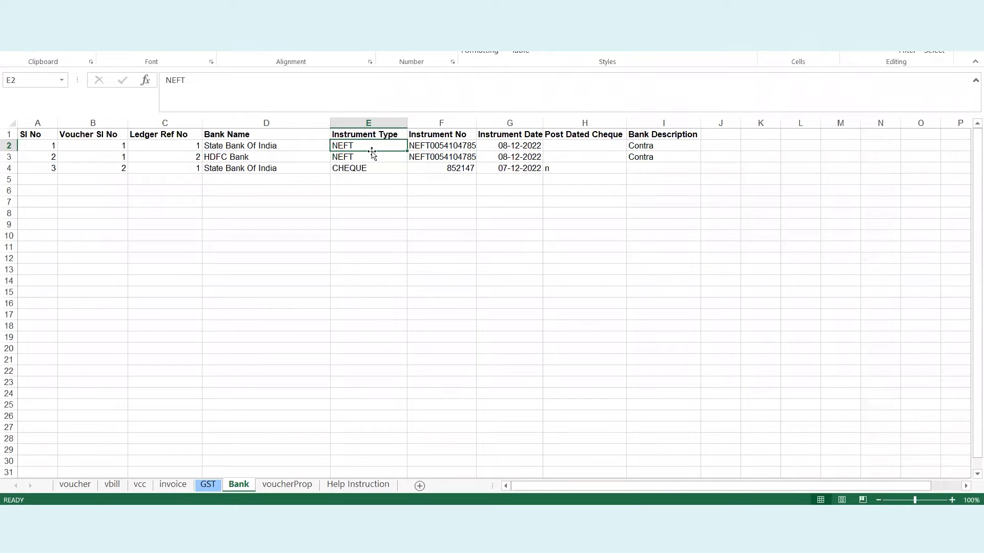
key("alt+Tab")
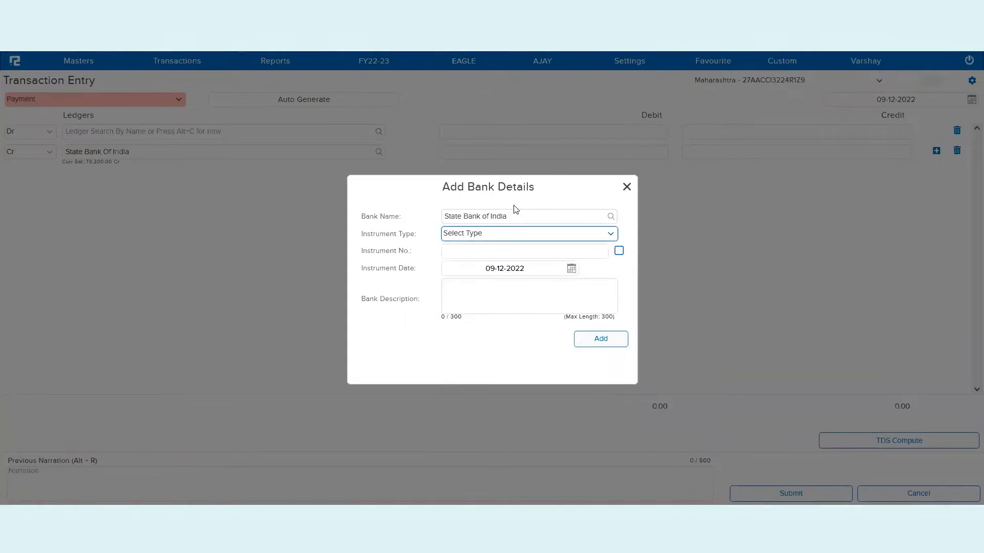
left_click(517, 243)
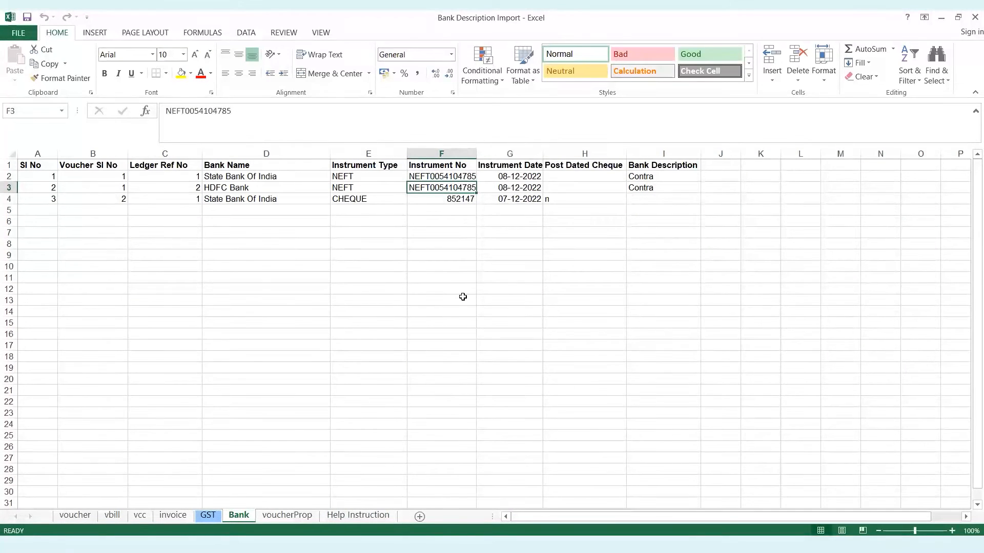
- Review the HDFC Bank row's instrument date, post-dated cheque and bank description cells, and highlight both contra rows
key("Right")
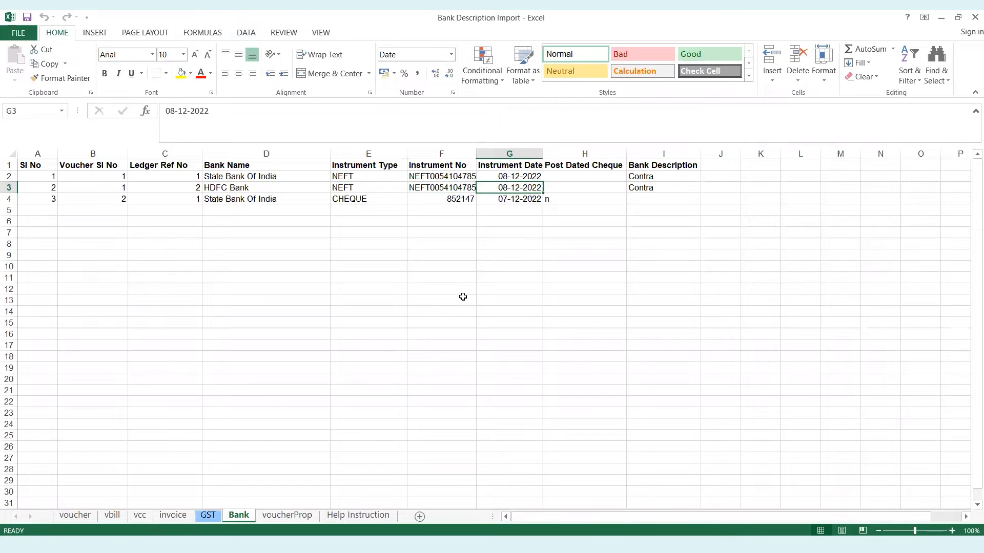
key("Right")
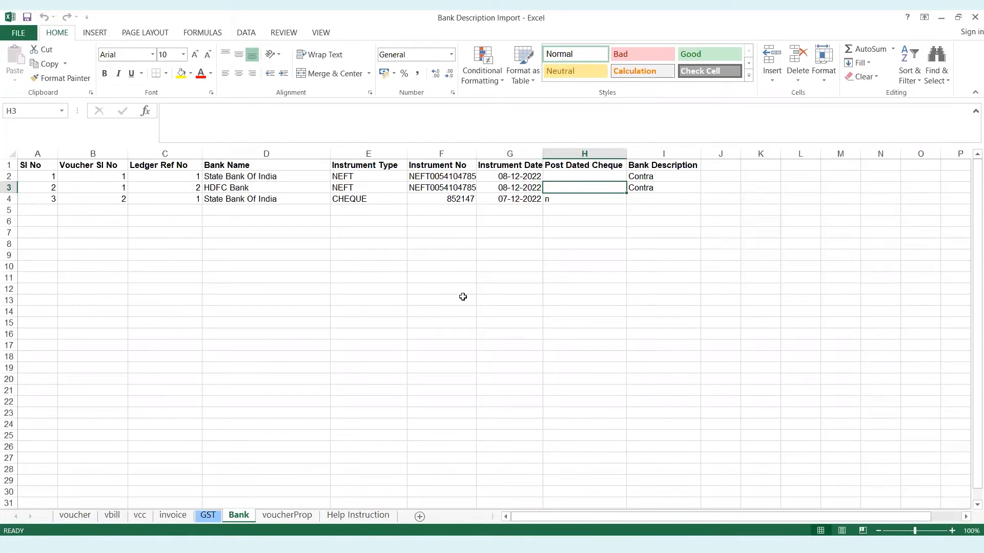
key("Right")
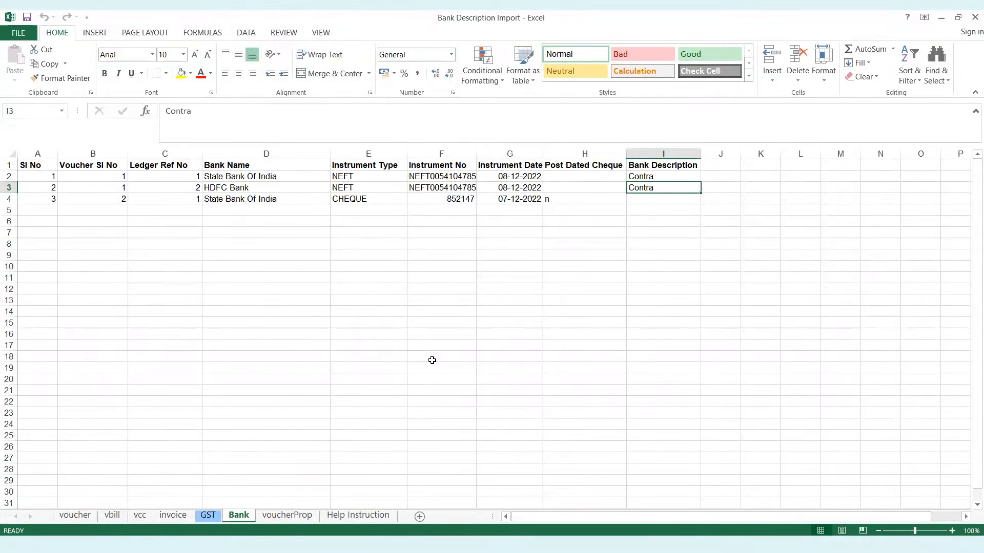
left_click_drag(4, 192, 5, 190)
left_click(8, 187)
key("shift+Up")
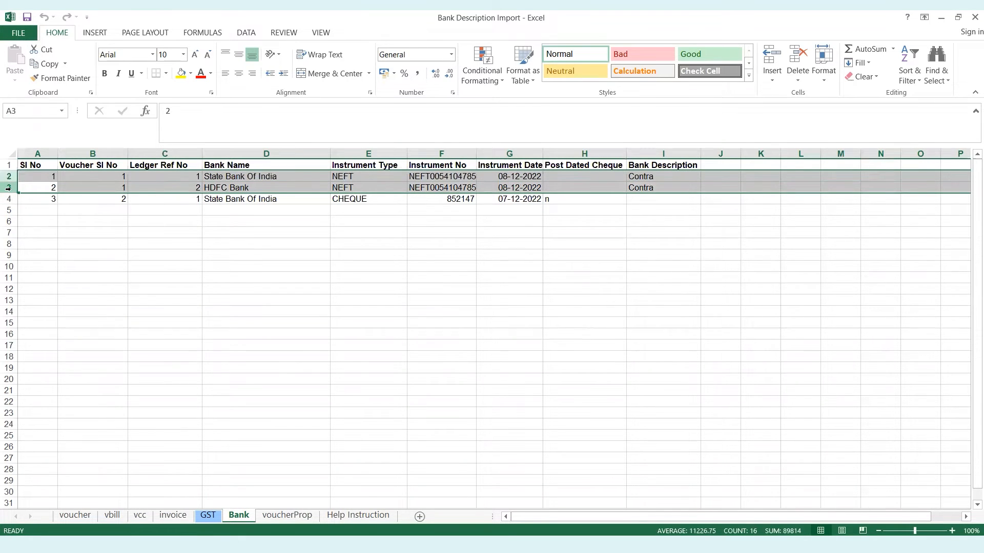
- Check the receipt entry's narration and State Bank Of India ledger on the voucher sheet
left_click(75, 515)
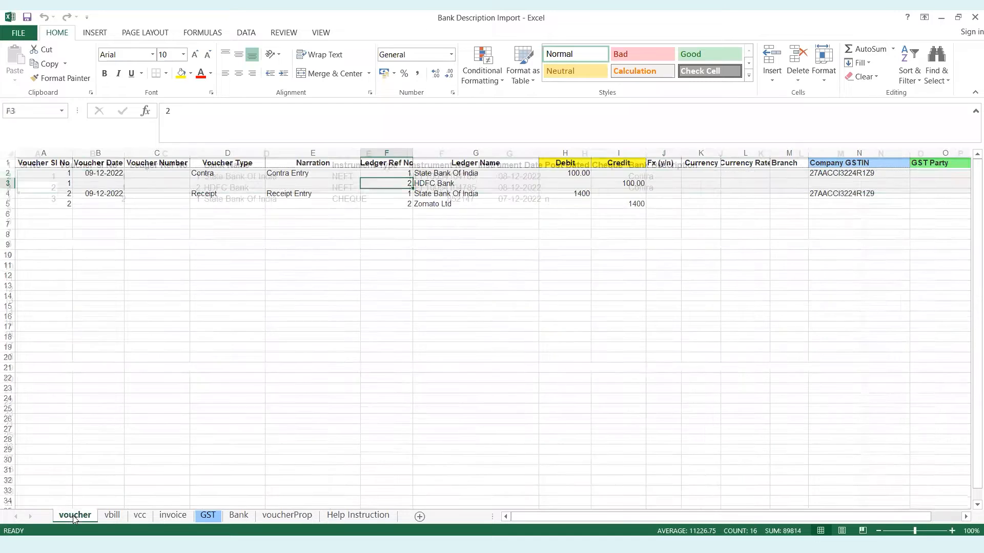
left_click(309, 194)
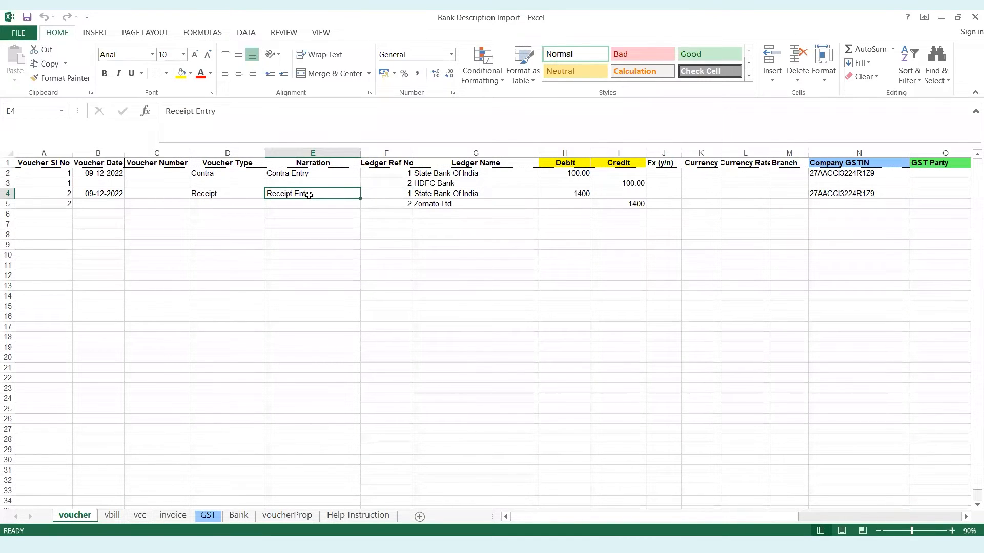
left_click(461, 198)
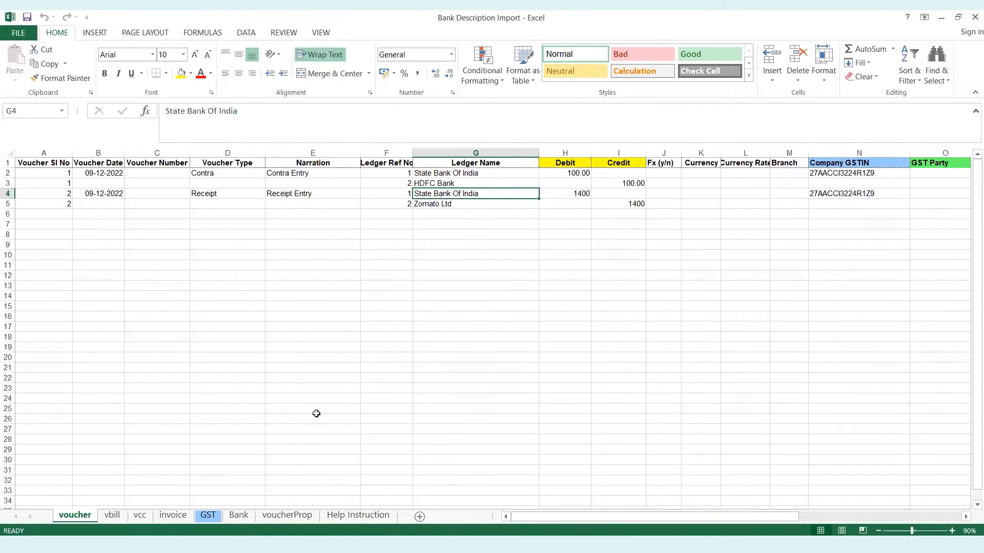
- Check the voucher serial number and ledger reference of the cheque row on the Bank sheet
left_click(209, 518)
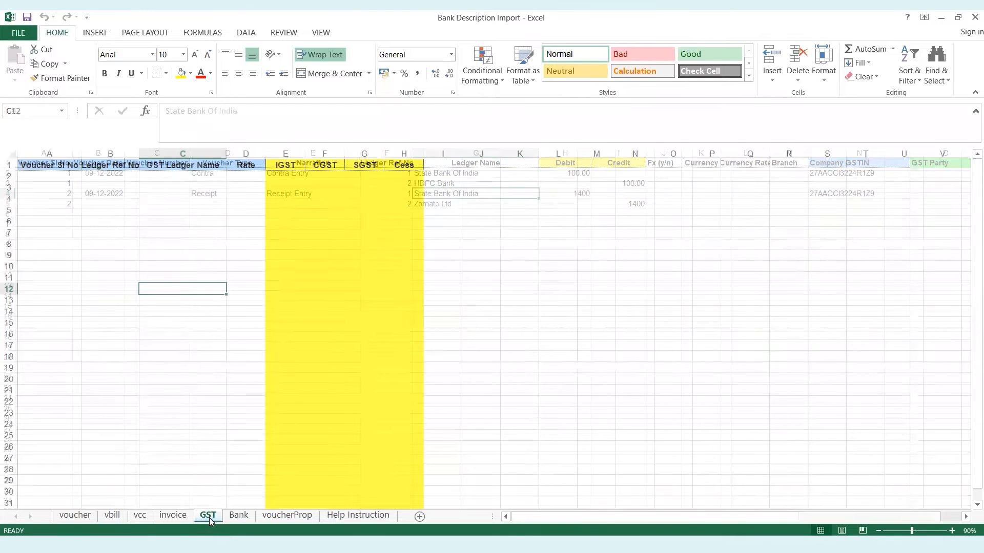
left_click(246, 516)
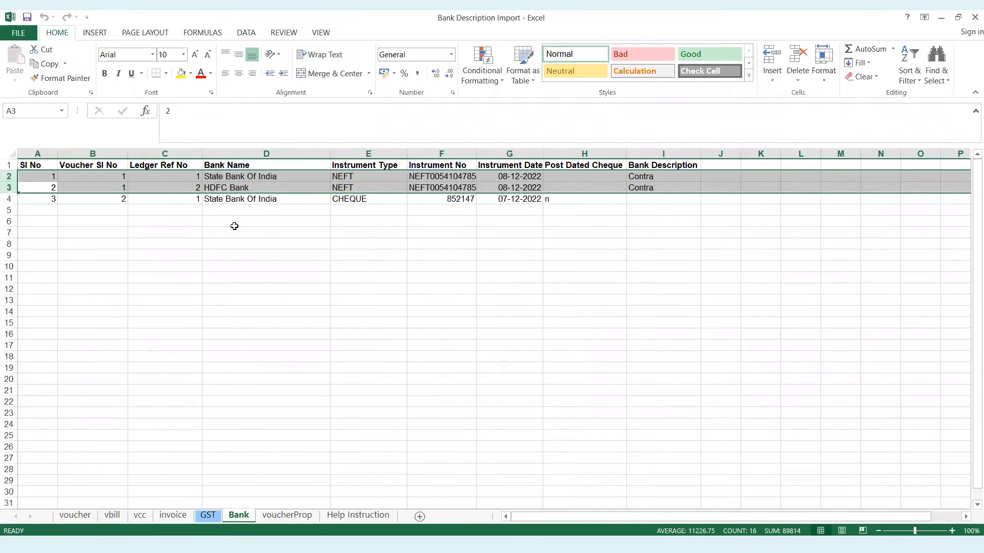
left_click(264, 201)
key("Left")
key("Left")
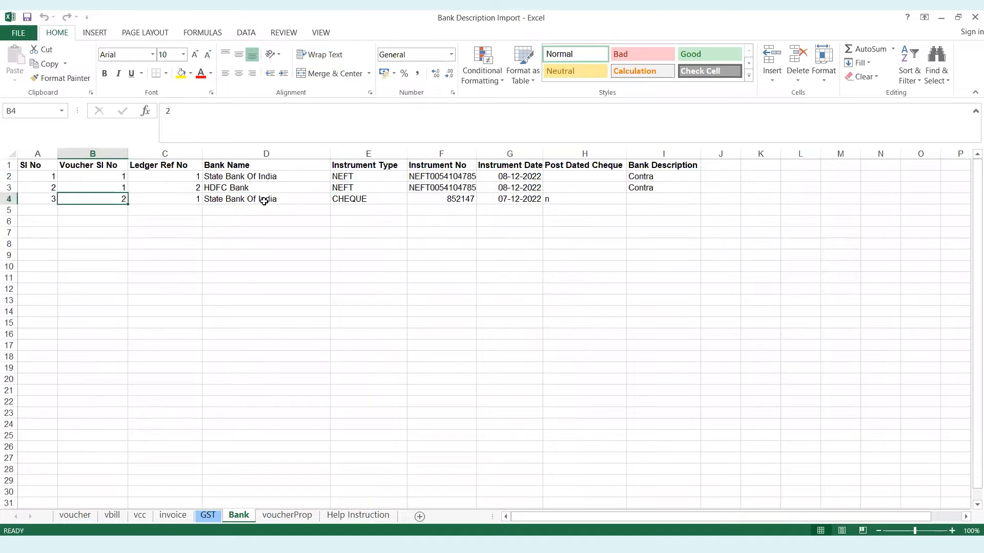
key("Right")
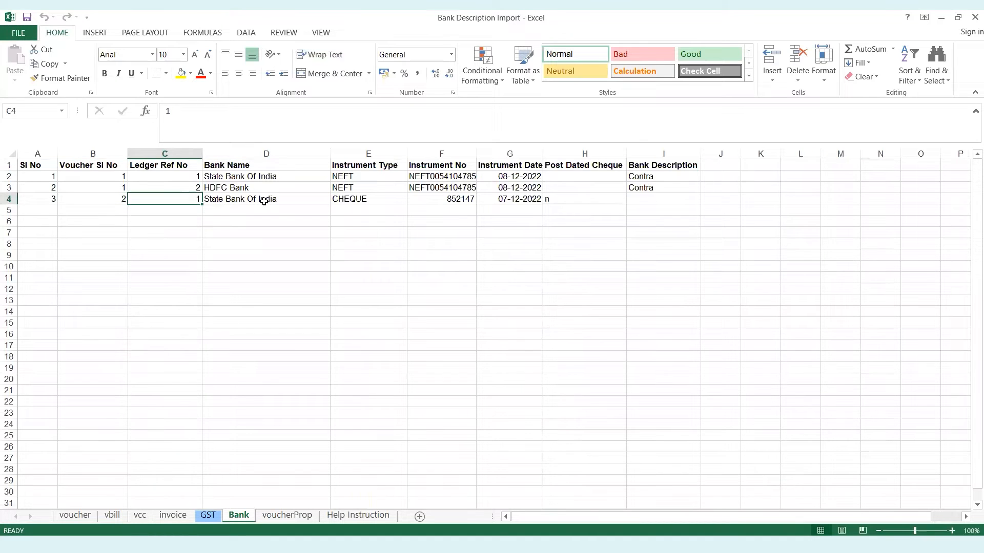
- Review the cheque row's bank name, instrument type, number, date and post-dated flag, and return to the voucher sheet
key("Right")
key("Right")
key("Right")
key("Left")
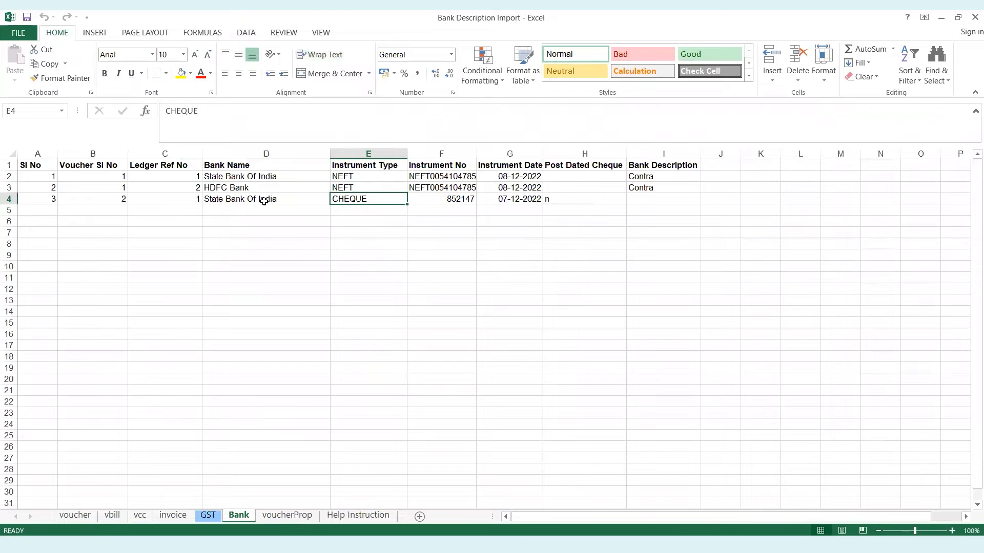
key("Right")
key("Right")
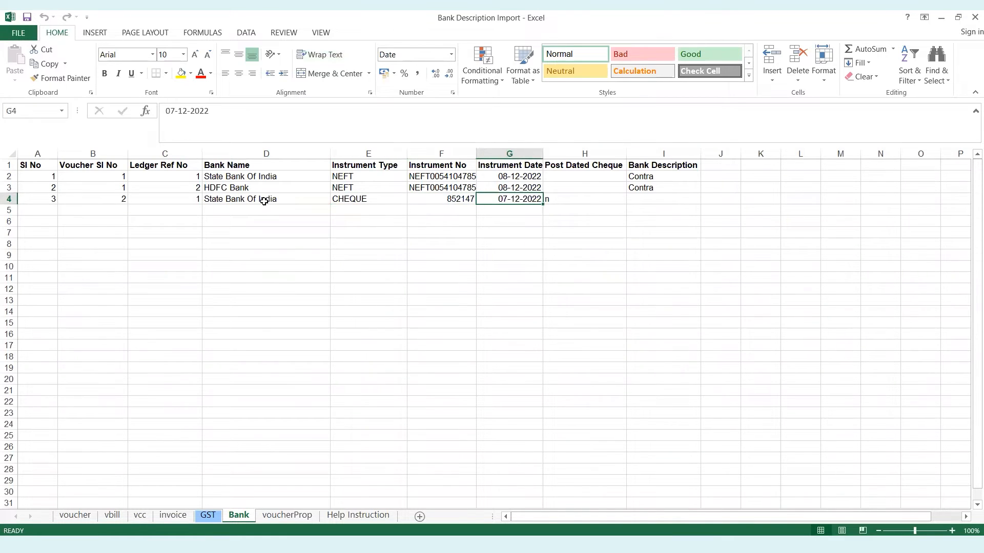
key("Right")
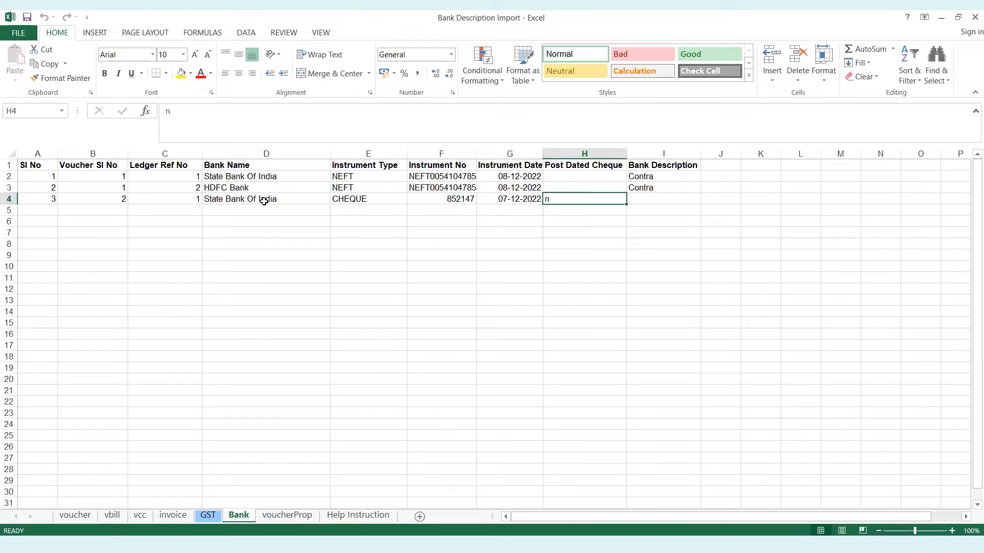
left_click(336, 358)
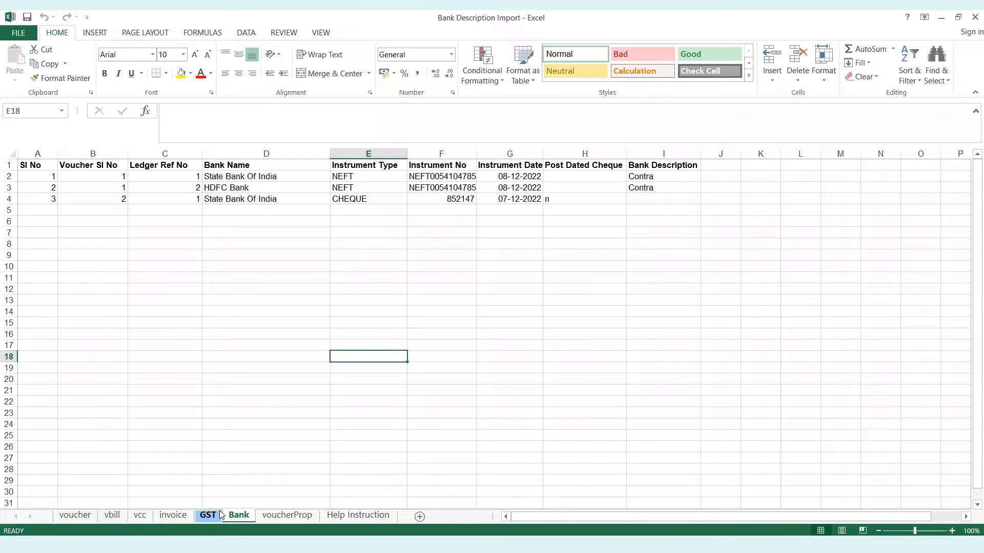
left_click(75, 515)
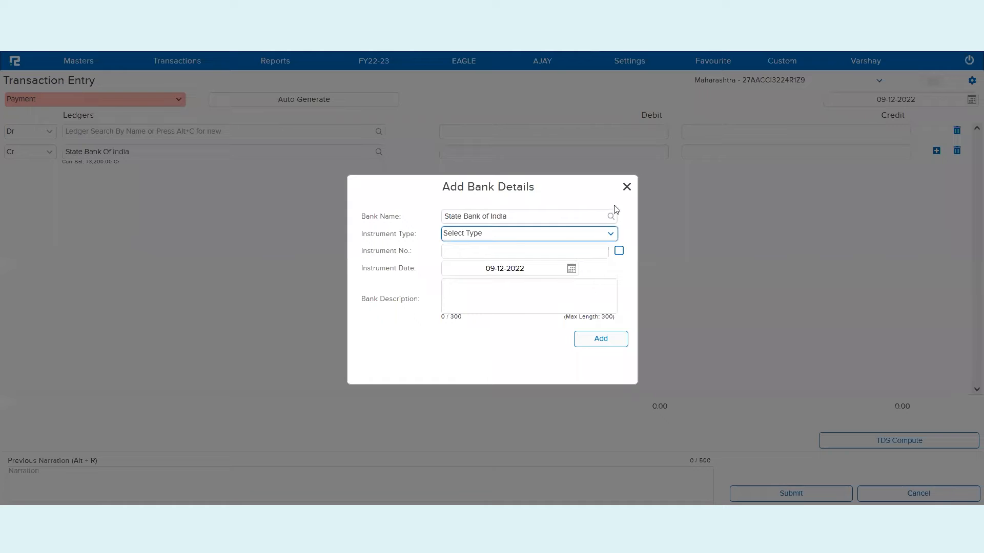
- Dismiss the bank details in RealBooks and open the Excel data import for accounts vouchers
left_click(626, 187)
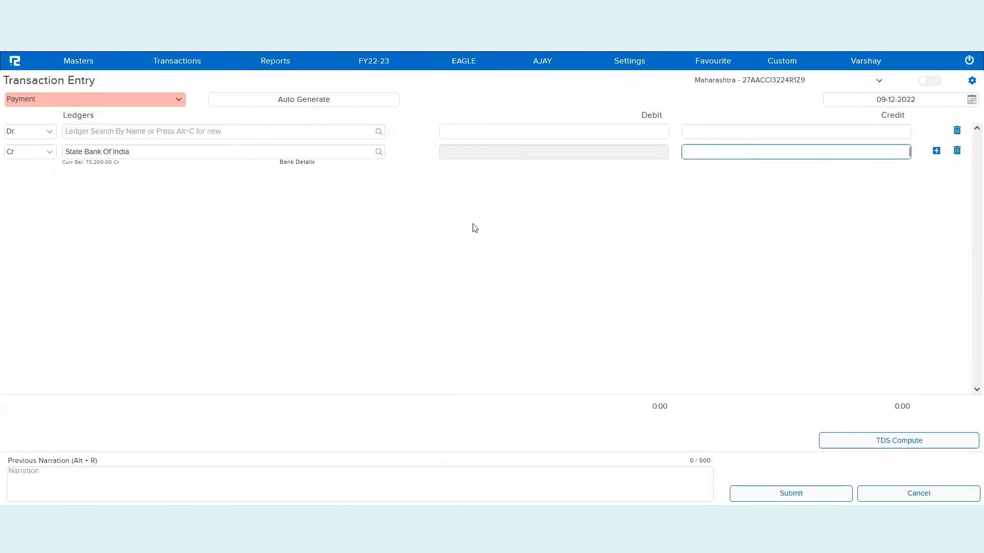
left_click(186, 64)
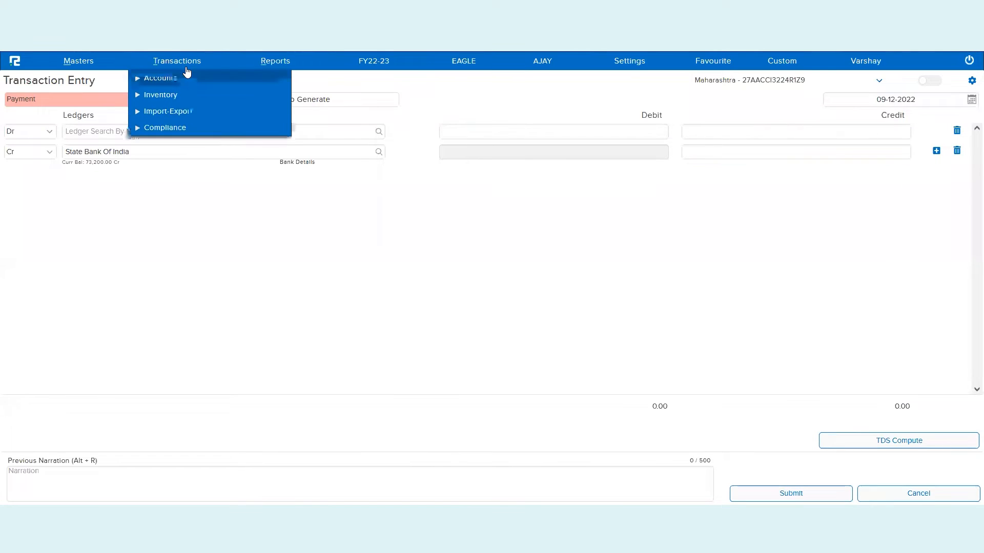
left_click(170, 113)
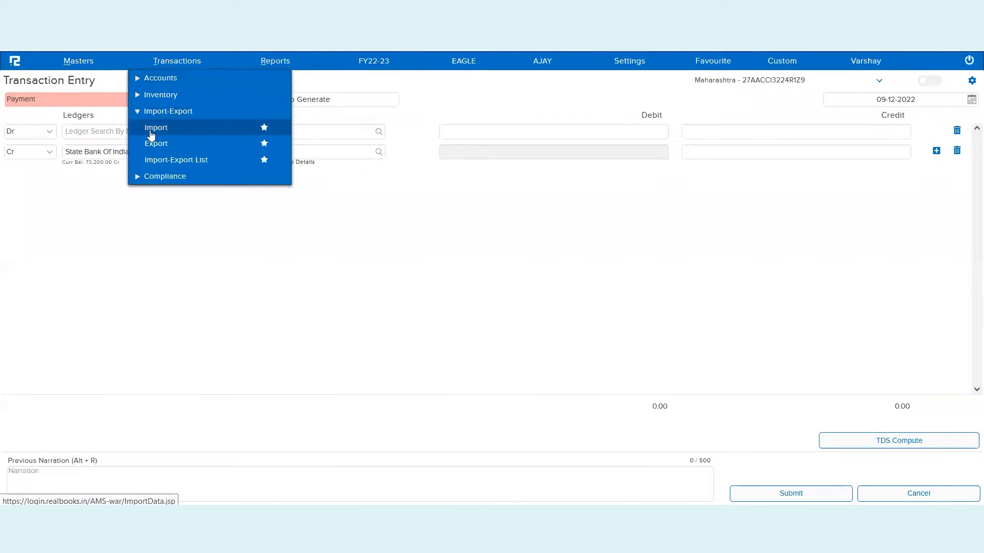
left_click(151, 134)
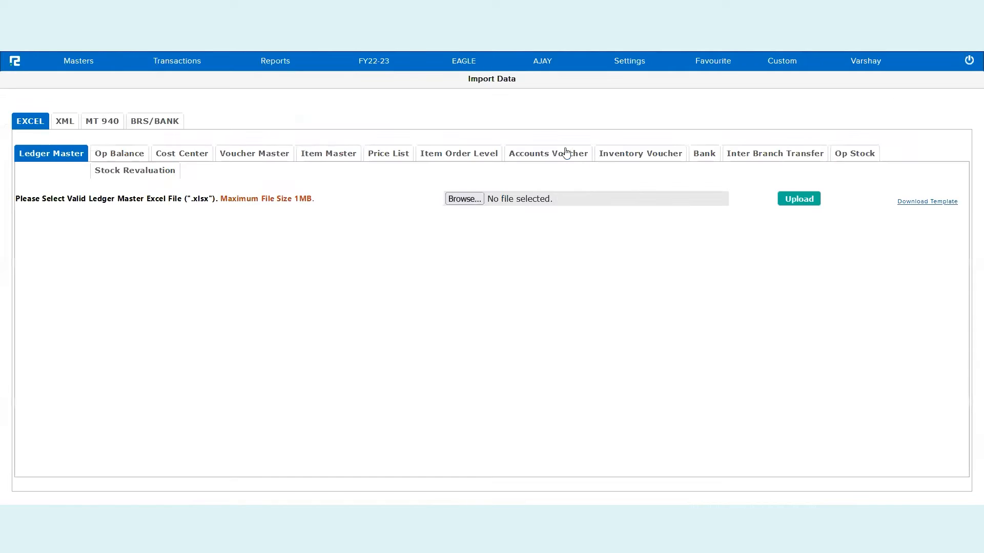
left_click(558, 156)
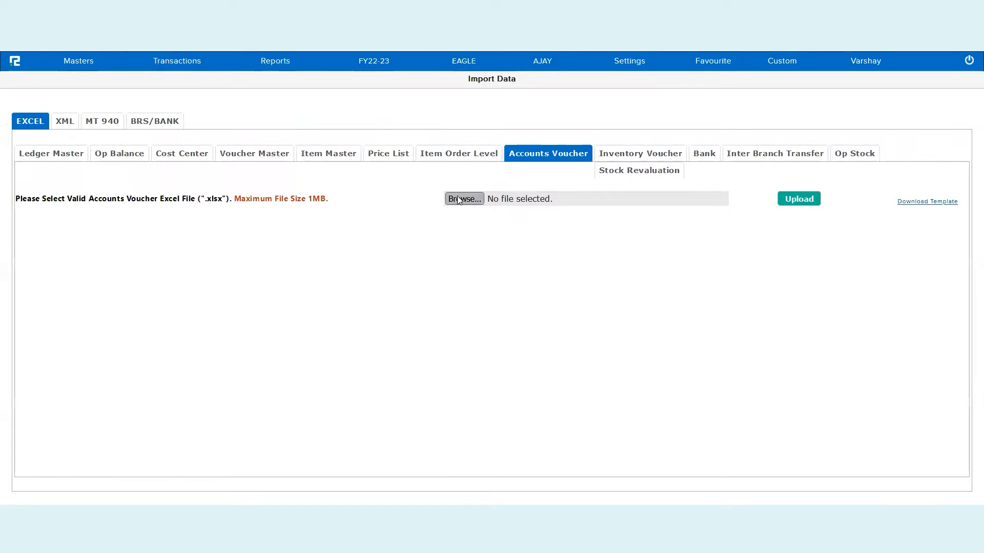
- Upload the Bank Description Import workbook from Downloads as the accounts voucher Excel file
left_click(459, 199)
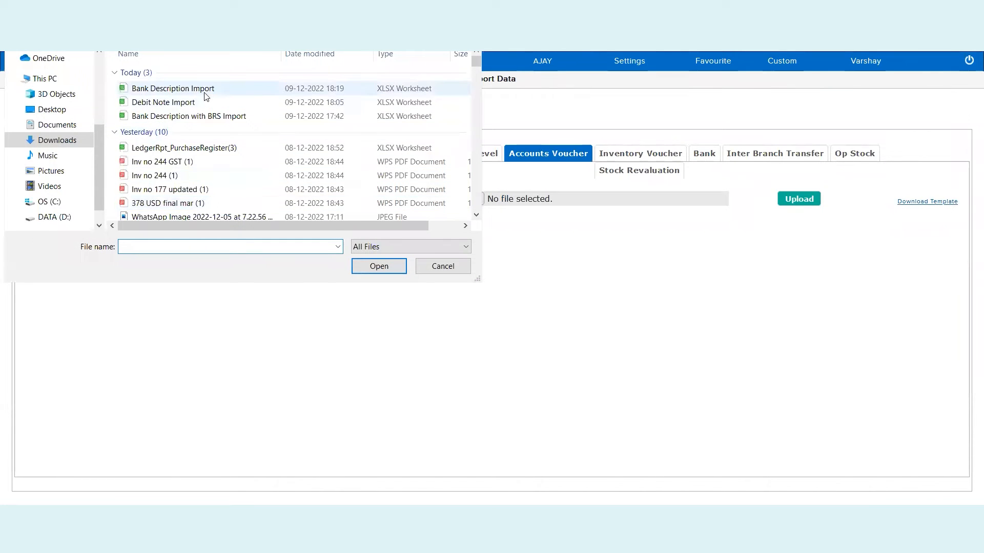
left_click(204, 94)
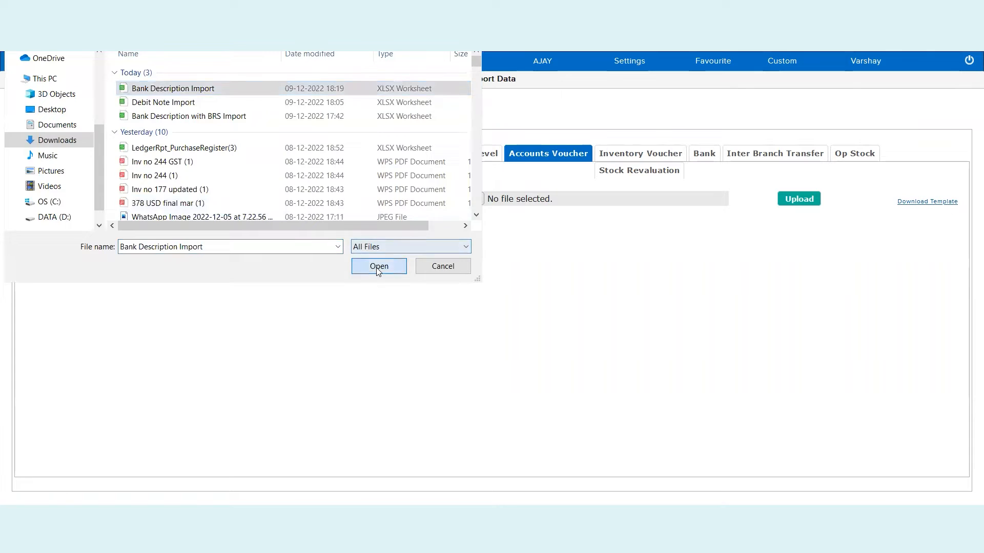
left_click(378, 267)
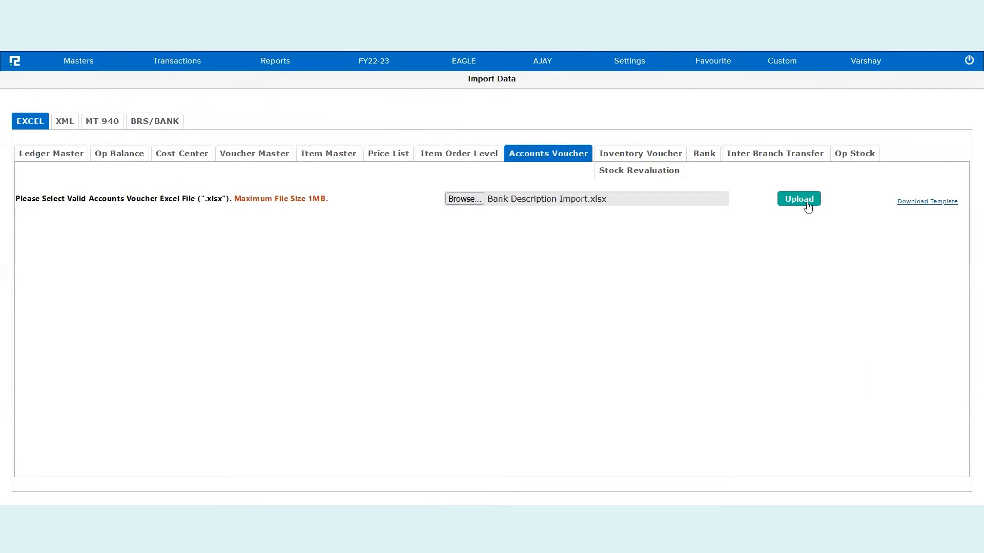
left_click(806, 204)
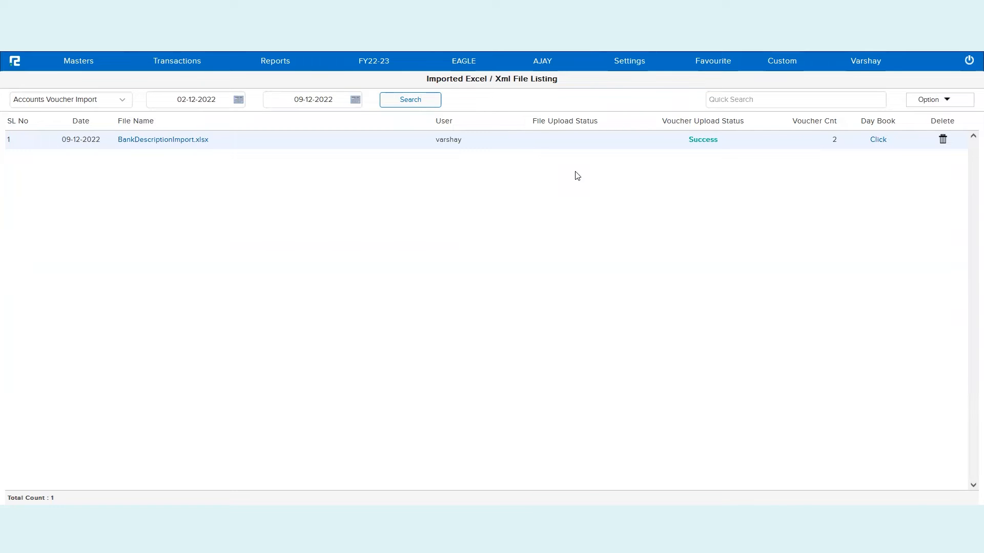
- Open the day book for the imported BankDescriptionImport.xlsx file and display Bank Details / BRS Date for its vouchers
left_click(888, 139)
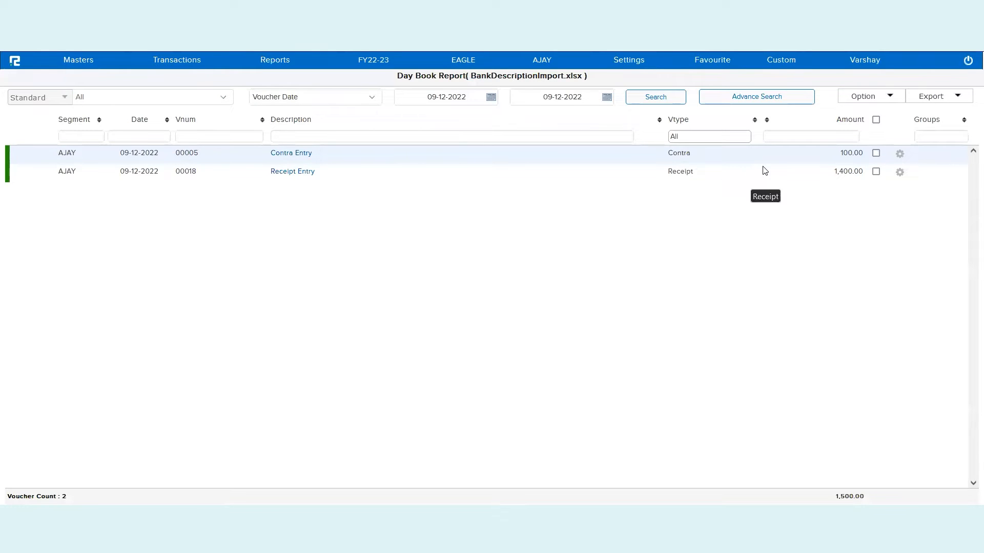
left_click(886, 98)
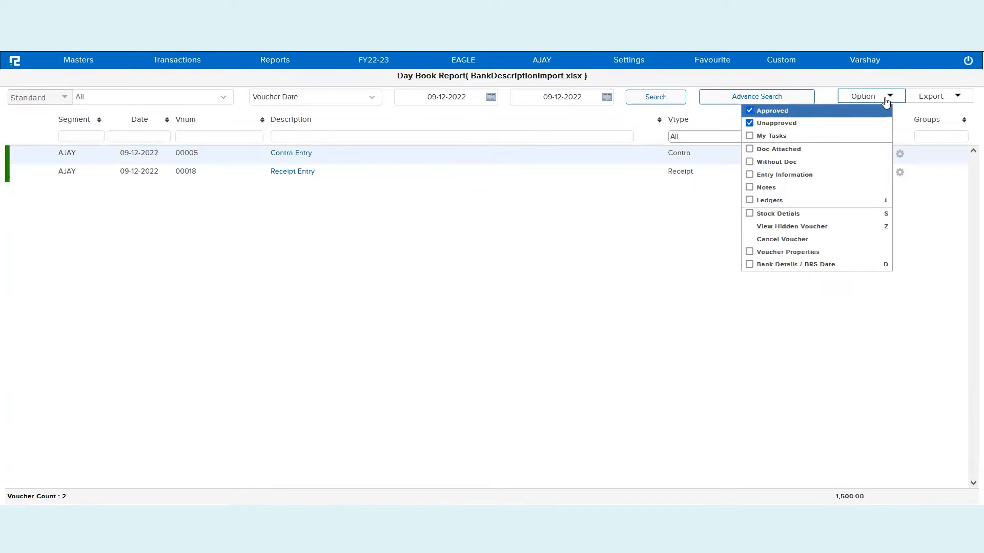
left_click(800, 267)
left_click(496, 343)
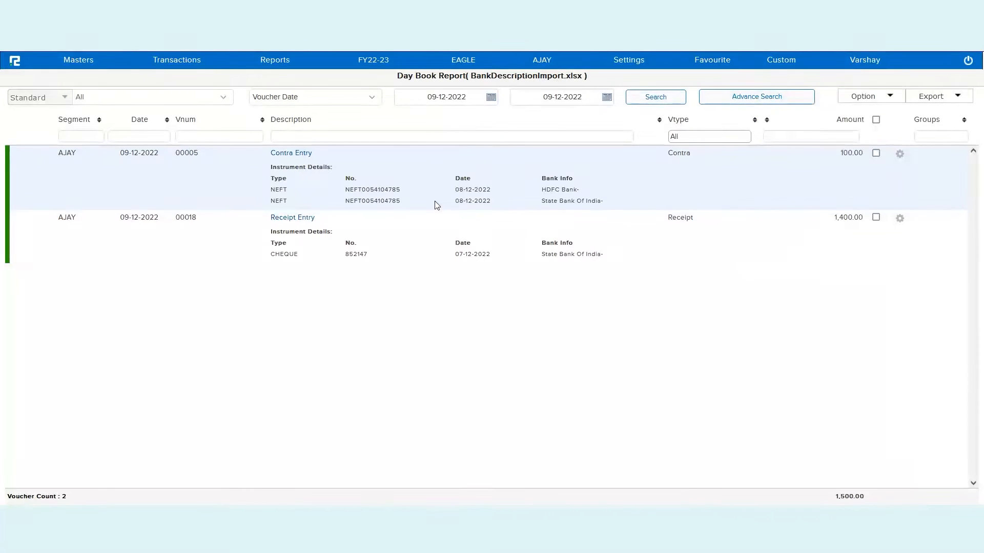
- Check the contra entry's NEFT instrument numbers and its ledgers' bank details, including the bank description, and close the voucher
double_click(381, 190)
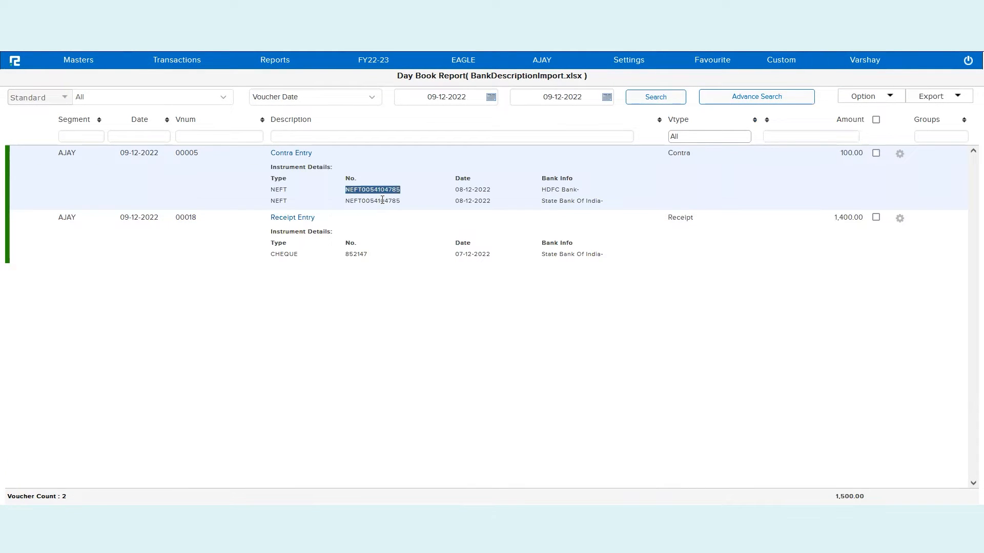
double_click(382, 201)
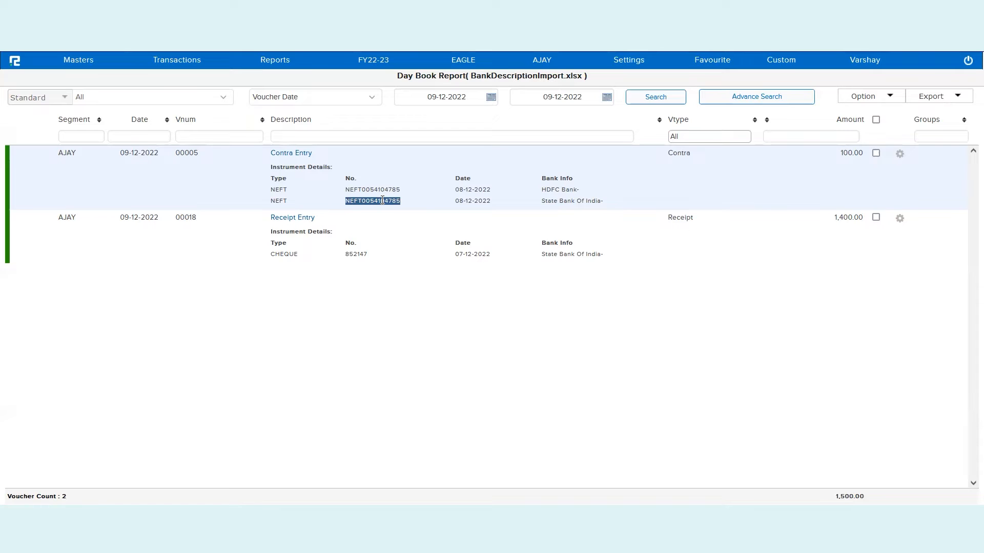
left_click(295, 153)
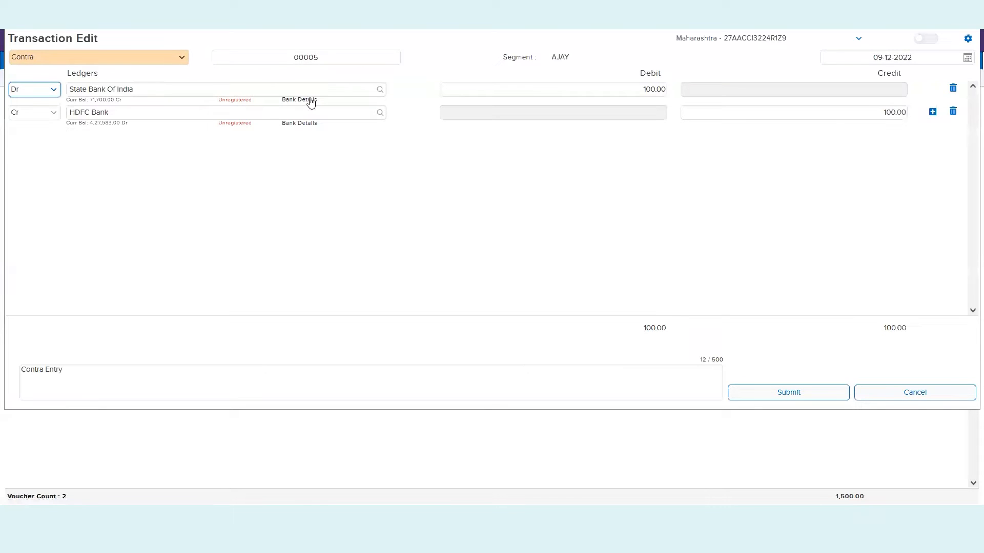
left_click(311, 100)
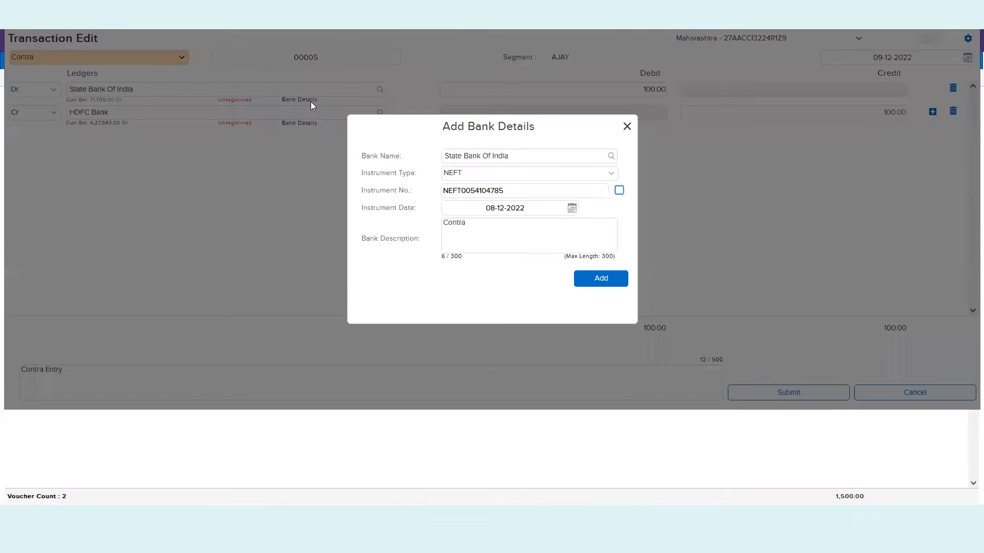
double_click(475, 192)
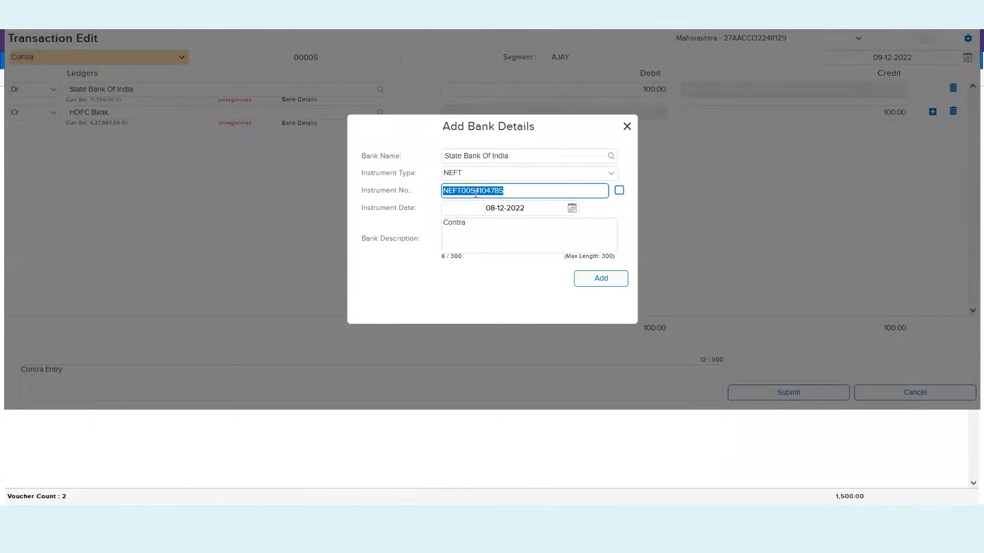
double_click(470, 224)
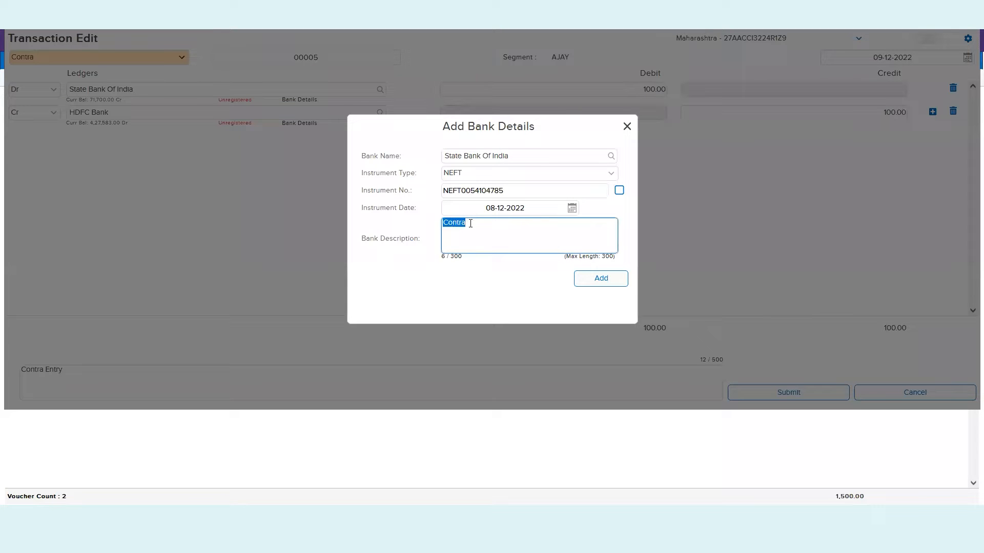
key("Escape")
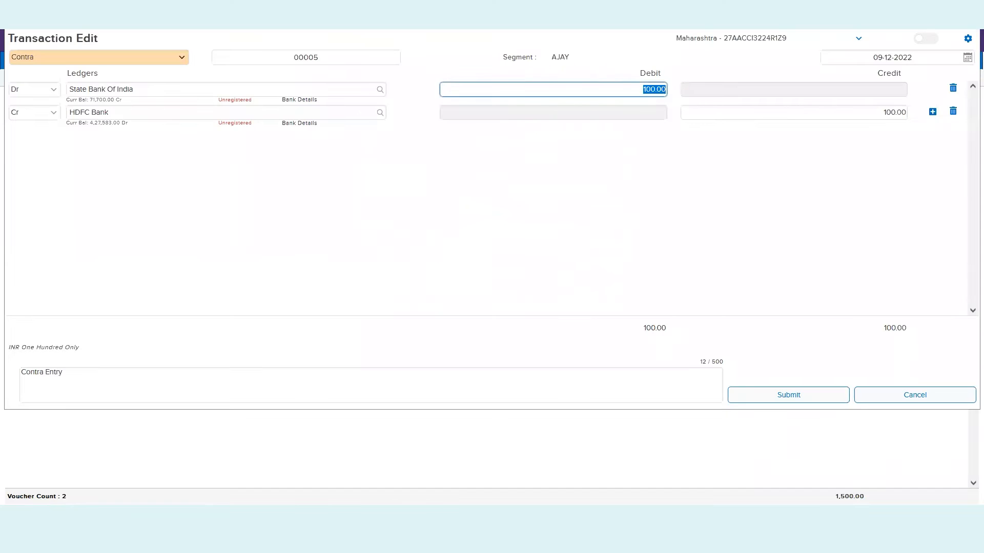
left_click(296, 124)
key("Escape")
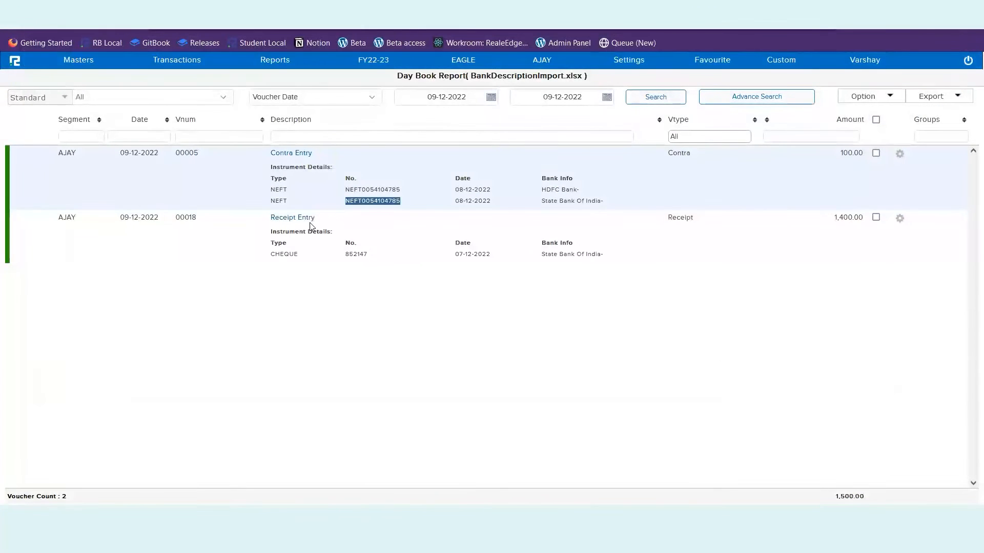
- Review the State Bank Of India cheque details in the receipt entry and close the voucher without changes
left_click(305, 219)
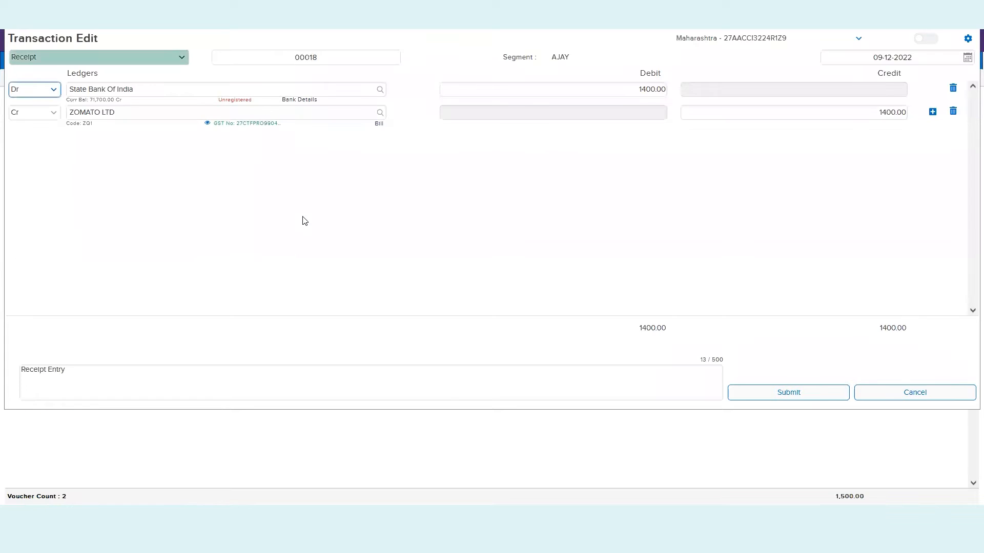
left_click(302, 94)
left_click(303, 100)
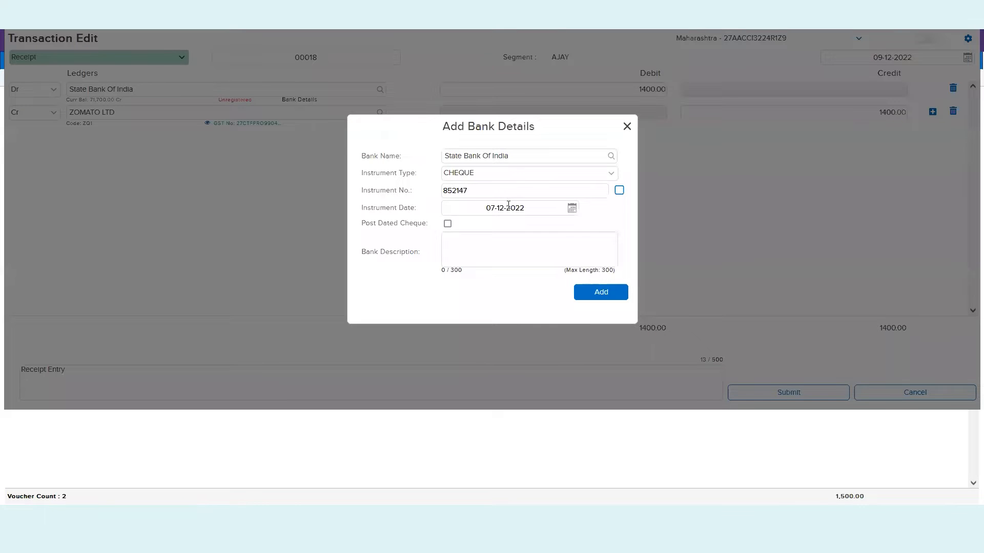
key("Escape")
key("Escape")
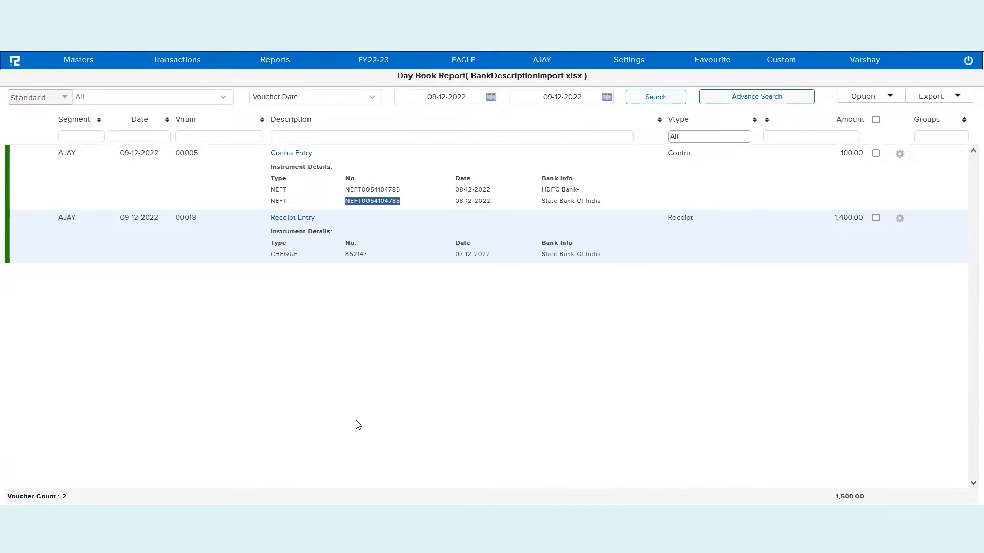
- Switch to File Explorer and open the Bank Description with BRS Import workbook from Downloads in Excel
left_click(302, 516)
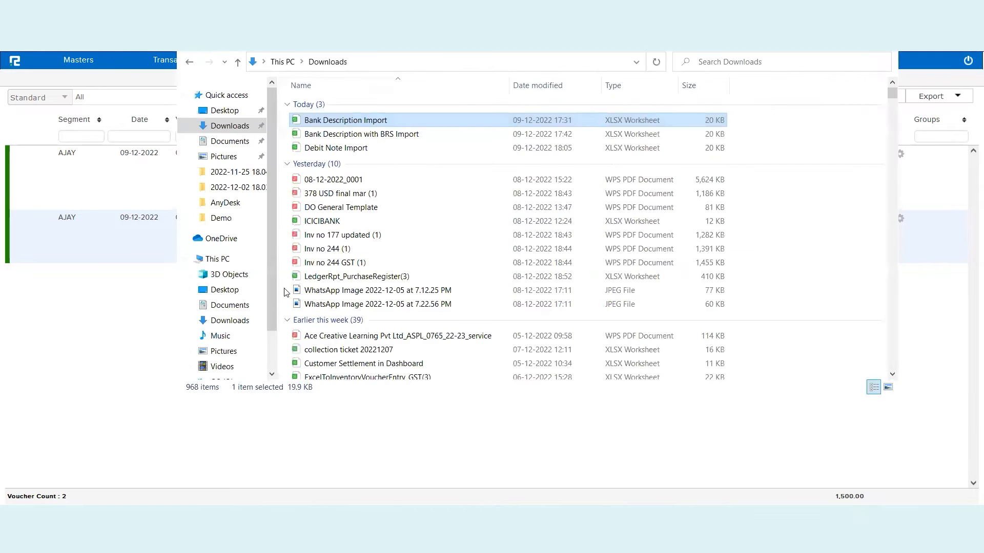
left_click(405, 137)
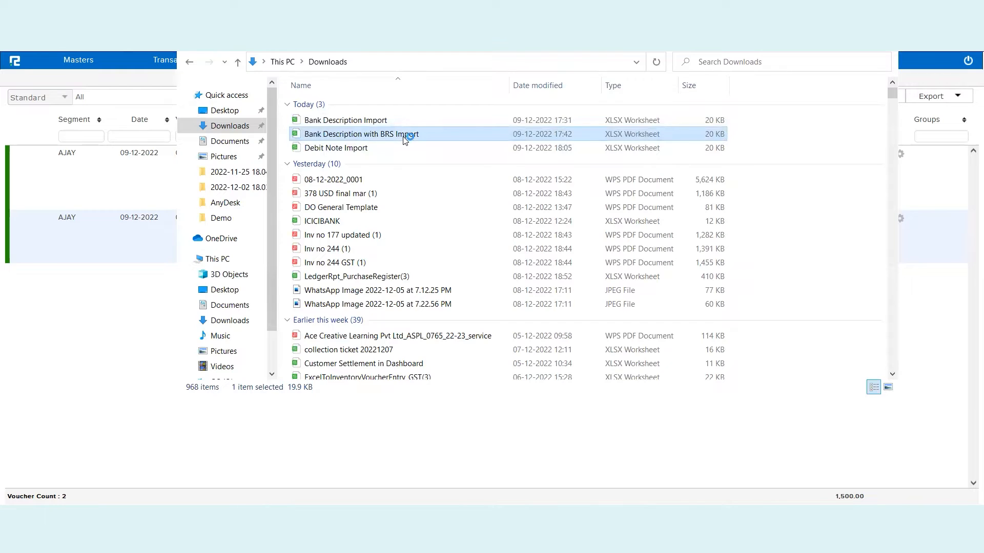
double_click(404, 135)
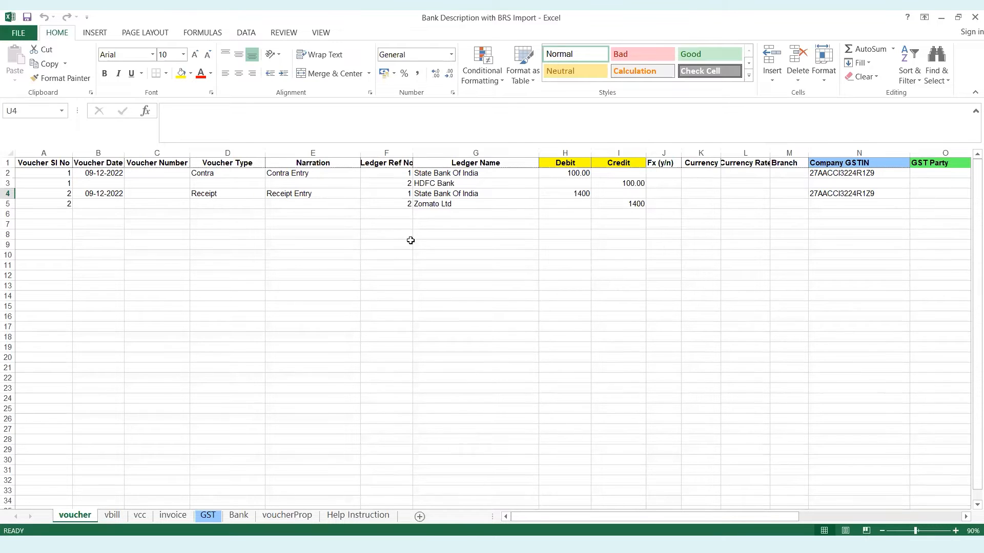
- Examine the BRS Date column on the voucher sheet and the dates entered for the contra entry rows
scroll(611, 248, "right", 2)
scroll(611, 247, "left", 2)
scroll(612, 247, "right", 8)
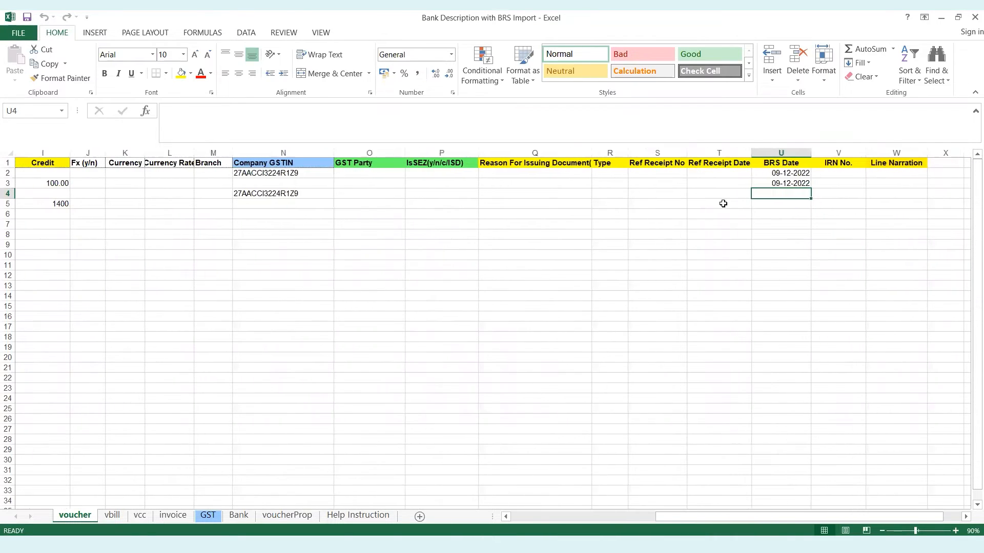
left_click(794, 152)
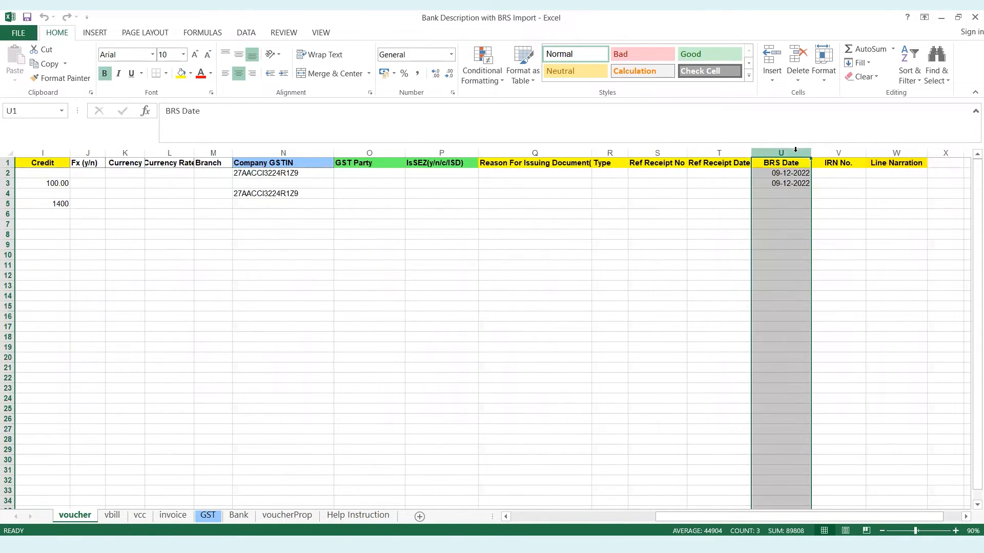
left_click(726, 278)
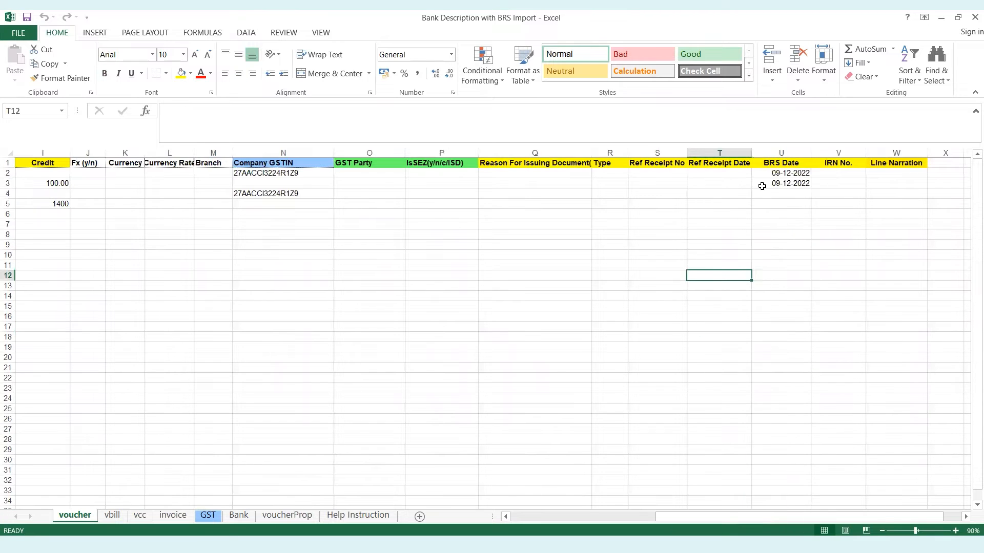
left_click(791, 182)
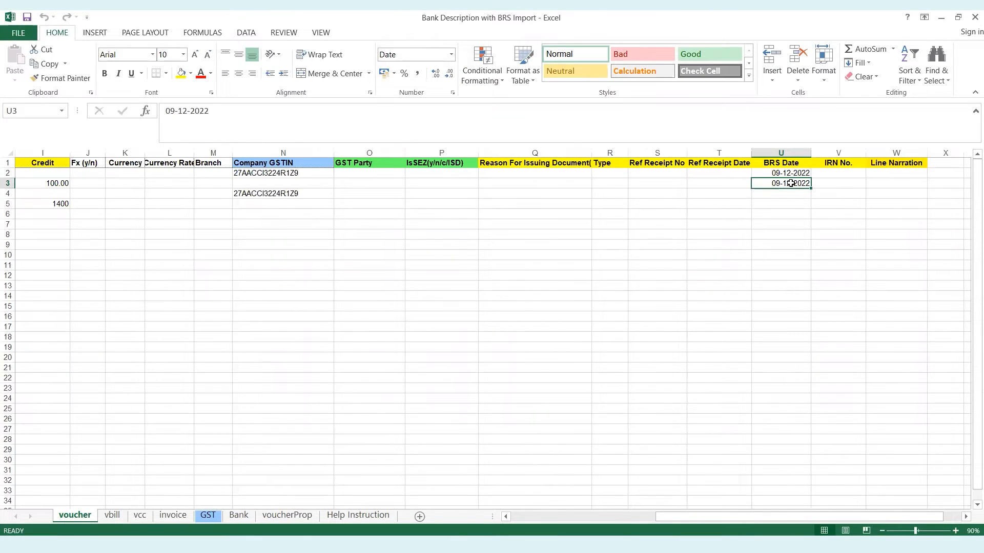
- Trace the contra entry's first row from its BRS date back to its ledger, ending on the HDFC Bank ledger below
key("Up")
key("Left")
key("Left")
key("Left")
key("Left")
key("Left")
key("Left")
key("Left")
key("Left")
key("Left")
key("Left")
key("Left")
key("Left")
key("Left")
key("Left")
key("Left")
key("Left")
key("Right")
key("Right")
key("Down")
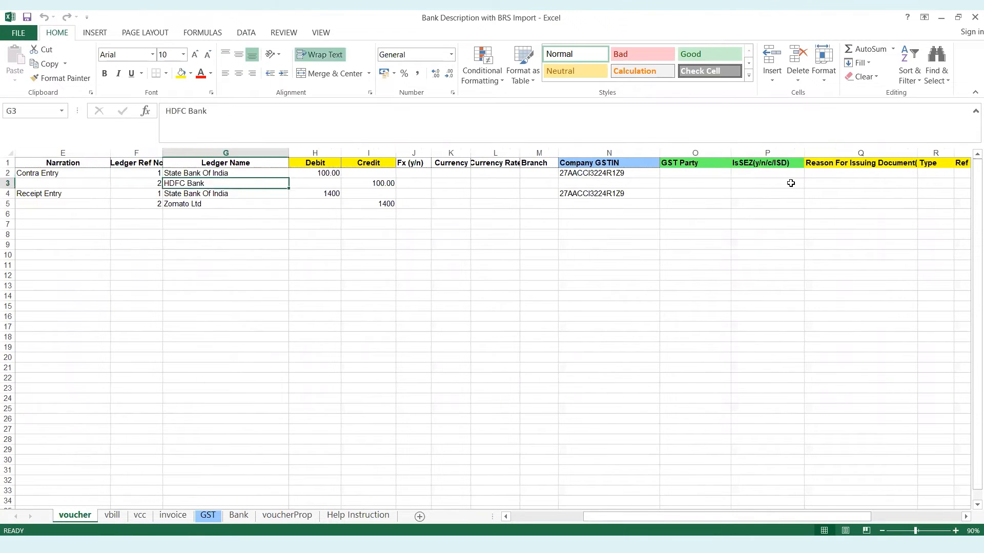
- Follow the HDFC Bank row across the voucher sheet to its BRS date
key("Right")
key("Right")
key("Right")
key("Right")
key("Right")
key("Right")
key("Right")
key("Right")
key("Right")
key("Right")
key("Right")
key("Right")
key("Right")
key("Right")
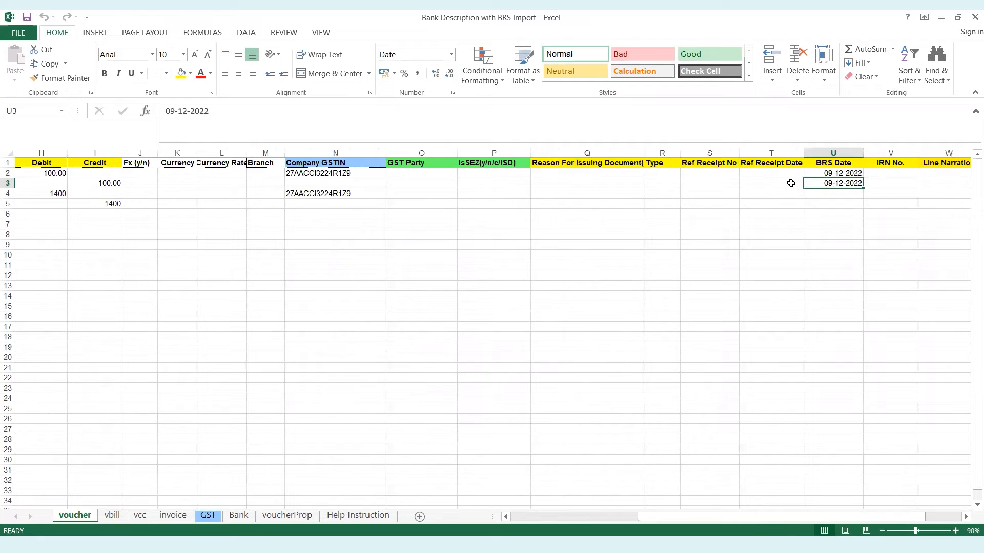
- Move back from the BRS date to the receipt entry's State Bank Of India row and check its debit amount
key("Left")
key("Left")
key("Left")
key("Left")
key("Left")
key("Left")
key("Left")
key("Left")
key("Down")
key("Left")
key("Left")
key("Left")
key("Left")
key("Left")
key("Left")
key("Left")
key("Left")
key("Right")
key("Right")
key("Right")
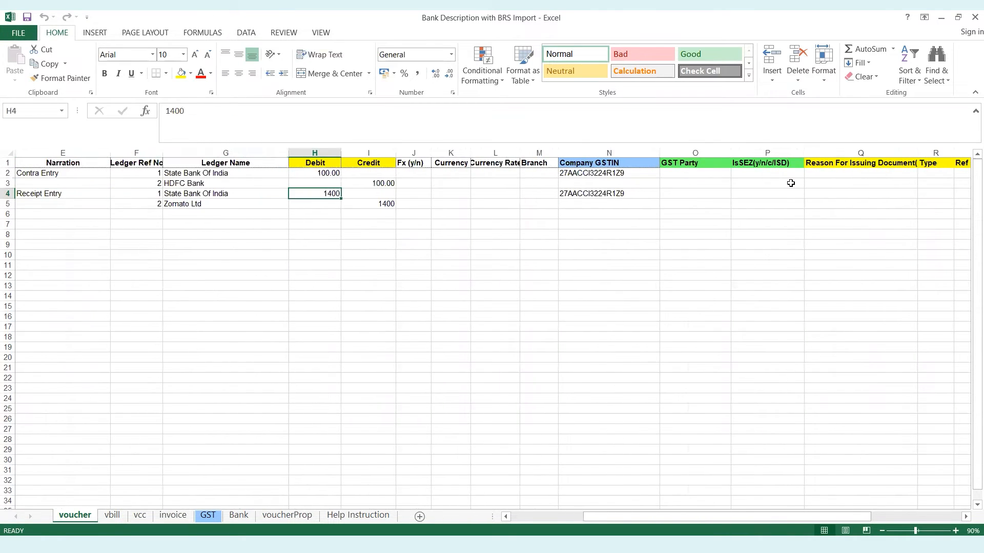
- Follow the receipt entry's State Bank Of India row across to check its BRS Date cell
key("Right")
key("Right")
key("Right")
key("Right")
key("Right")
key("Right")
key("Right")
key("Right")
key("Right")
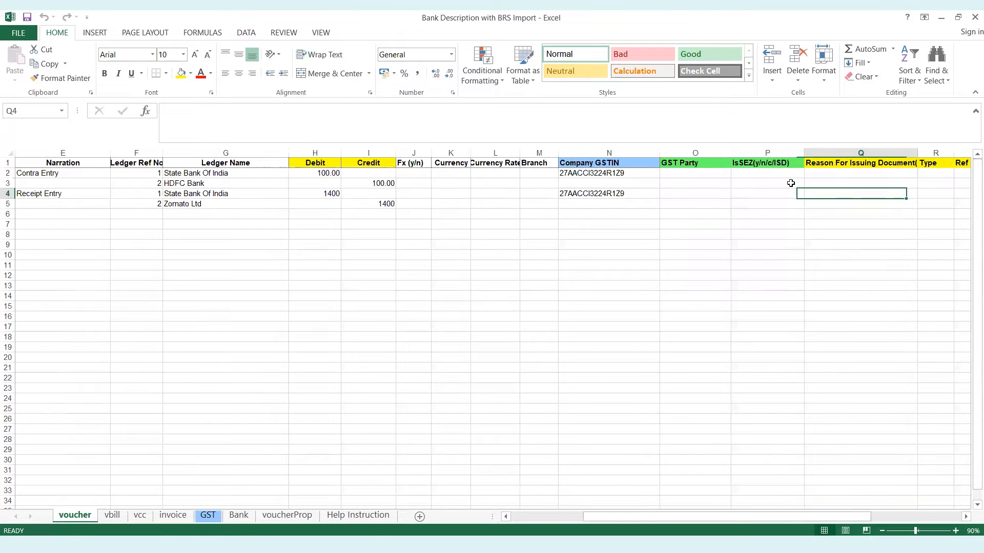
key("Right")
key("Right")
key("Right")
key("Right")
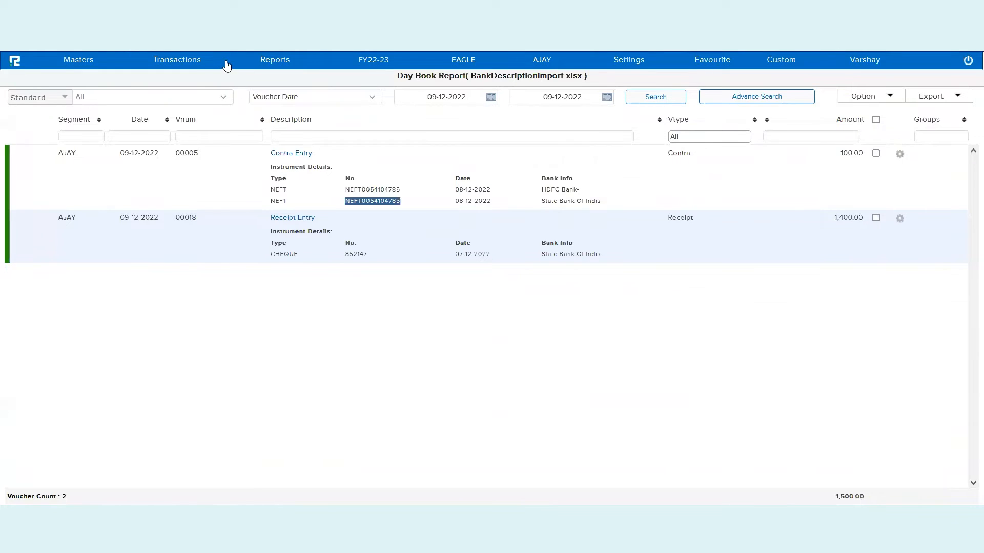
- Upload the Bank Description with BRS Import workbook from Downloads as an Excel Accounts Voucher import
left_click(192, 63)
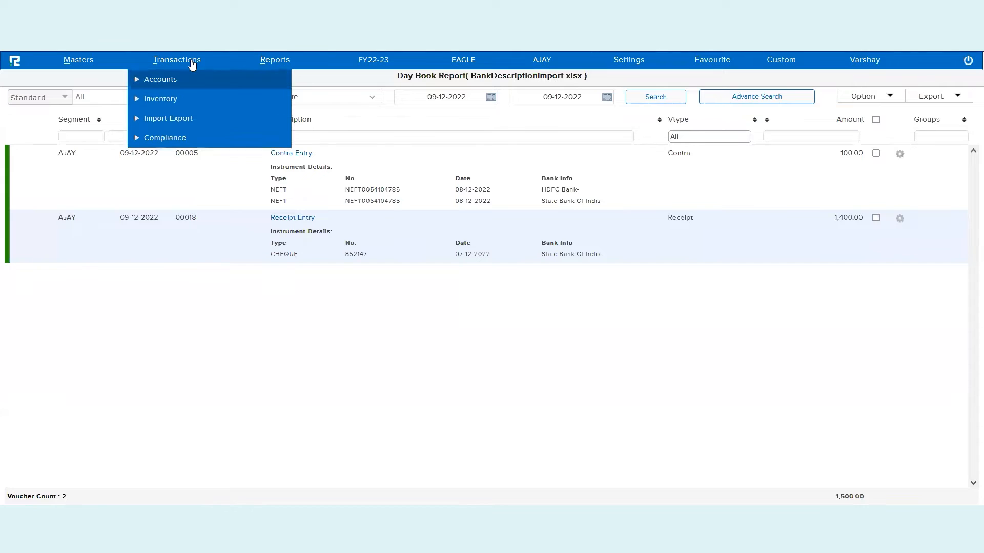
left_click(181, 119)
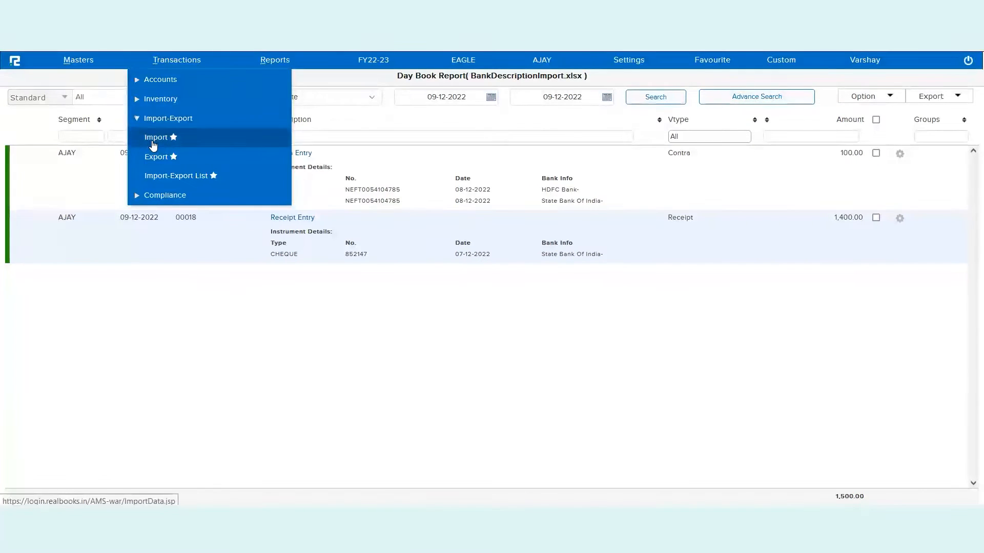
left_click(153, 143)
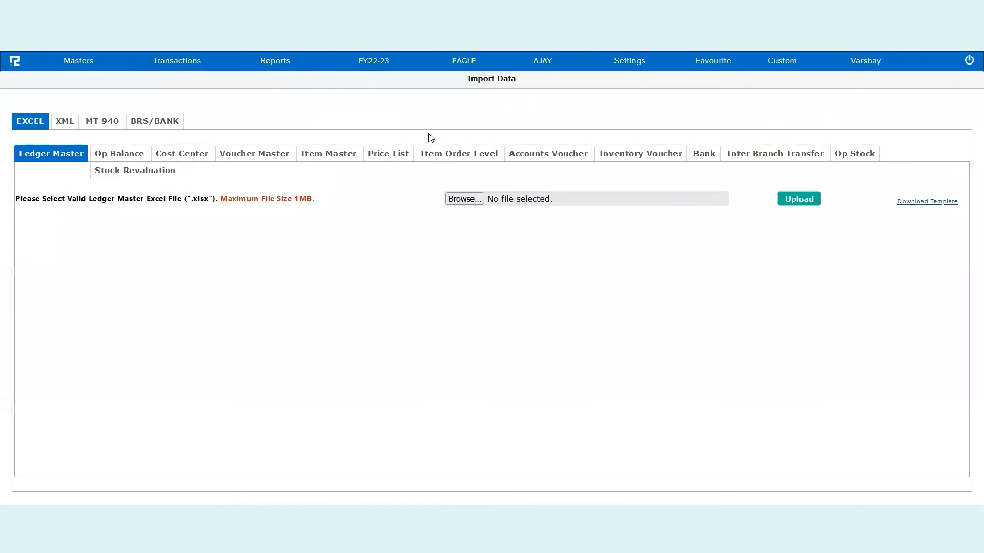
left_click(558, 158)
left_click(468, 199)
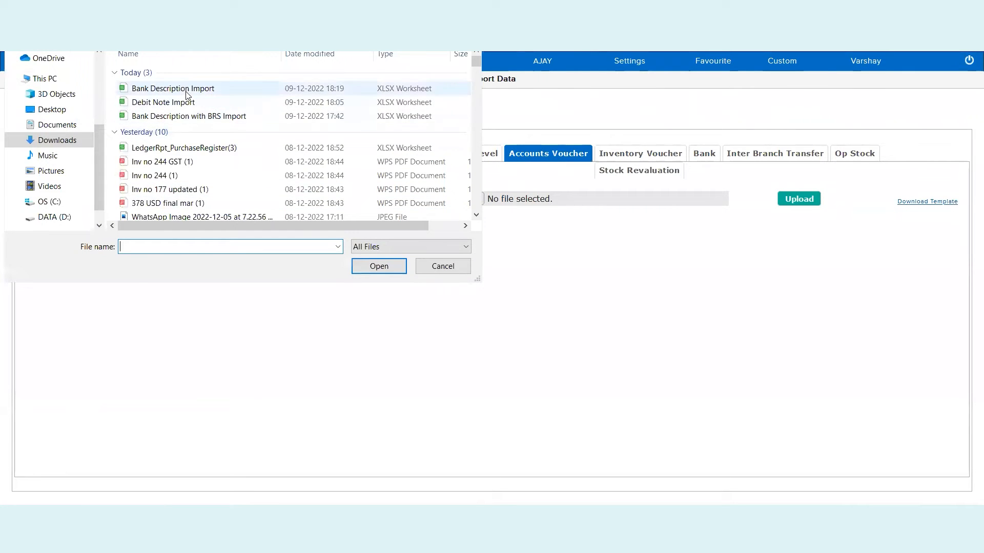
left_click(201, 121)
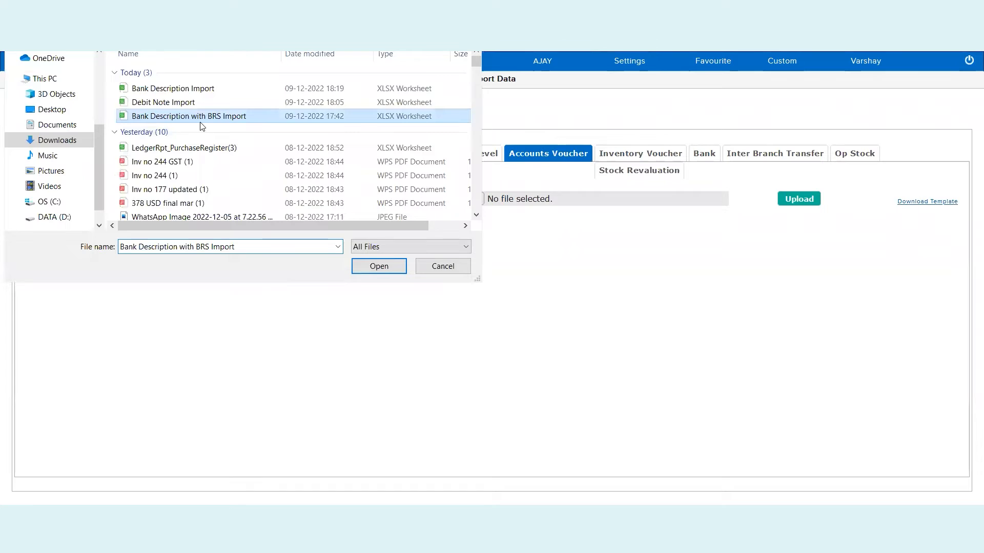
left_click(371, 263)
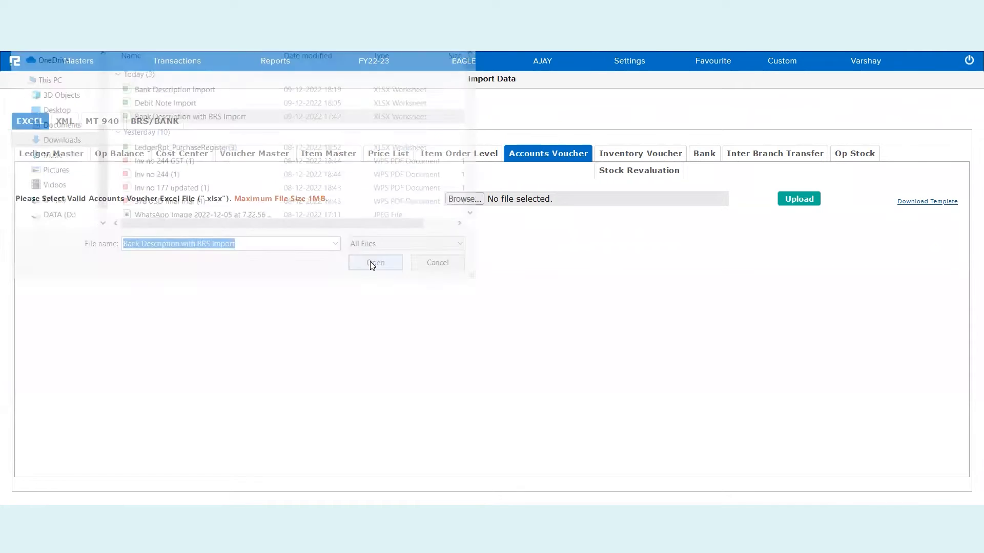
left_click(807, 199)
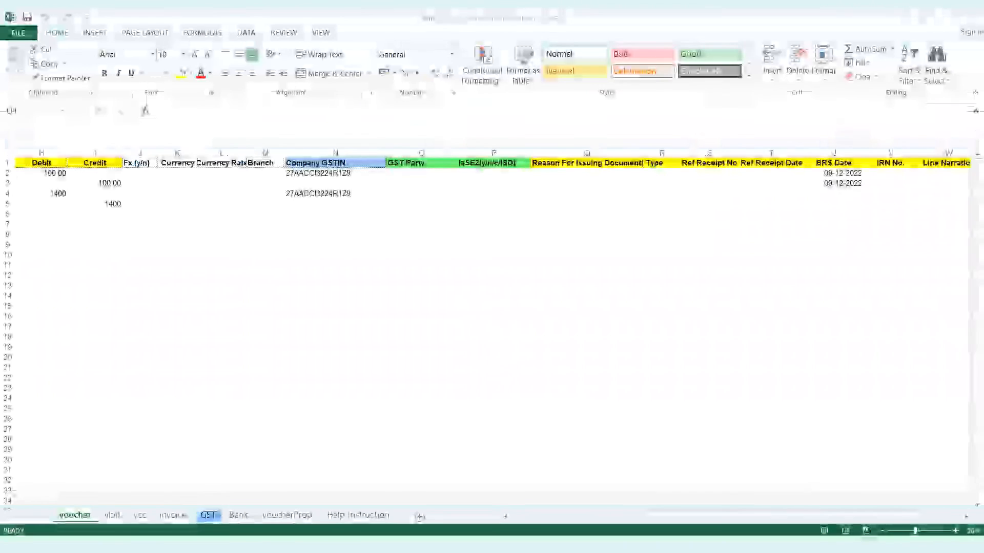
- Switch to the Bank Description with BRS Import workbook in Excel and examine the voucher sheet's Branch column
left_click(388, 213)
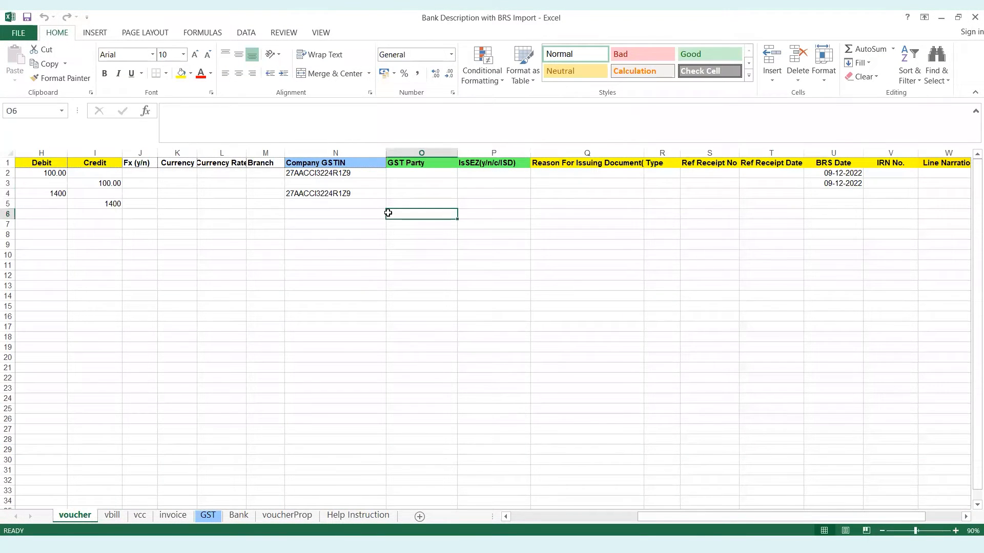
key("Left")
key("Left")
key("Left")
key("Right")
key("ctrl+Up")
key("Down")
key("Down")
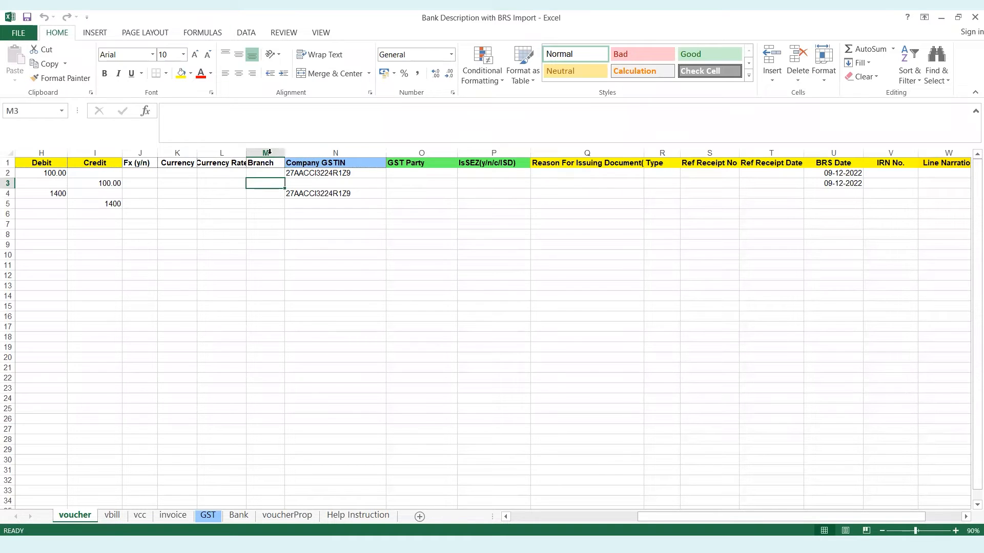
double_click(248, 153)
left_click(273, 153)
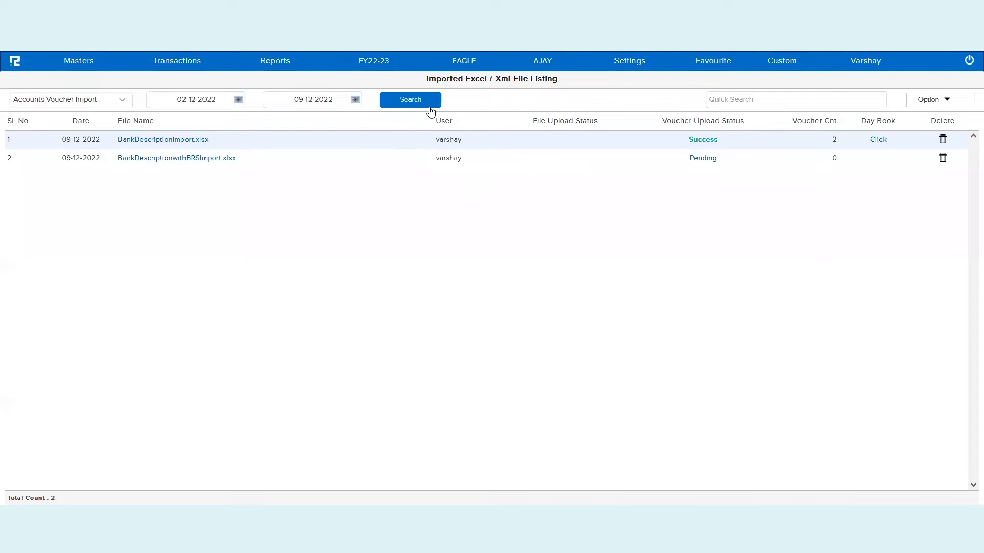
- Open the day book of BankDescriptionwithBRSImport.xlsx from the refreshed RealBooks import listing, with Bank Details / BRS Date shown
left_click(428, 106)
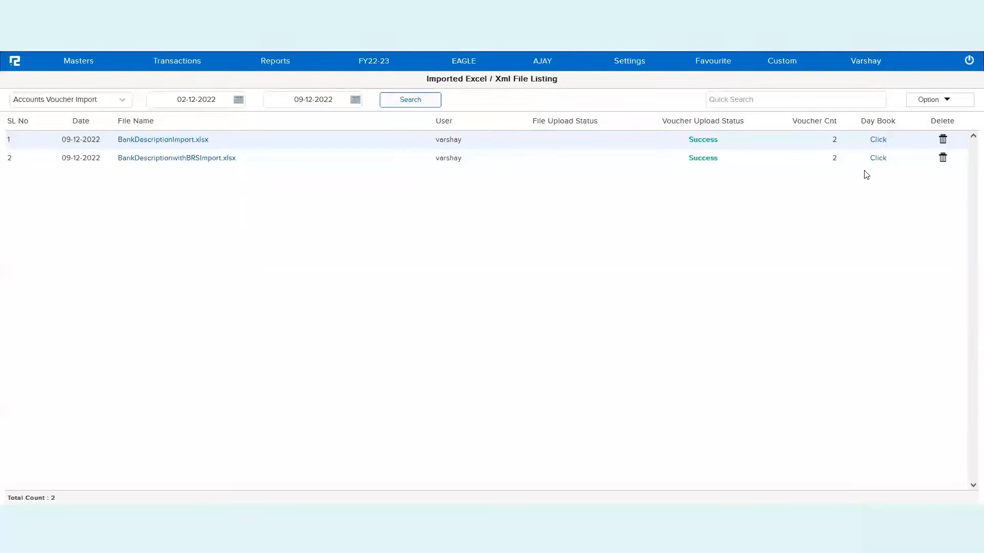
left_click(878, 158)
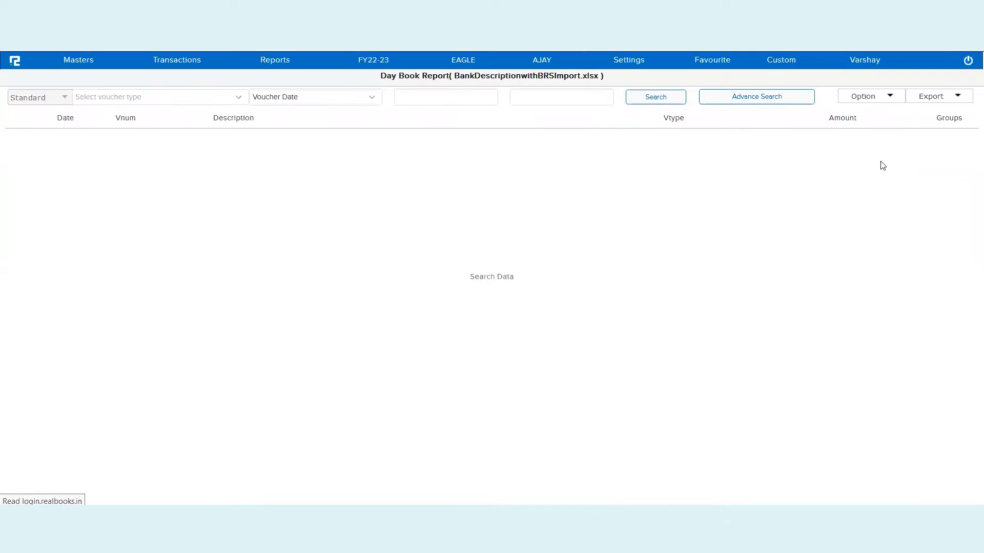
left_click(856, 97)
left_click(756, 265)
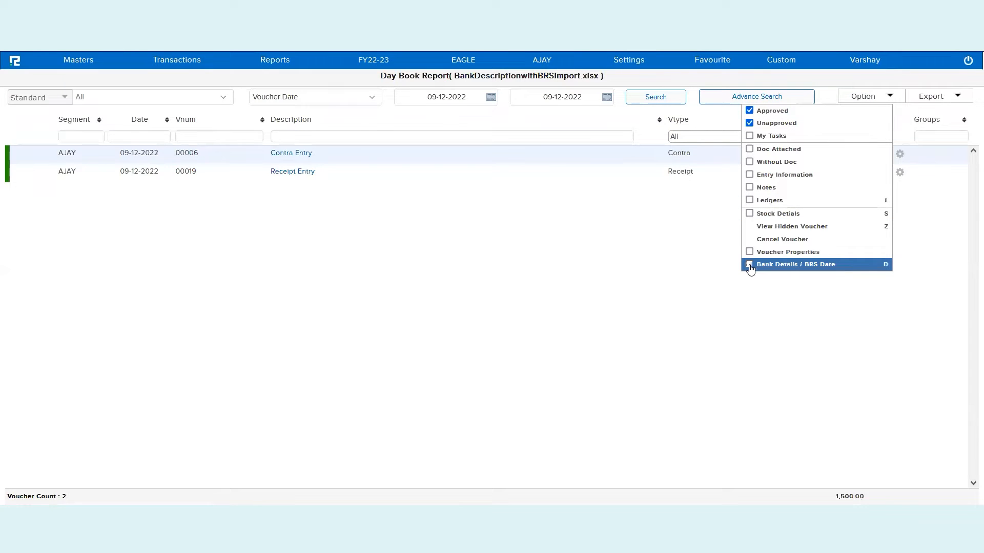
- Open the imported contra entry and review the bank details of its State Bank Of India and HDFC Bank ledgers
left_click(293, 153)
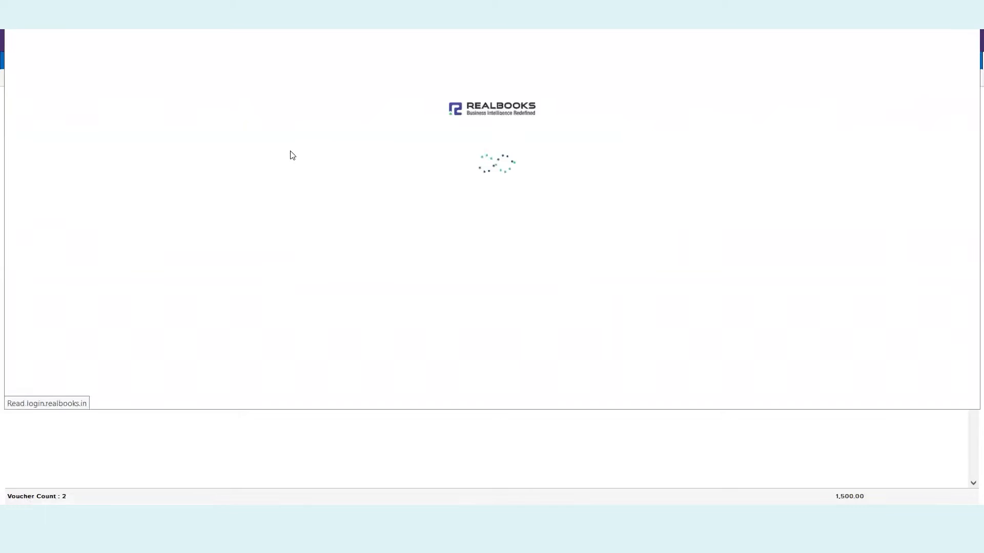
triple_click(104, 110)
left_click(138, 90)
double_click(138, 90)
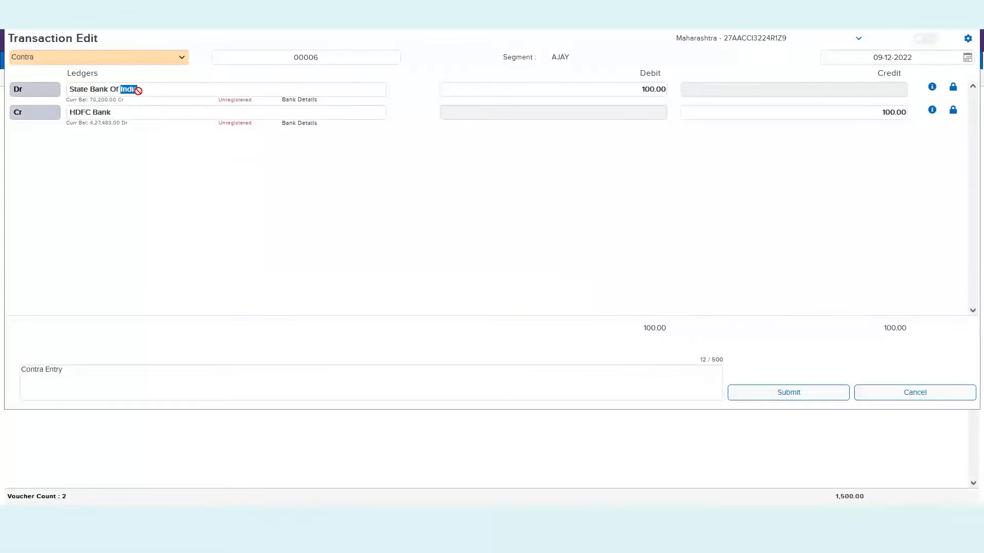
left_click(312, 101)
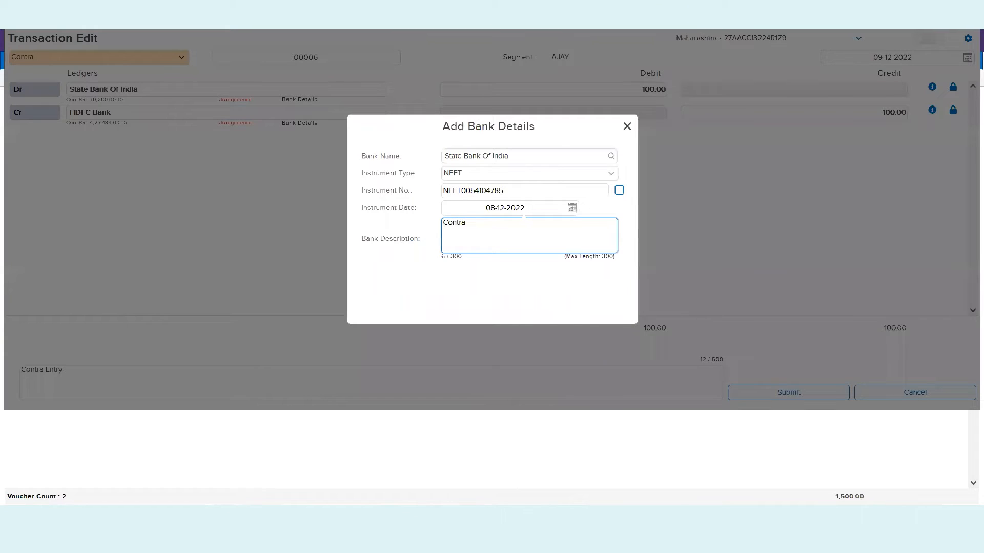
key("Escape")
left_click(295, 123)
key("Escape")
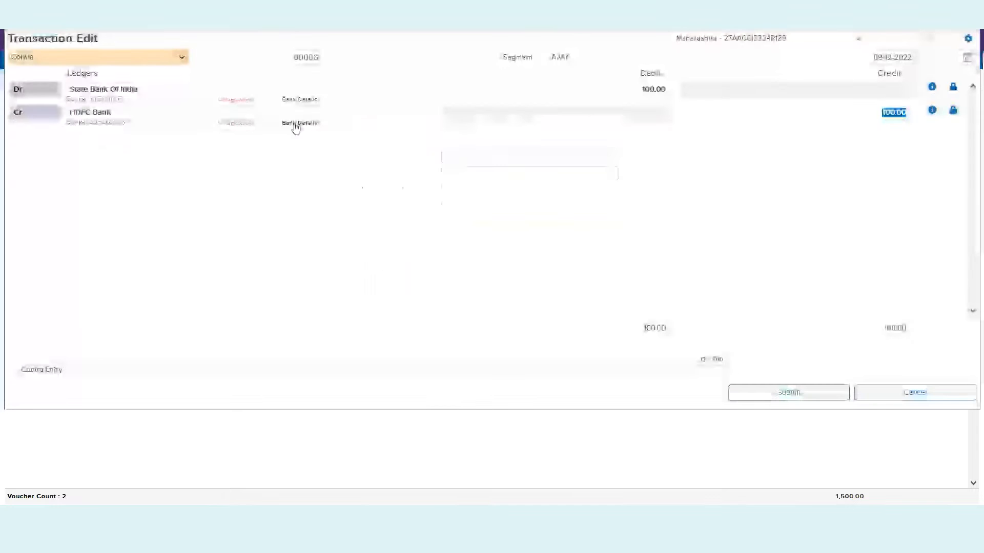
key("Escape")
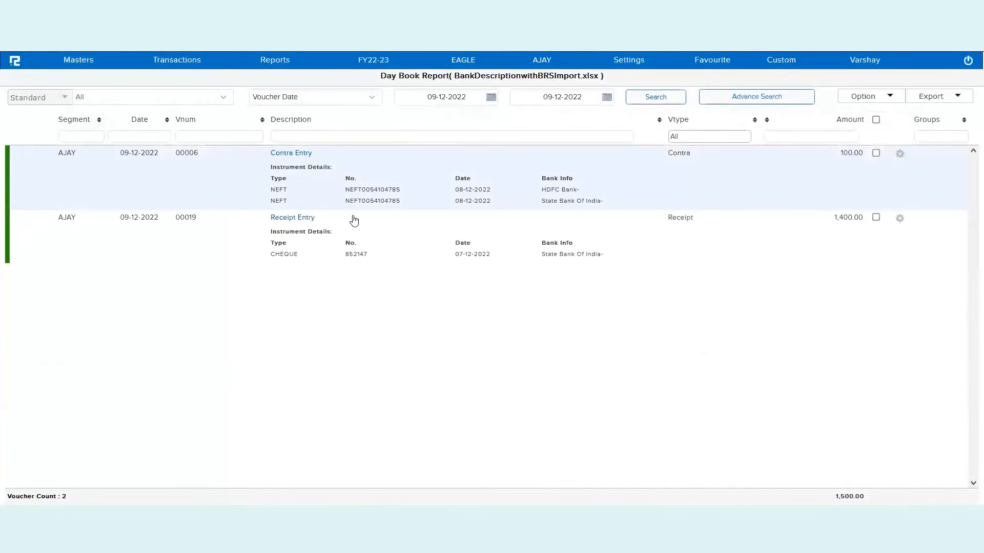
- Open the imported receipt entry, check its State Bank Of India ledger line and close the entry
left_click(305, 224)
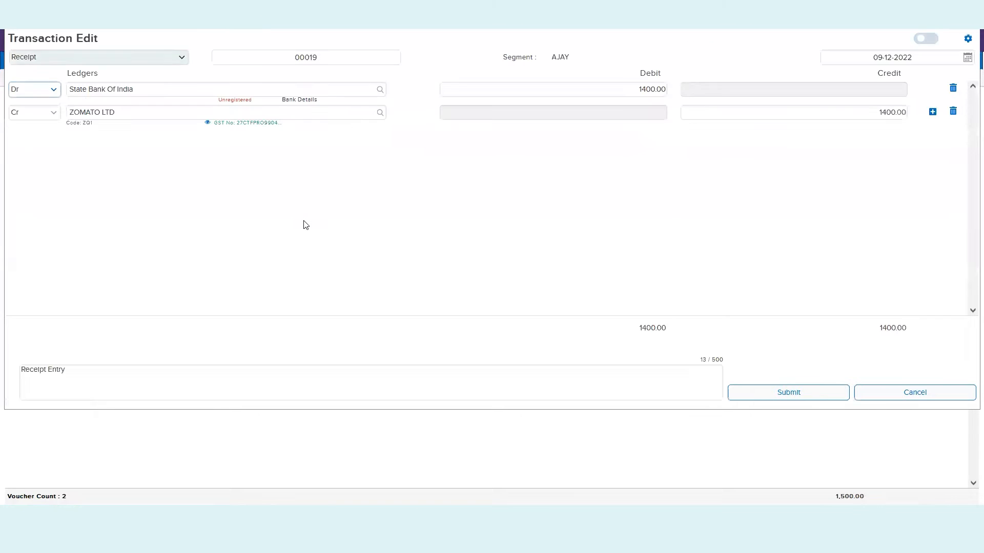
left_click(230, 93)
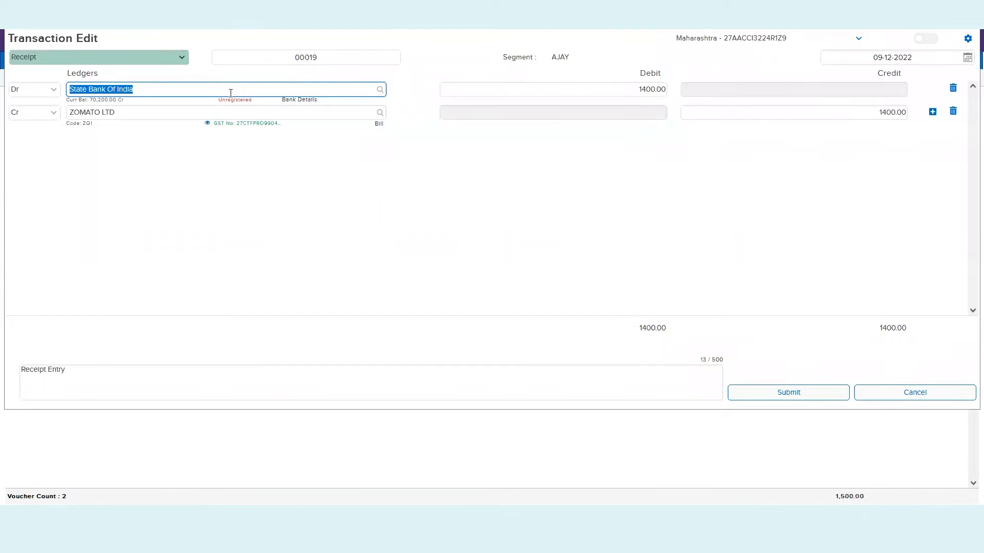
key("Escape")
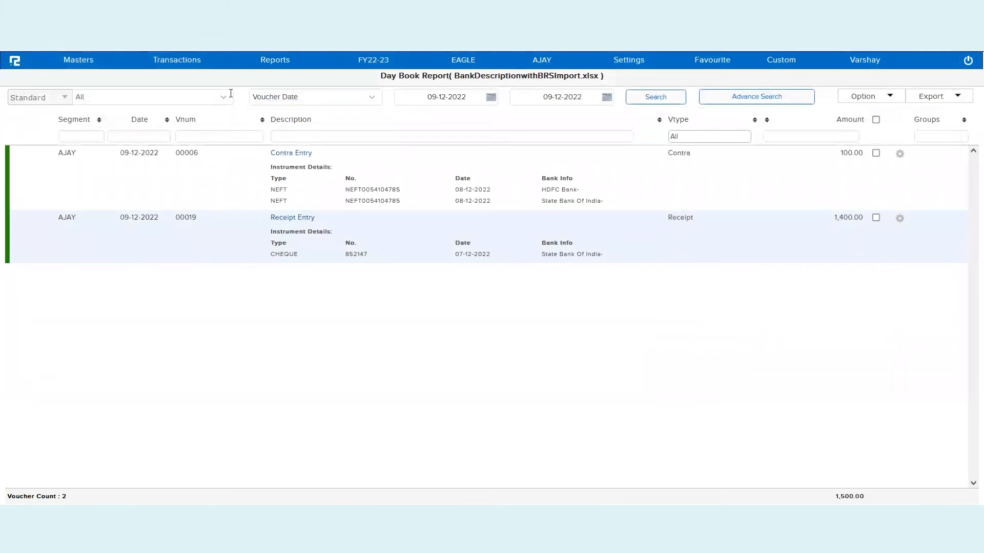
- Open the Bank Reconciliation daily report in a separate browser tab
left_click(279, 70)
left_click(282, 84)
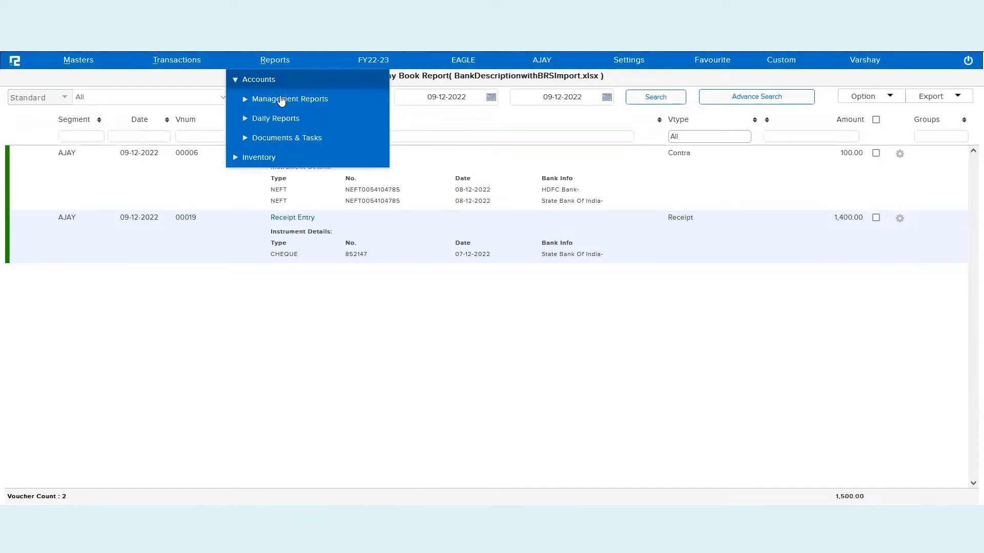
left_click(277, 119)
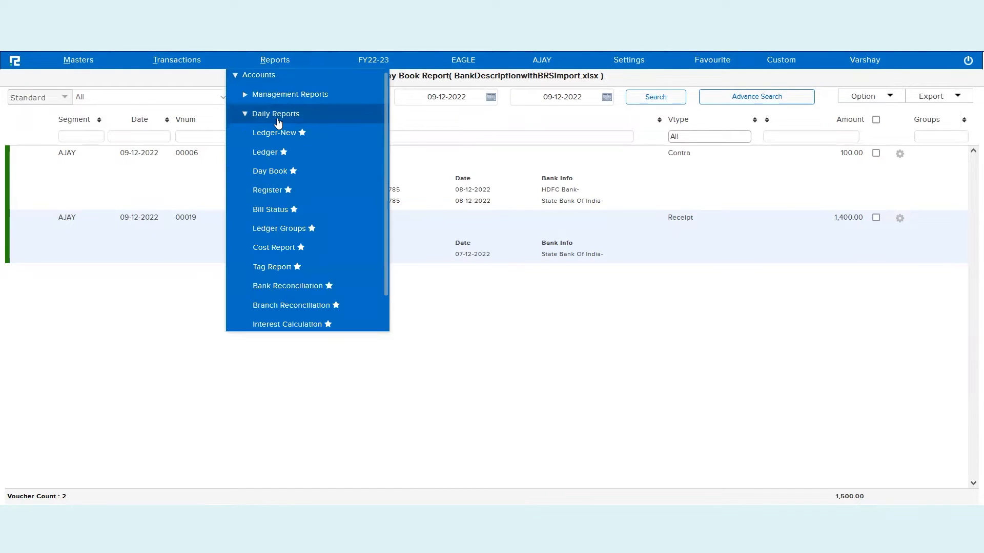
right_click(287, 290)
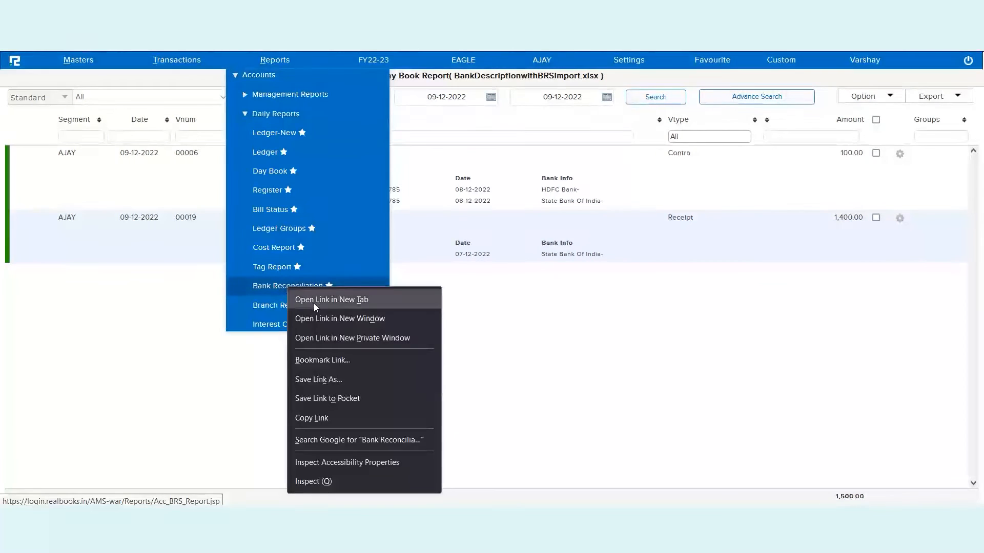
left_click(314, 303)
left_click(358, 12)
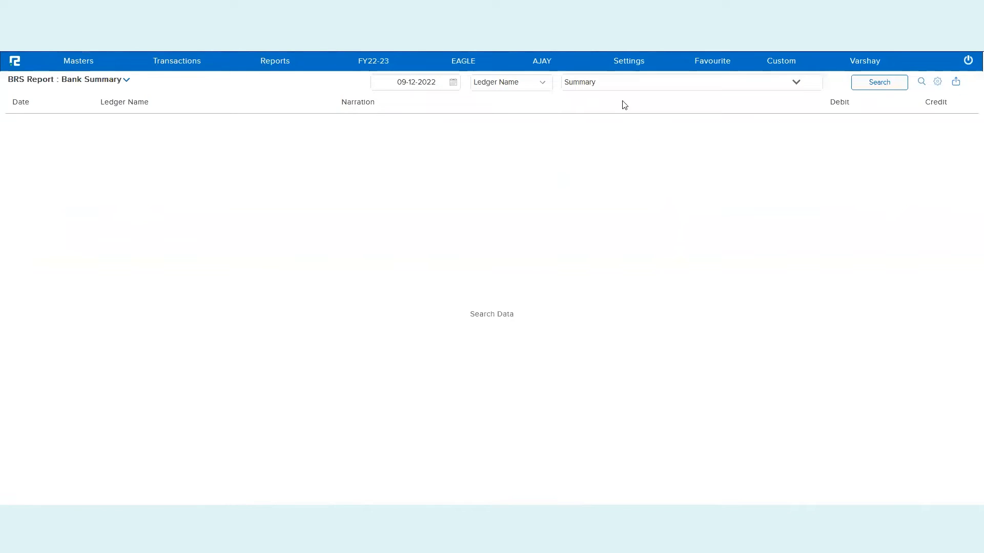
- Run the BRS bank summary report for the State Bank Of India ledger
left_click(634, 79)
type("state")
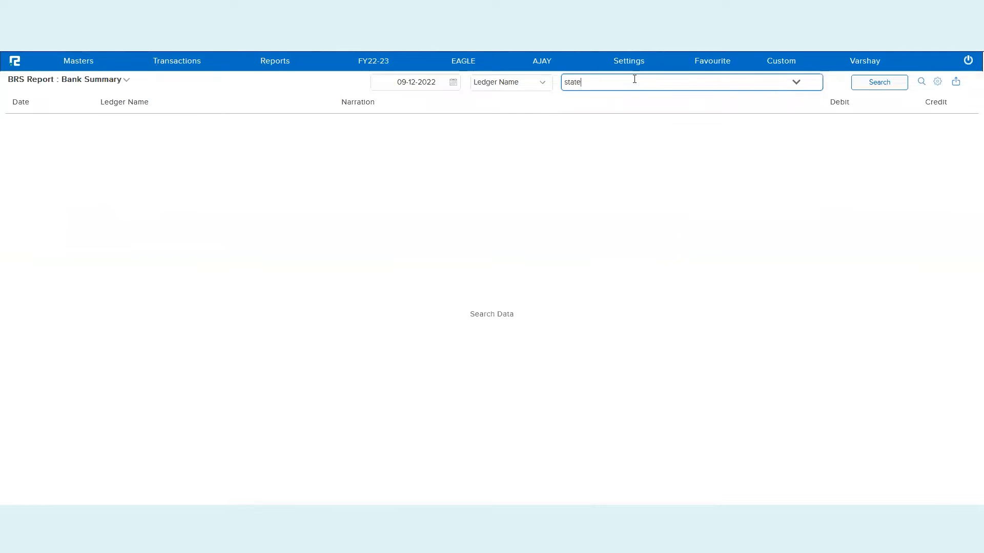
type(" bank")
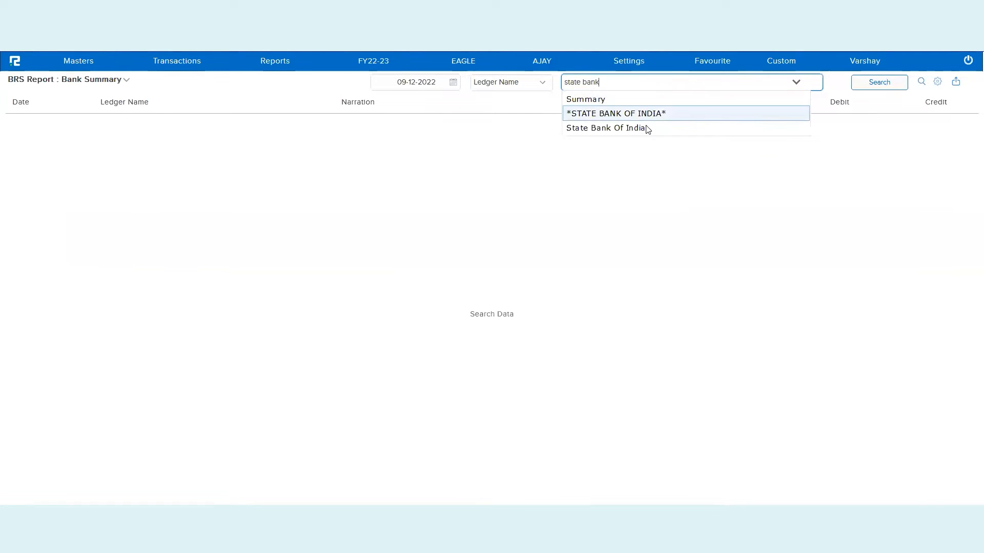
left_click(714, 128)
left_click(890, 85)
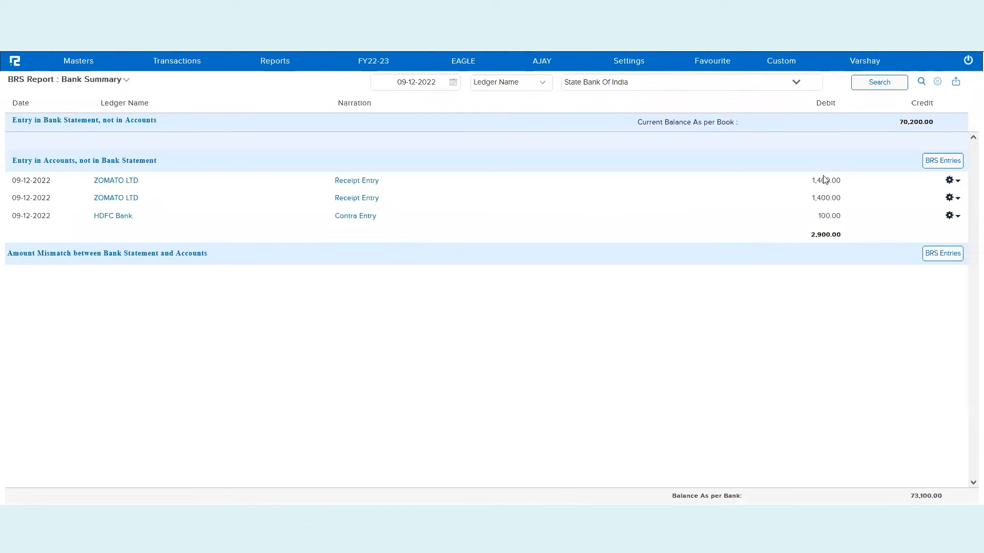
- Open the BRS entries of the unreconciled accounts section, show all entries and check the contra voucher's bank date
left_click(929, 165)
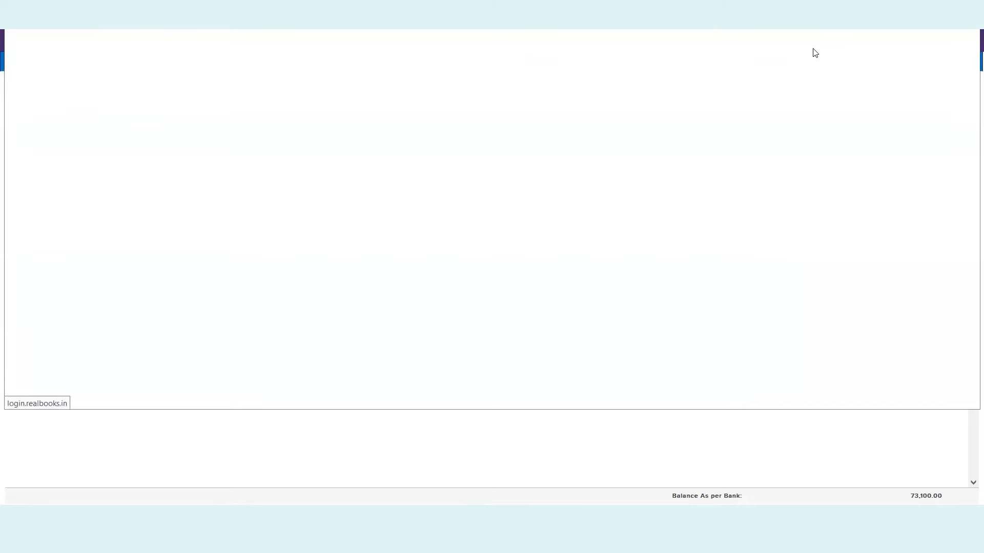
left_click(849, 57)
left_click(764, 71)
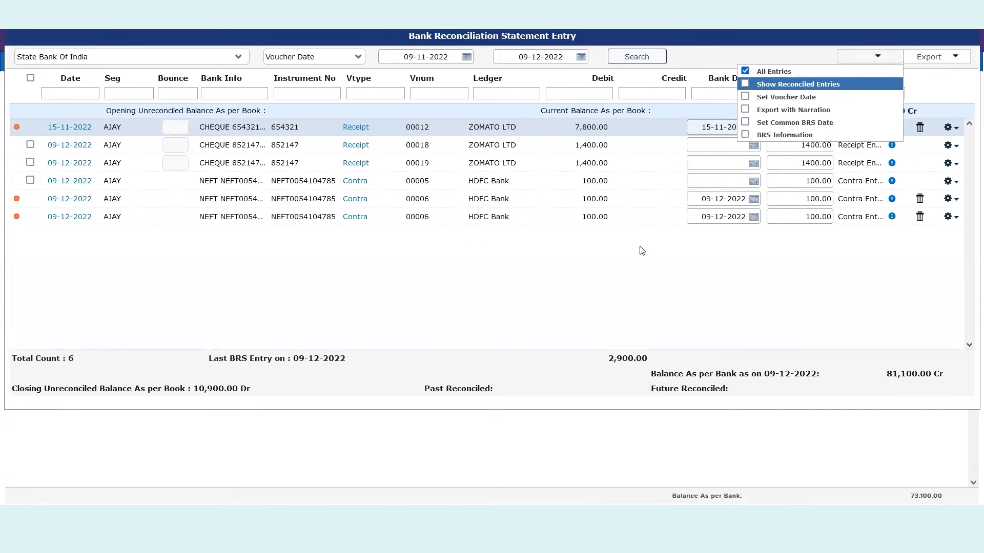
left_click(639, 244)
left_click(713, 220)
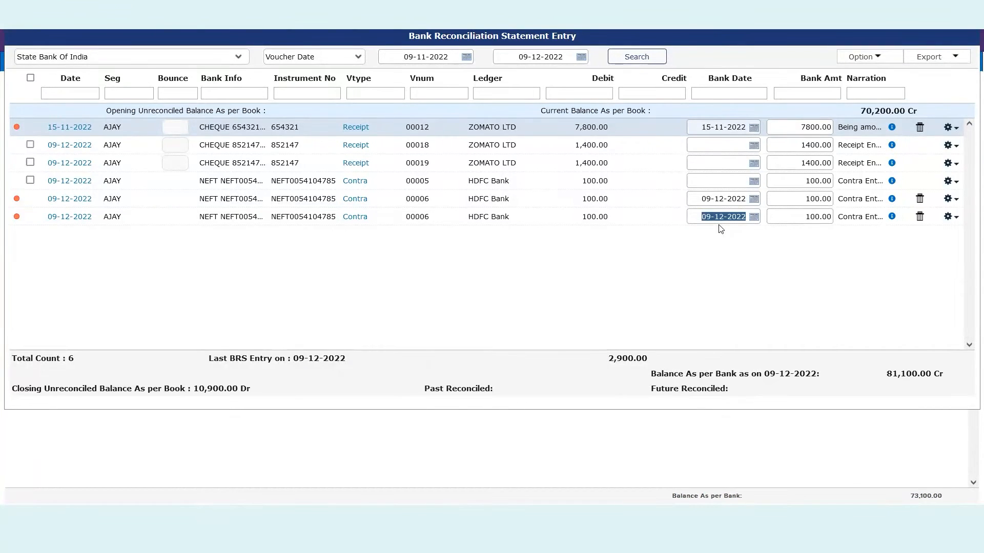
key("Escape")
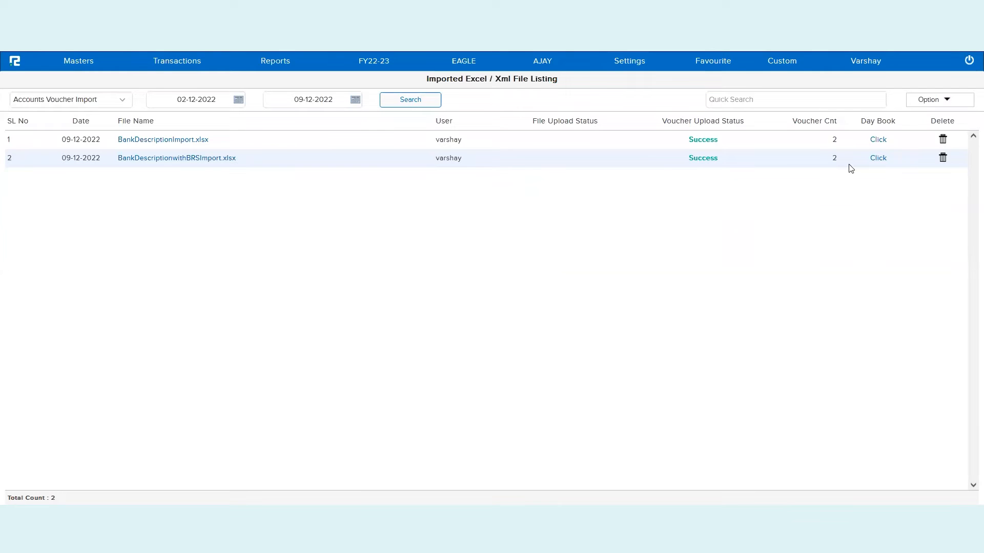
- Try to delete BankDescriptionwithBRSImport.xlsx from the imported file listing
left_click(943, 158)
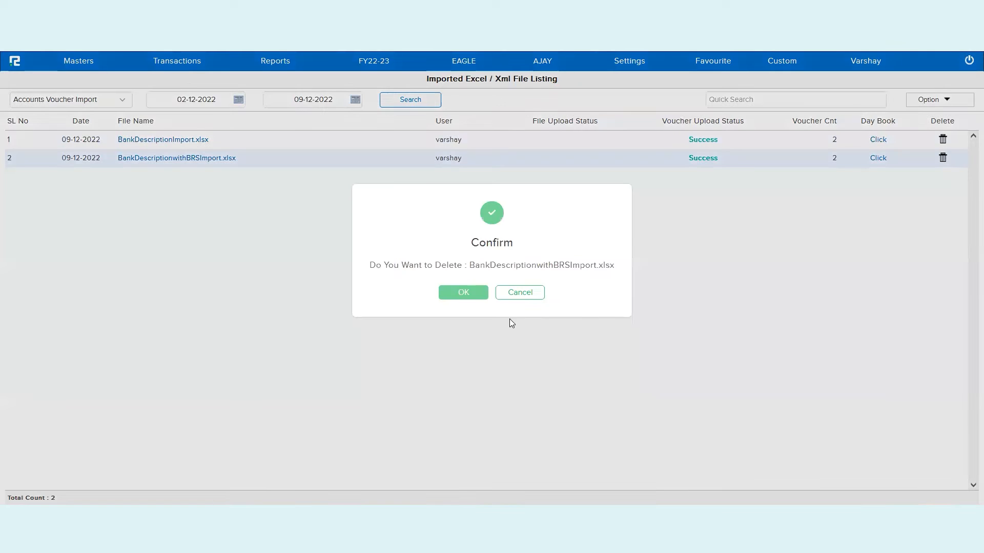
left_click(467, 300)
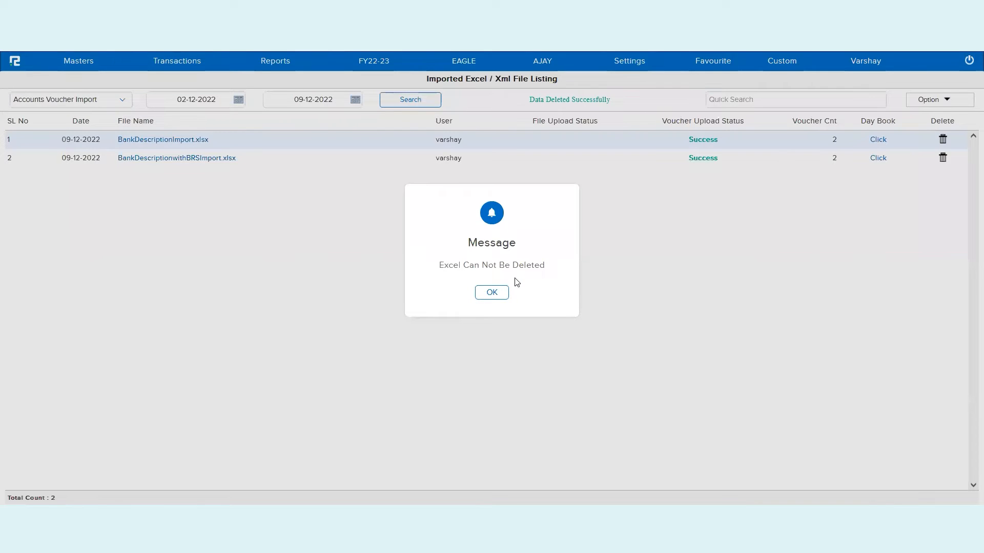
triple_click(526, 276)
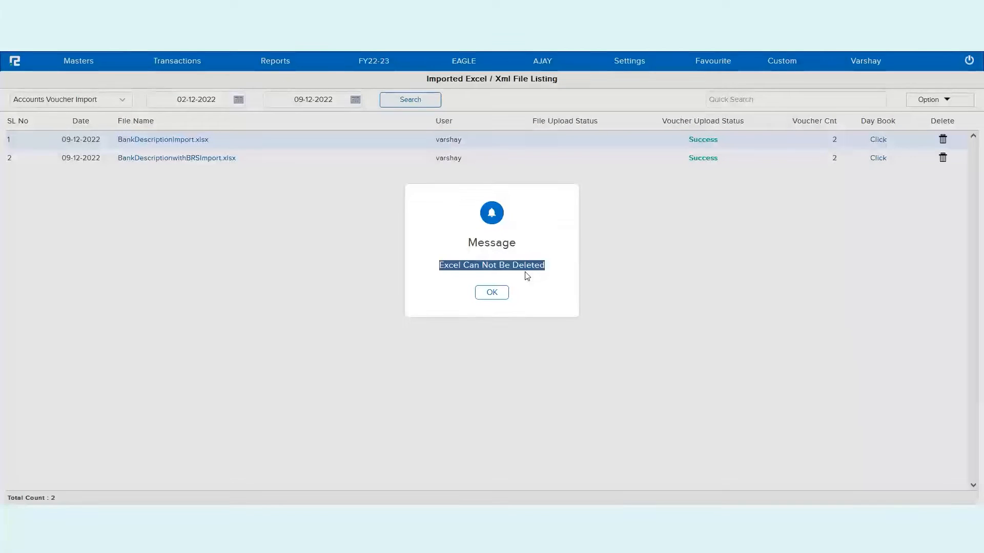
- Turn off Check Voucher Lock before Excel Delete in the Accounts import configuration
left_click(491, 293)
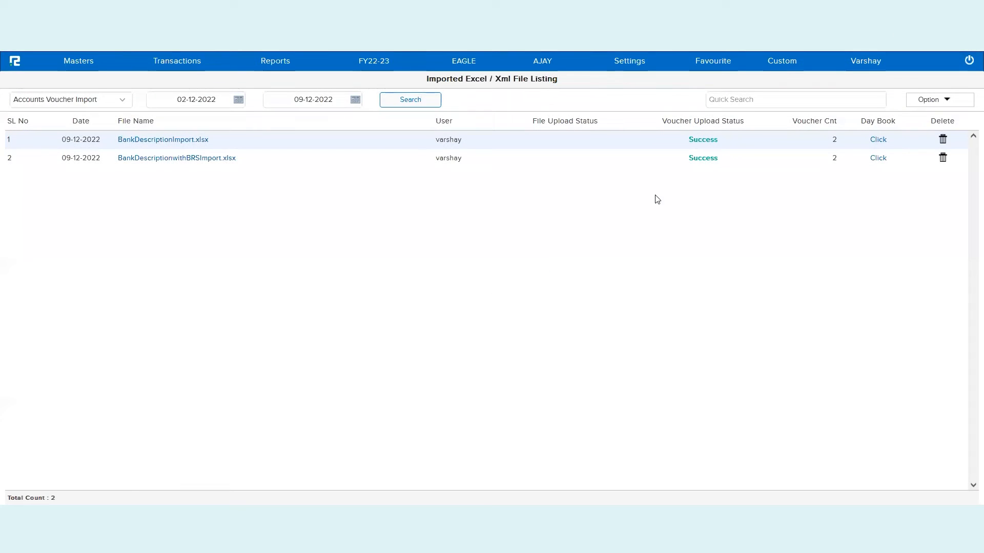
left_click(686, 165)
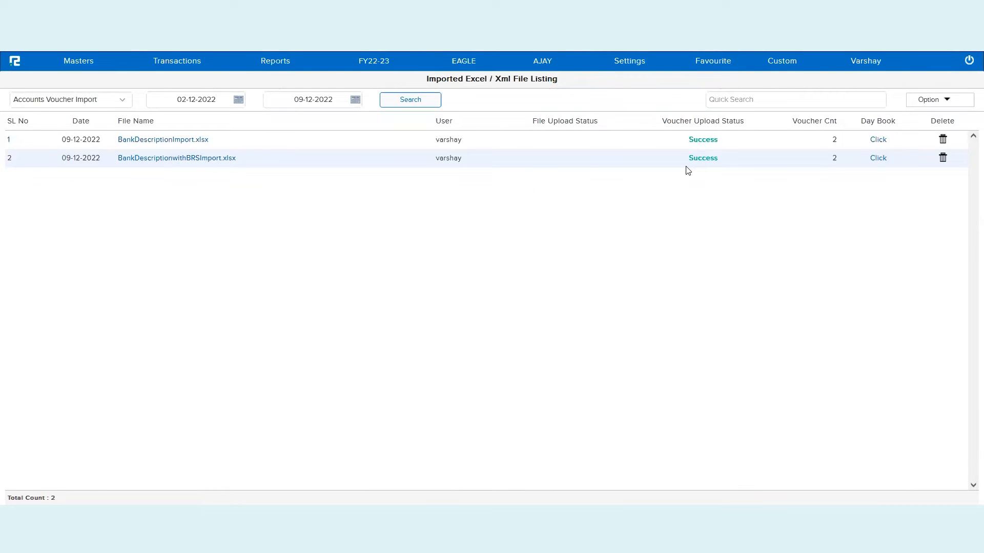
left_click(618, 63)
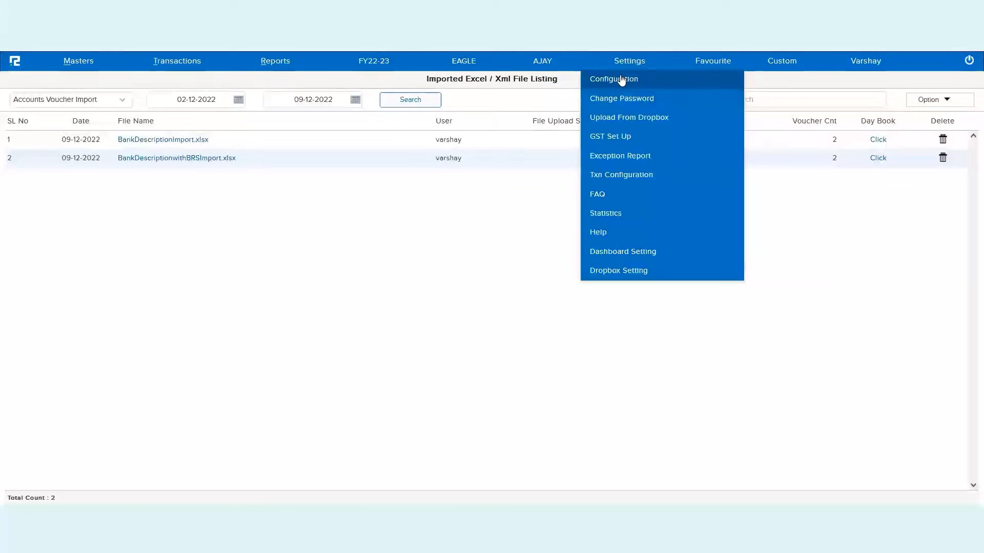
left_click(621, 83)
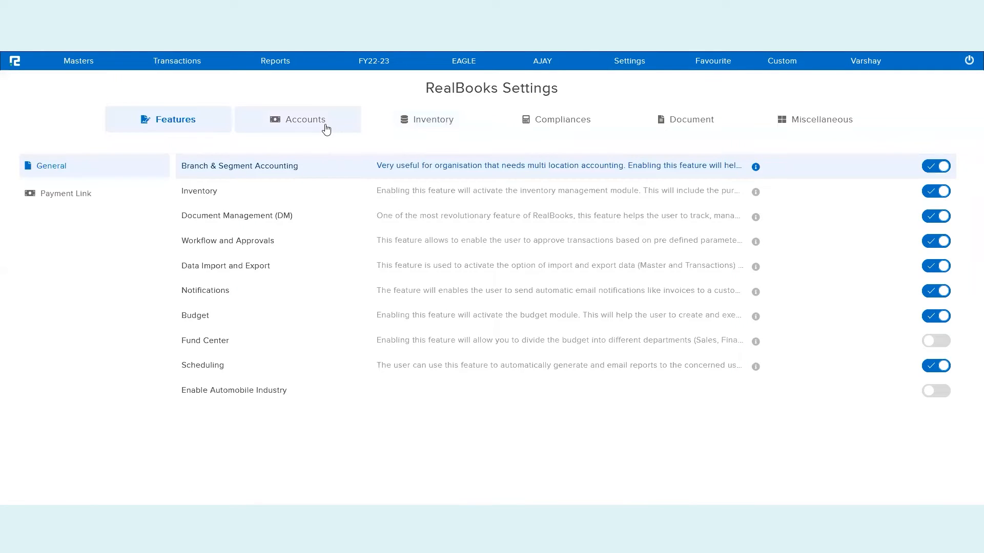
left_click(325, 128)
left_click(51, 307)
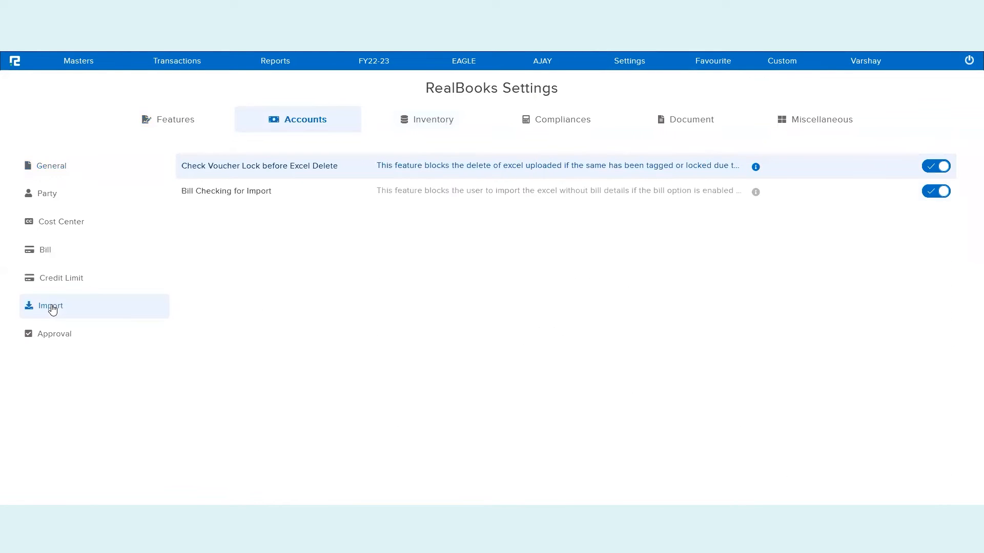
triple_click(317, 165)
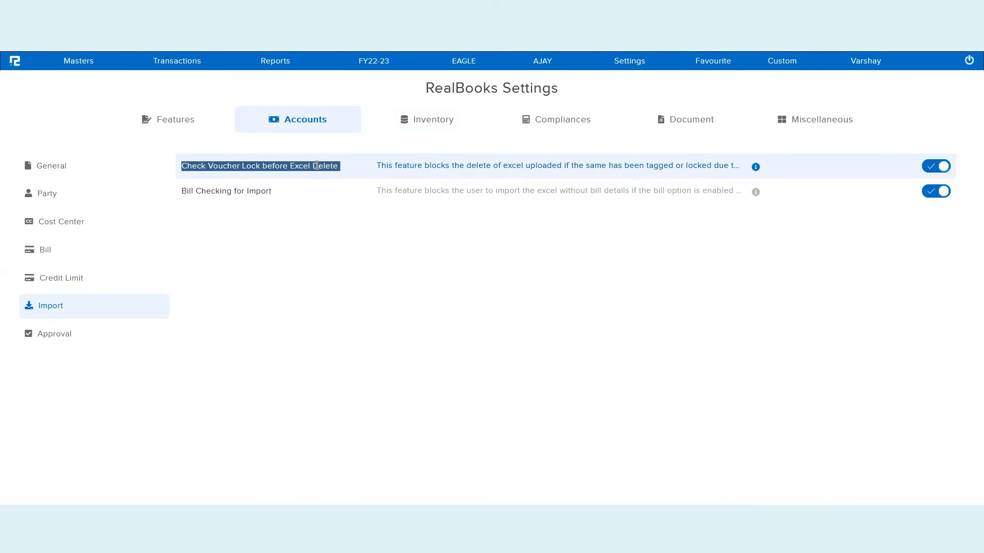
left_click(937, 167)
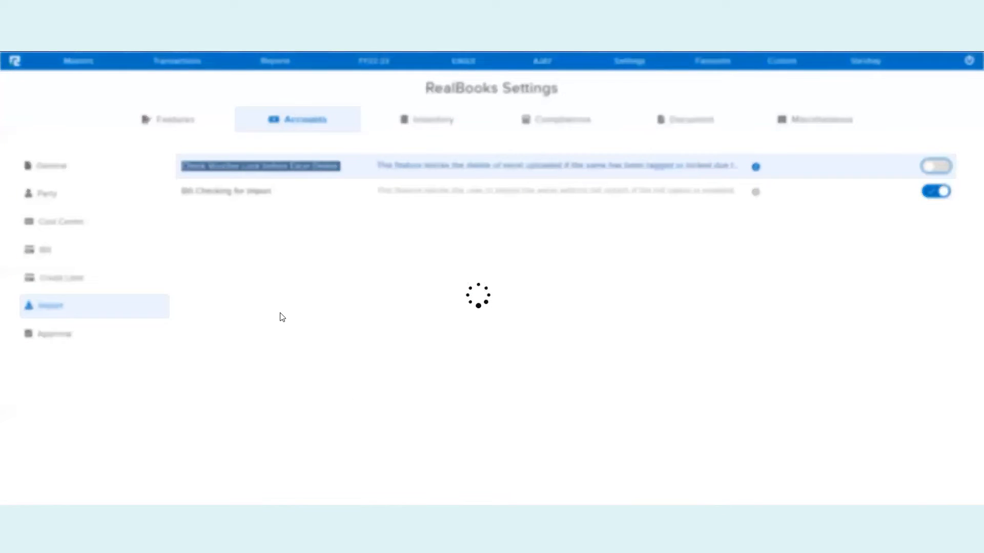
- Reopen the imported file listing, search the Accounts Voucher Import files and delete BankDescriptionwithBRSImport.xlsx
left_click(191, 65)
left_click(189, 117)
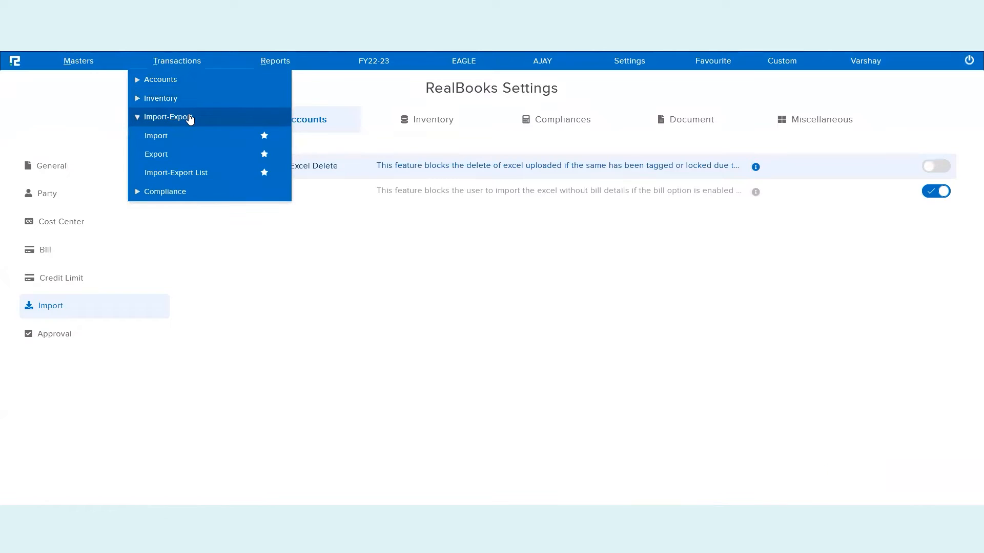
left_click(172, 175)
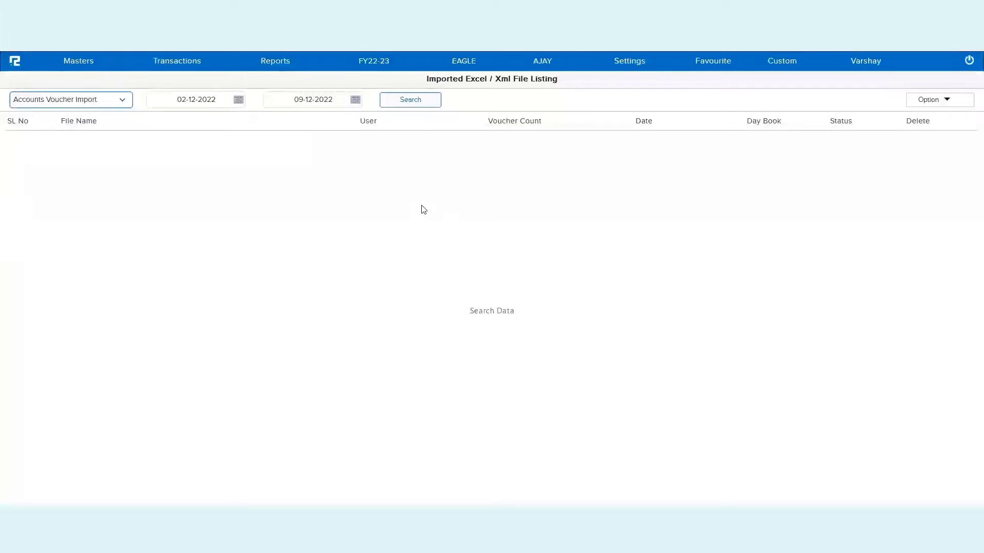
left_click(433, 105)
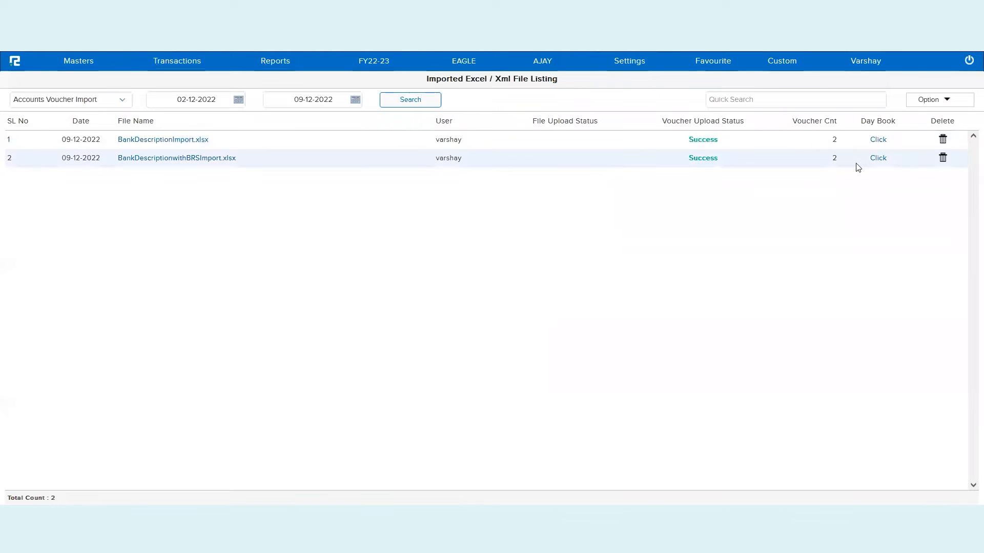
left_click(943, 159)
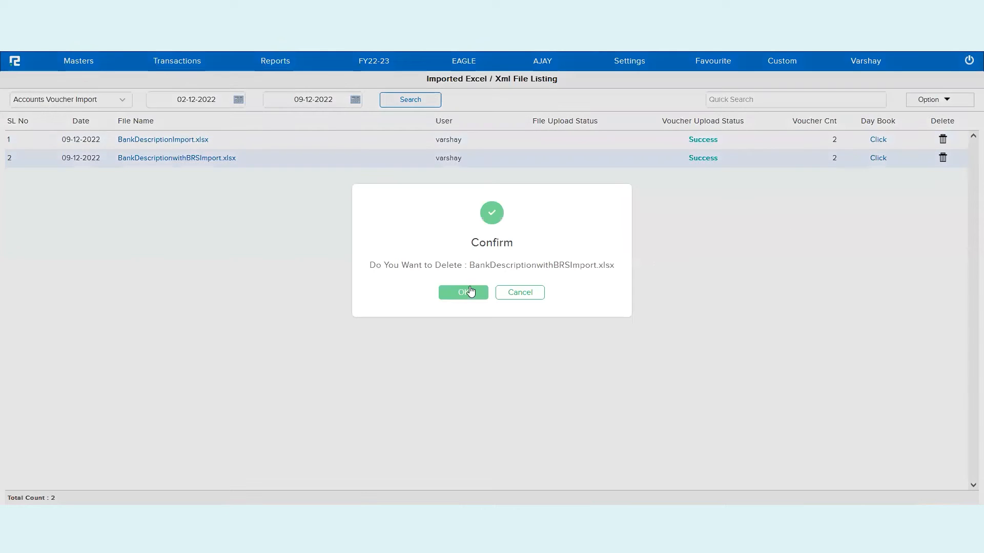
left_click(458, 294)
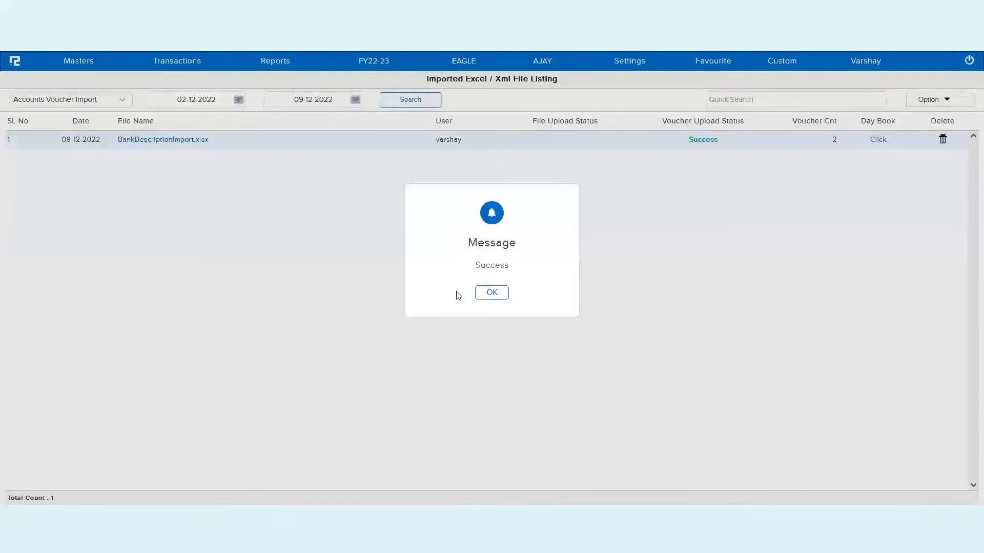
left_click(491, 295)
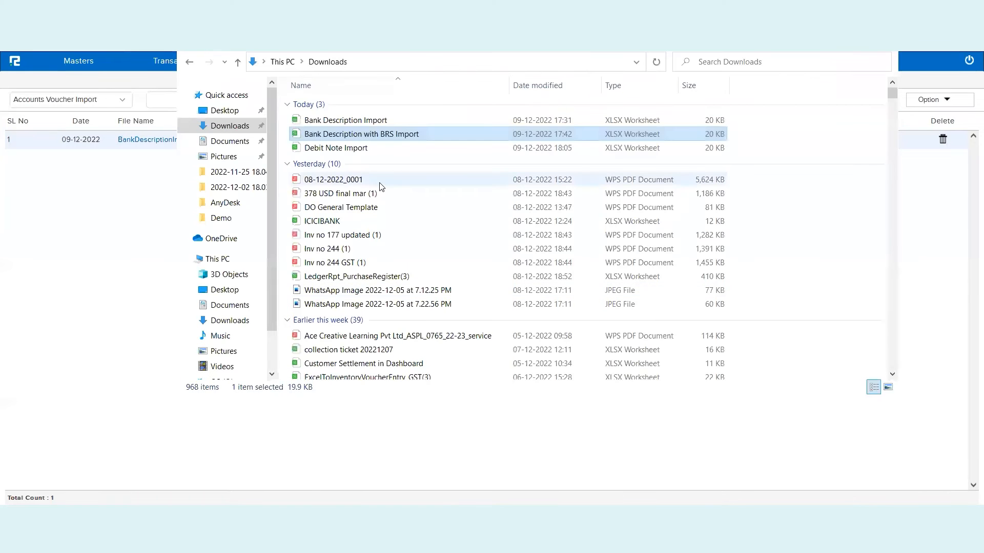
- Open the Debit Note Import workbook from Downloads at the first columns of the voucher sheet
left_click(361, 148)
double_click(360, 148)
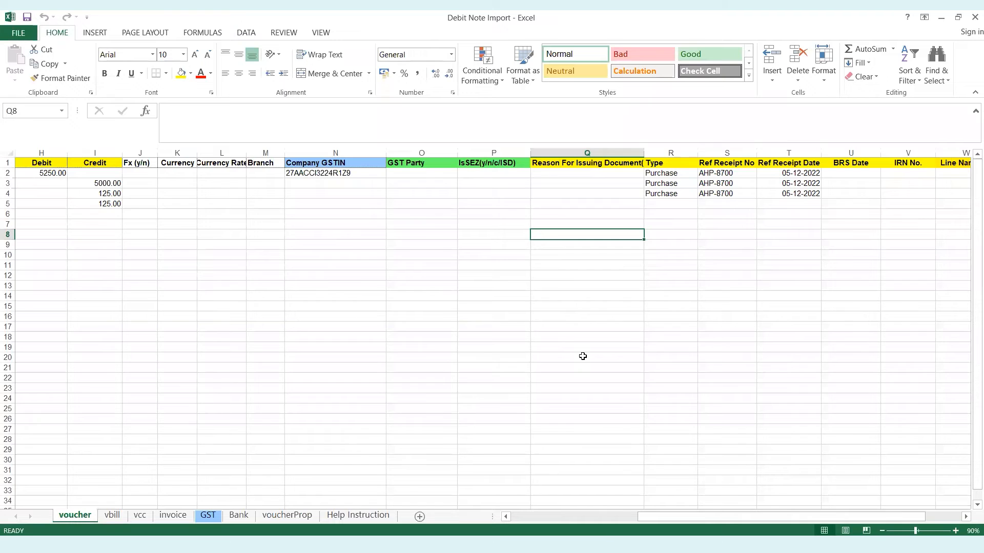
left_click(272, 303)
scroll(272, 302, "left", 5)
left_click(182, 225)
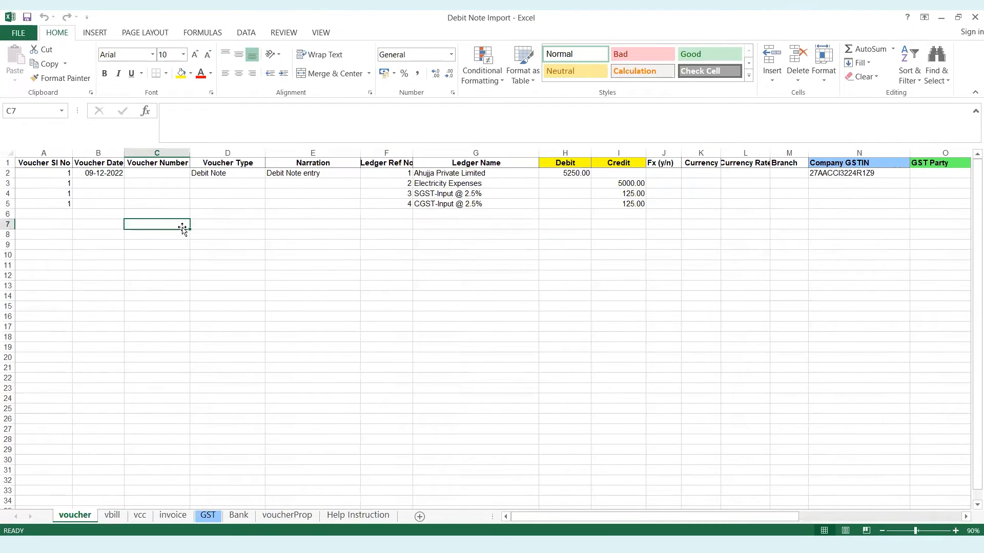
- Examine the voucher serial number, date, number, type, narration and ledger reference columns of the debit note entry
left_click(85, 186)
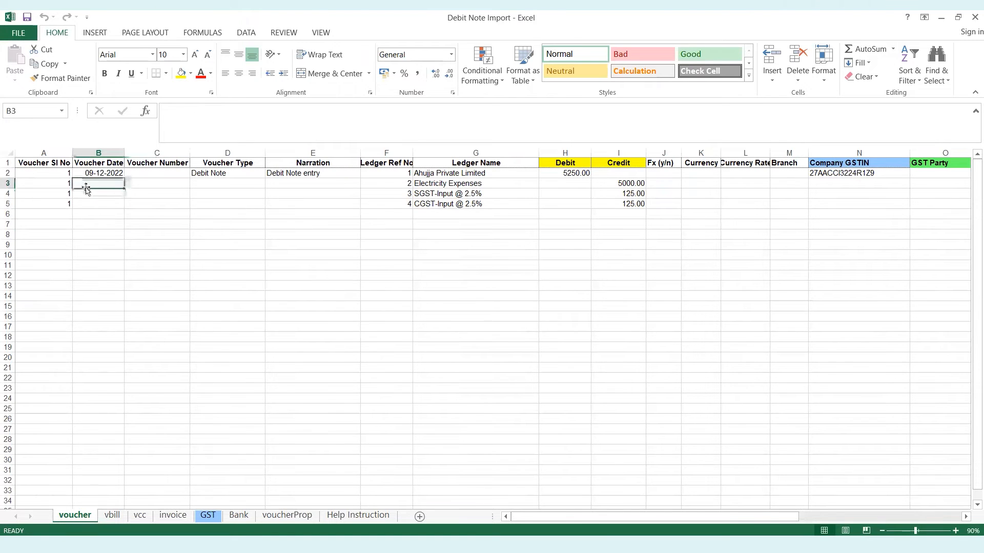
key("Up")
key("Left")
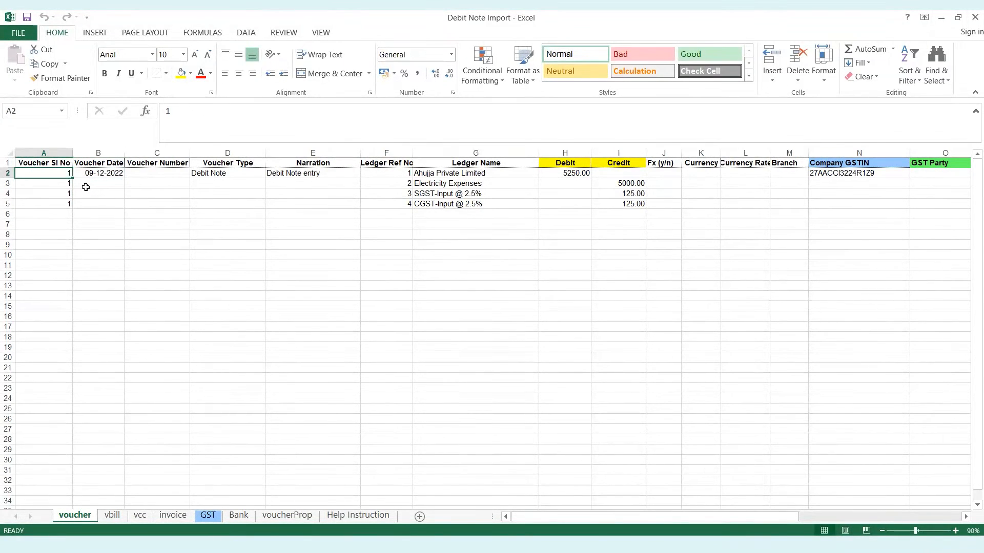
key("Down")
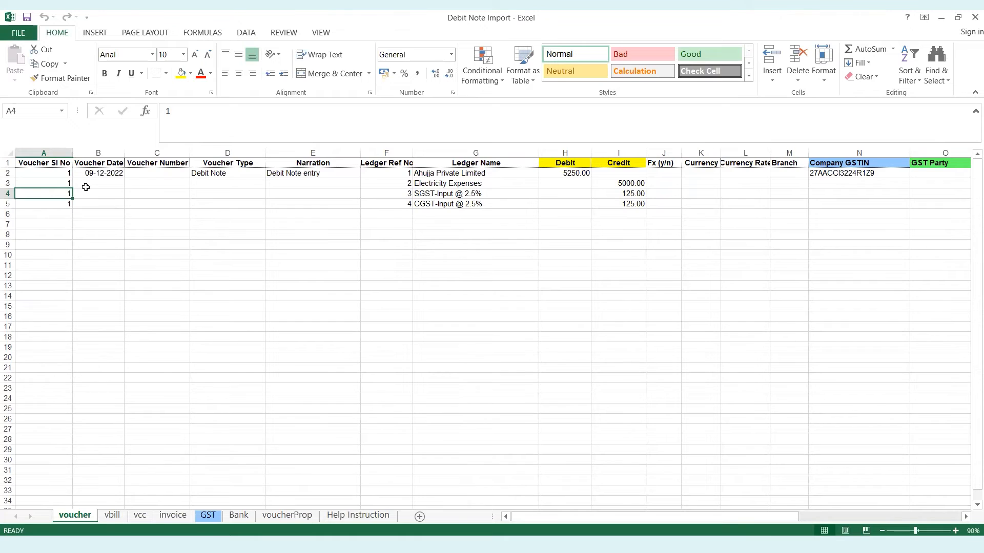
key("Down")
key("Up")
key("Up")
key("Right")
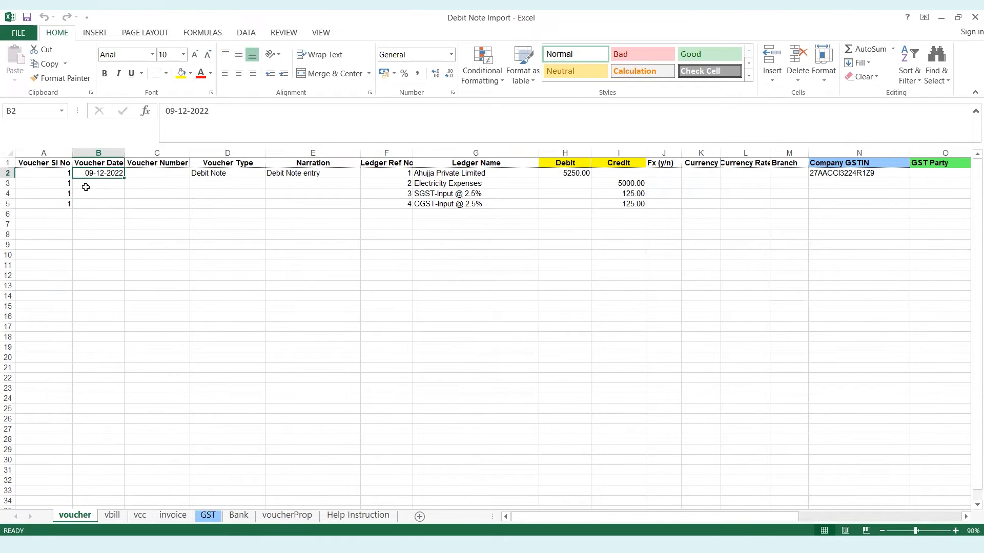
key("Right")
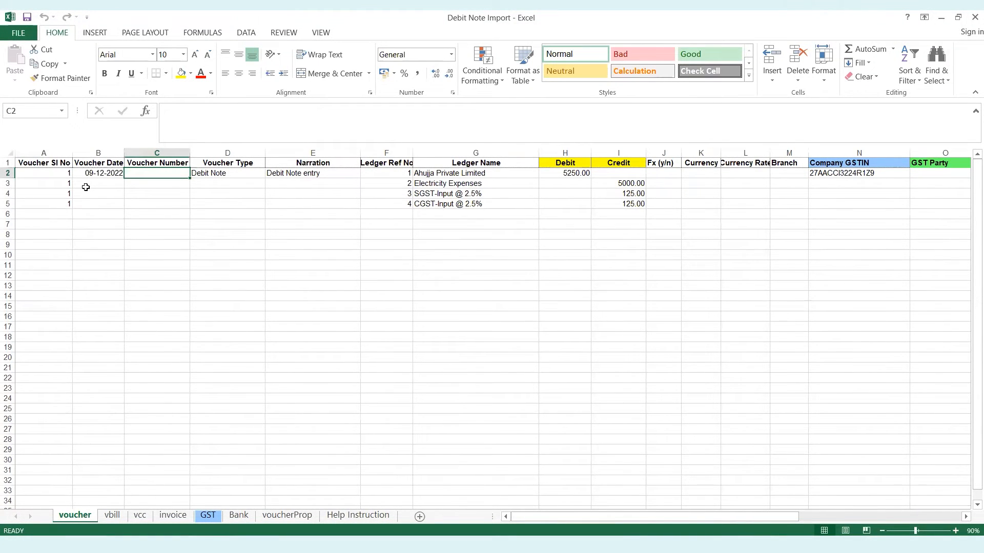
key("Right")
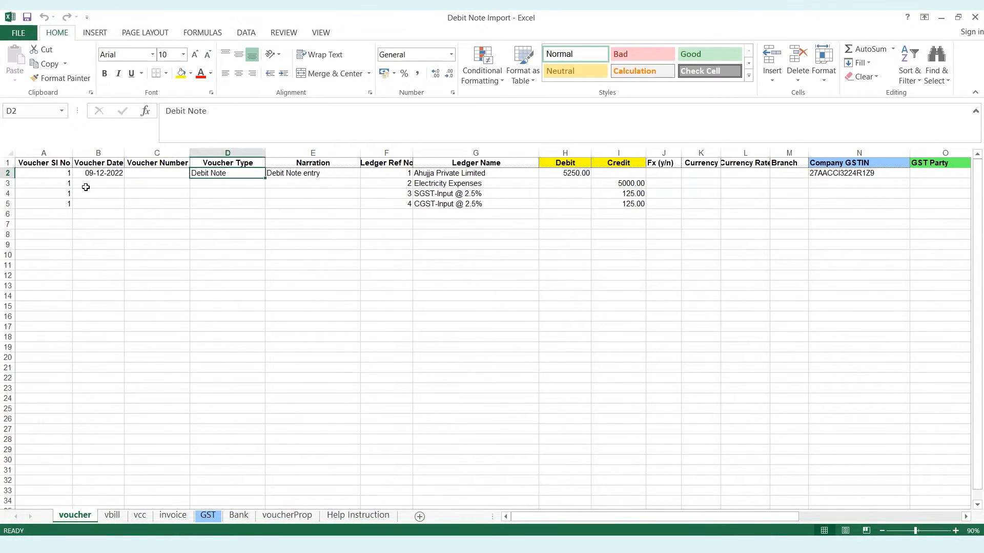
key("Right")
key("Right")
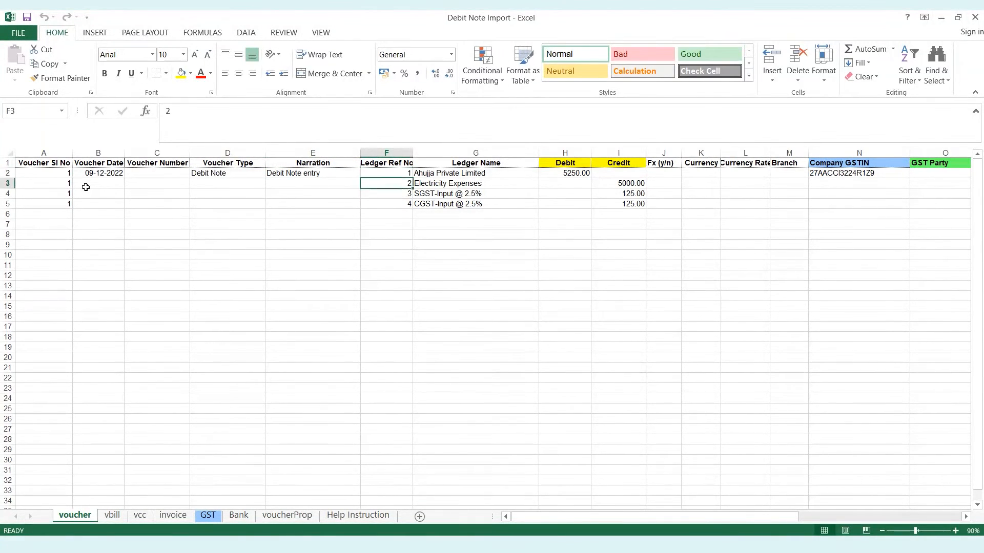
- Examine the ledger names of the debit note lines and compare their debit and credit amounts
key("Right")
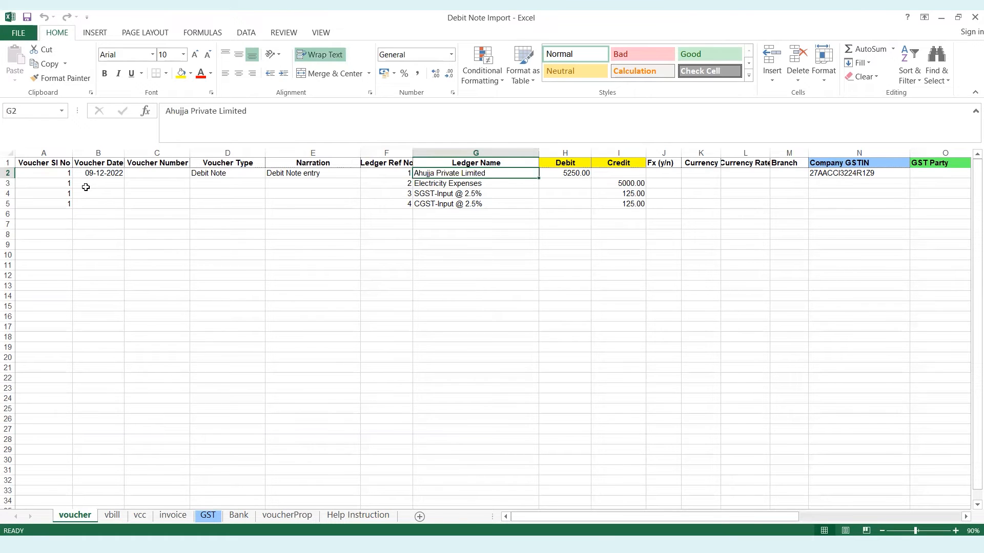
key("Down")
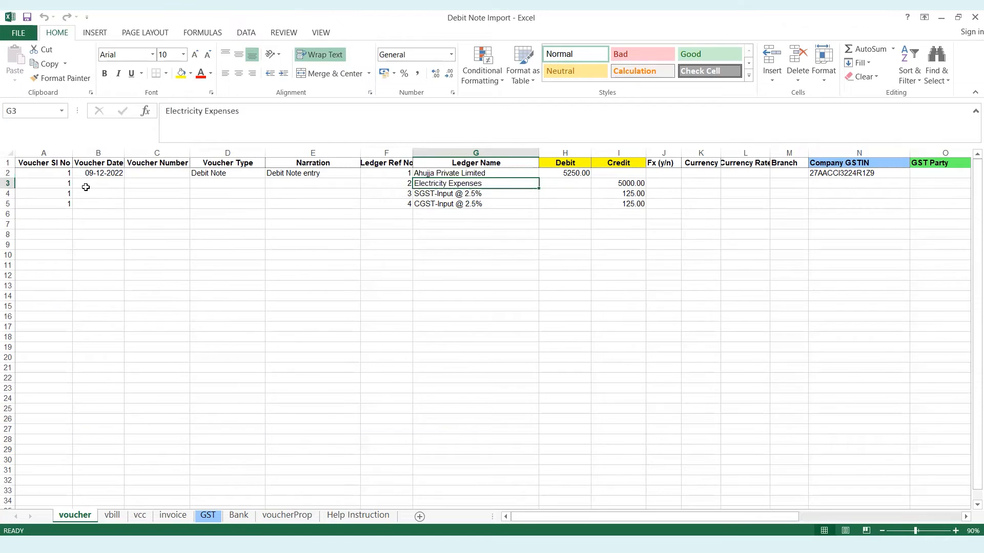
key("Down")
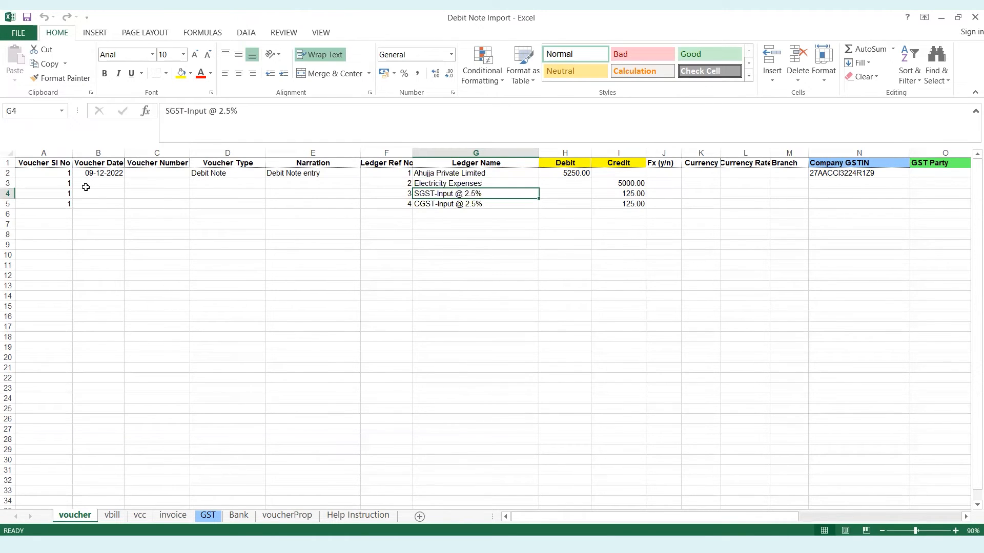
key("Down")
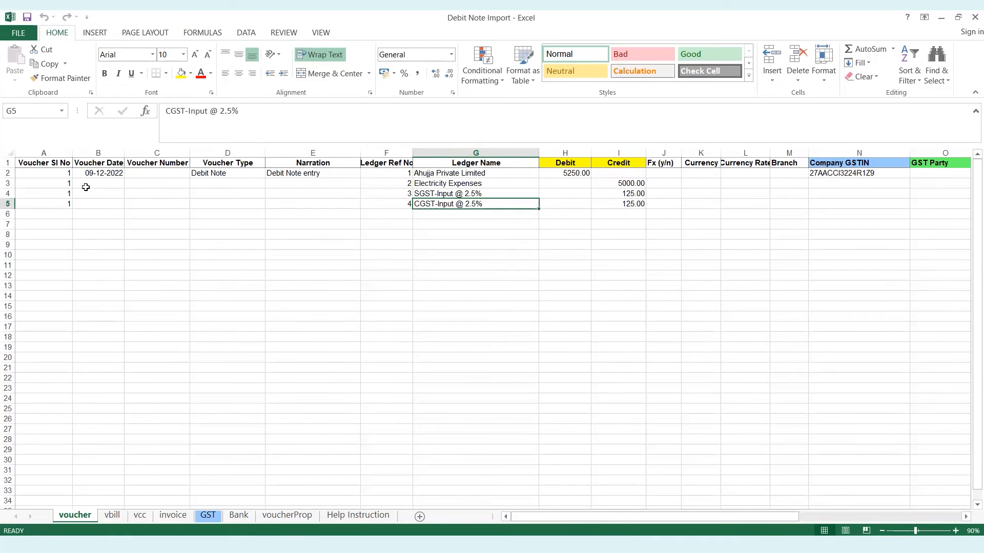
key("Right")
key("Right")
key("Up")
key("Up")
key("Up")
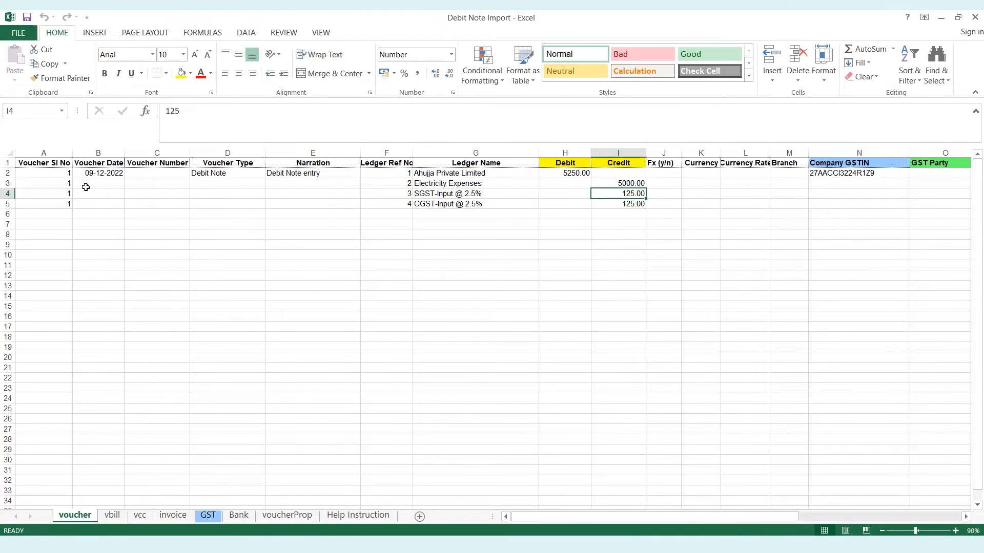
key("Left")
key("Down")
key("Down")
key("Right")
key("Up")
key("Down")
key("Down")
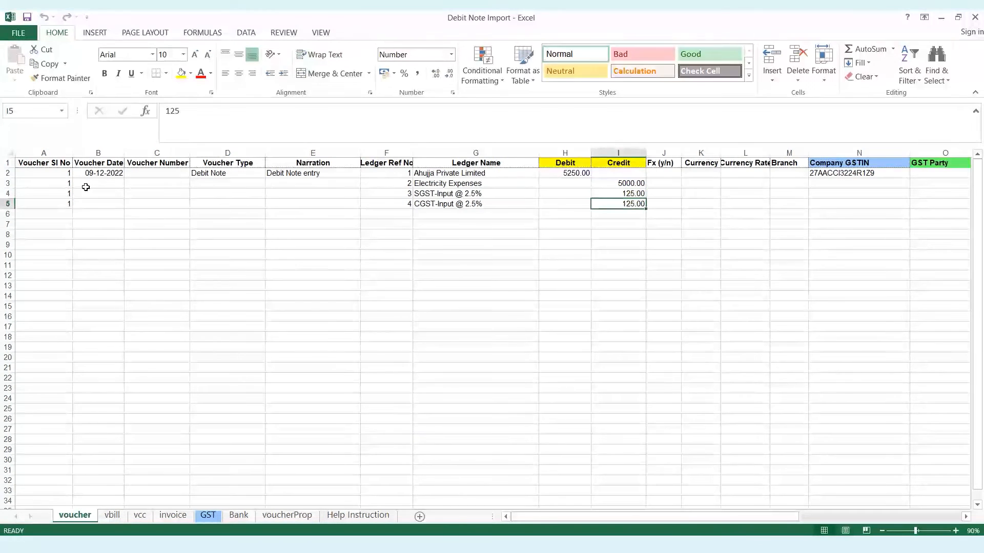
key("shift+Up")
key("shift+Up")
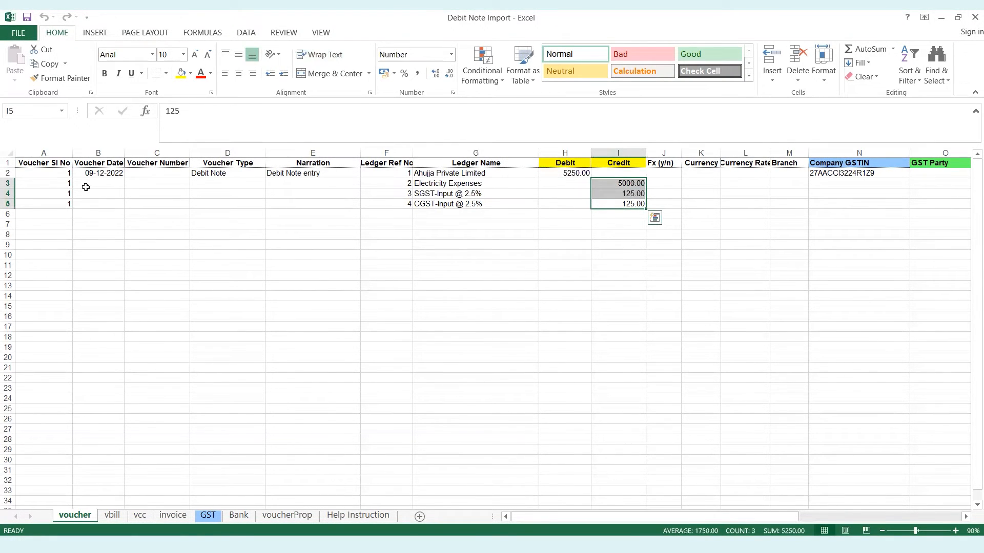
- Check the currency, branch and Company GSTIN columns of the debit note entry
key("Right")
key("Right")
key("Right")
key("Right")
key("Right")
key("Right")
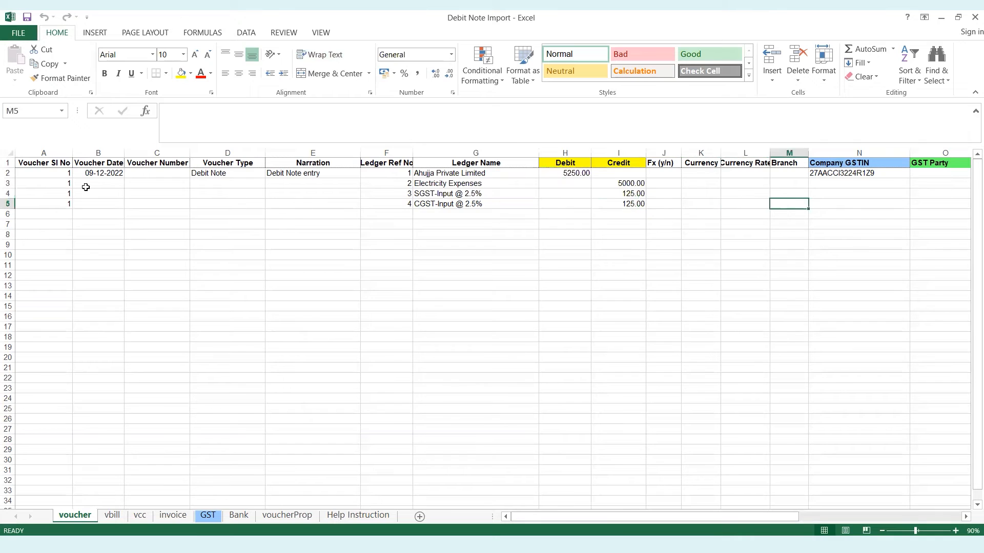
key("Left")
key("Left")
key("Up")
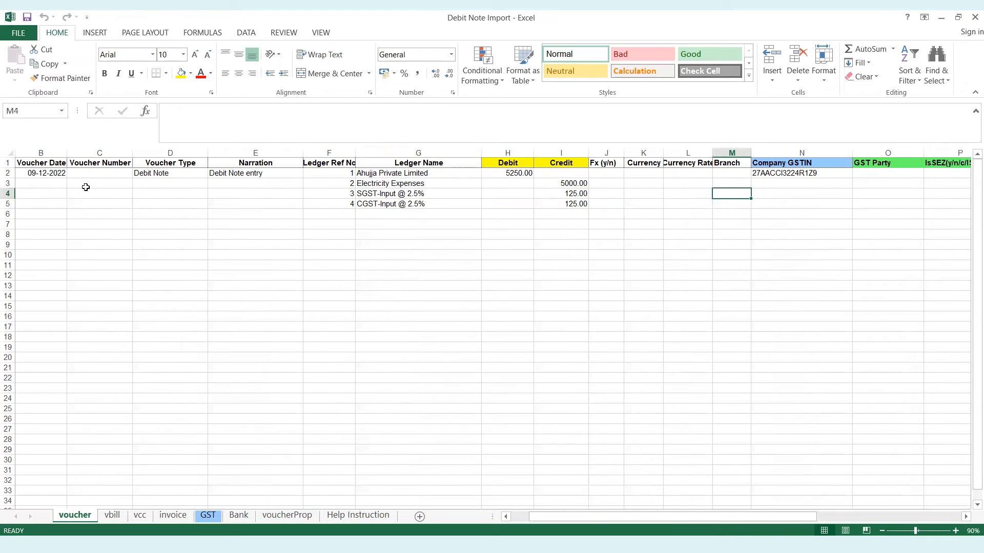
key("Up")
key("Up")
key("Right")
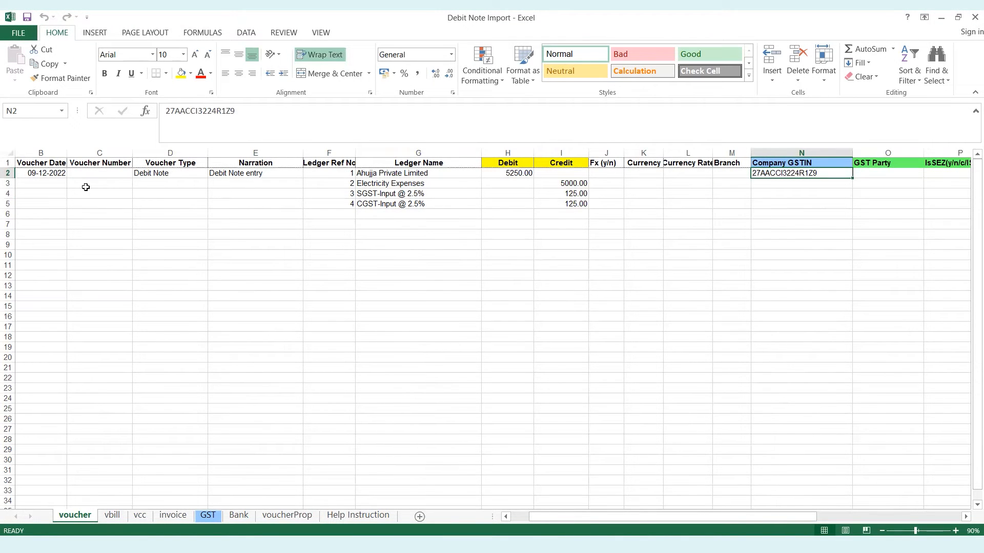
- Check the debit note's document type, reference receipt number and reference receipt date columns
key("Right")
key("Right")
key("Right")
key("Right")
key("Right")
key("Right")
key("Right")
key("Right")
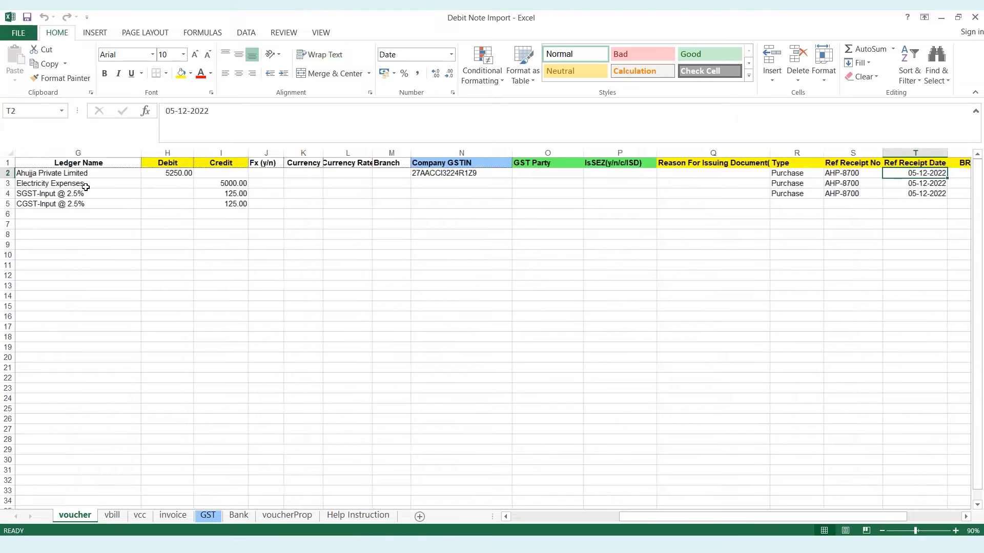
key("Left")
key("Left")
key("Left")
key("Left")
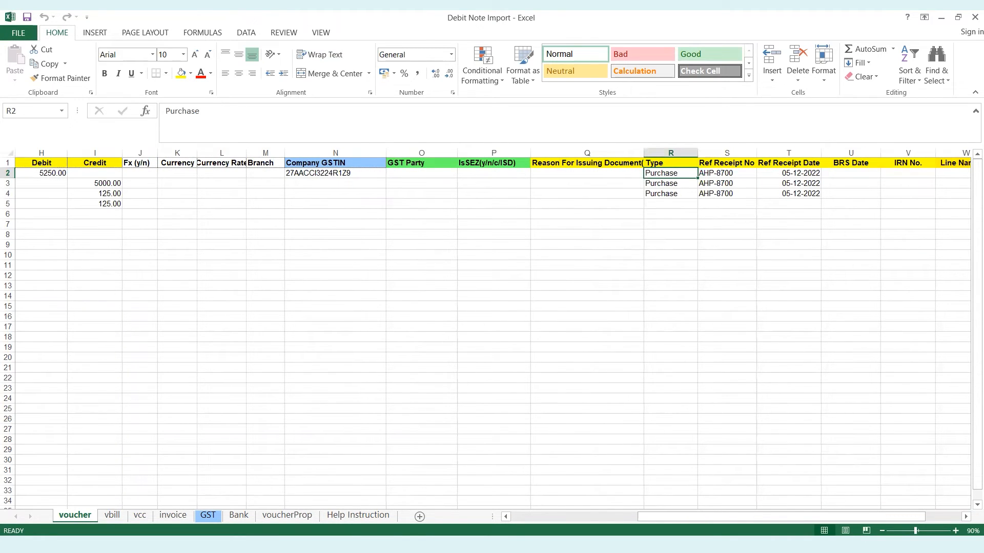
- Switch to the Accounts Excel Import presentation and view slide 10 about the reference details as a slide show
key("alt+Tab")
scroll(55, 409, "down", 6)
scroll(55, 409, "up", 1)
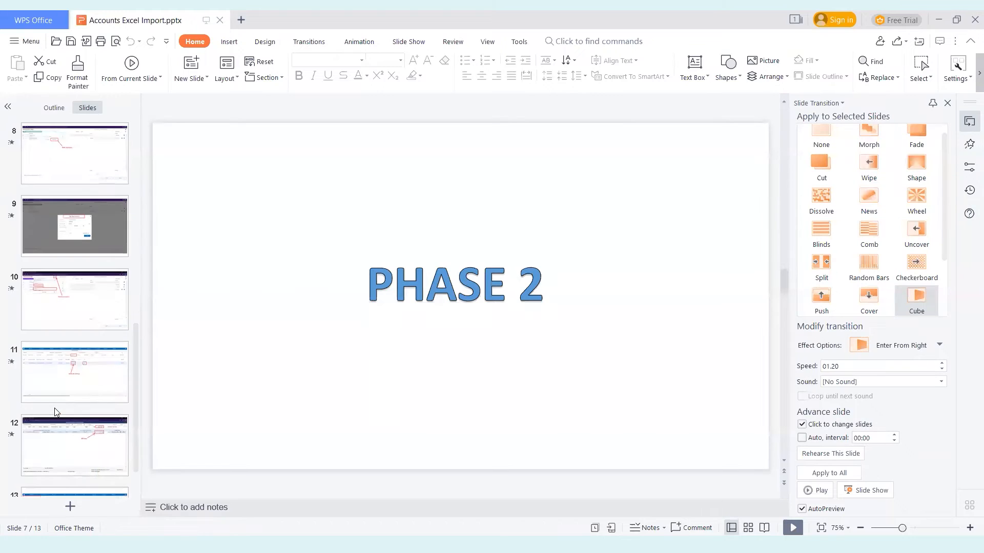
left_click(73, 297)
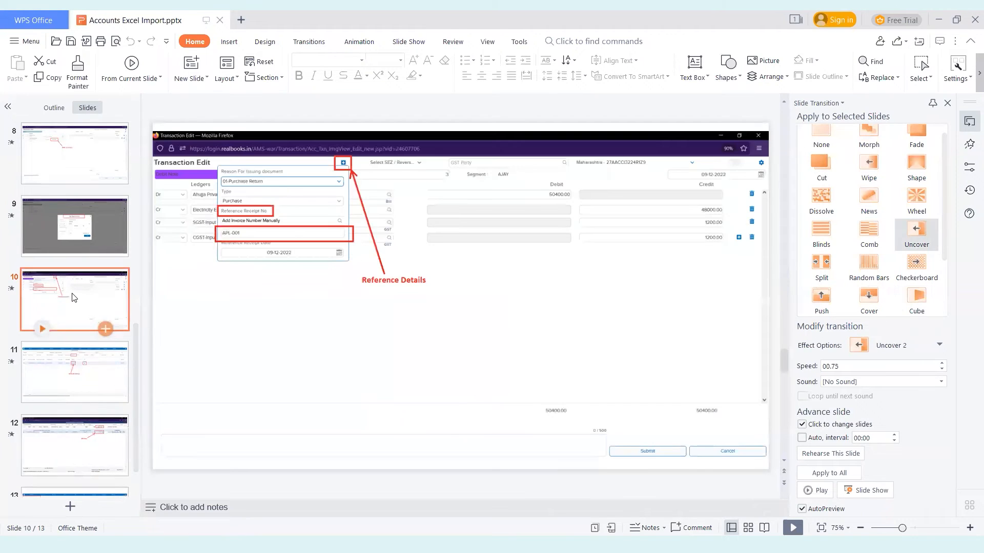
left_click(43, 328)
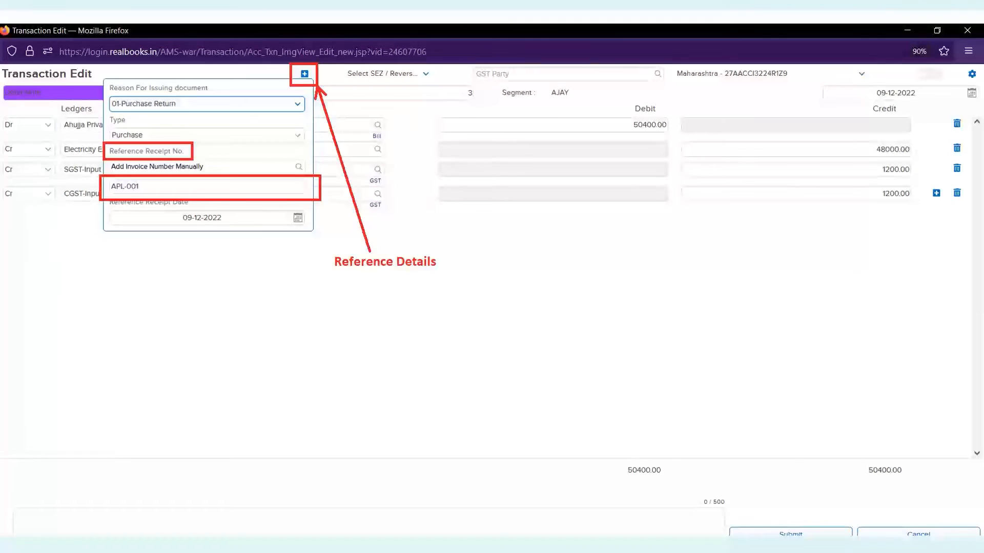
key("Escape")
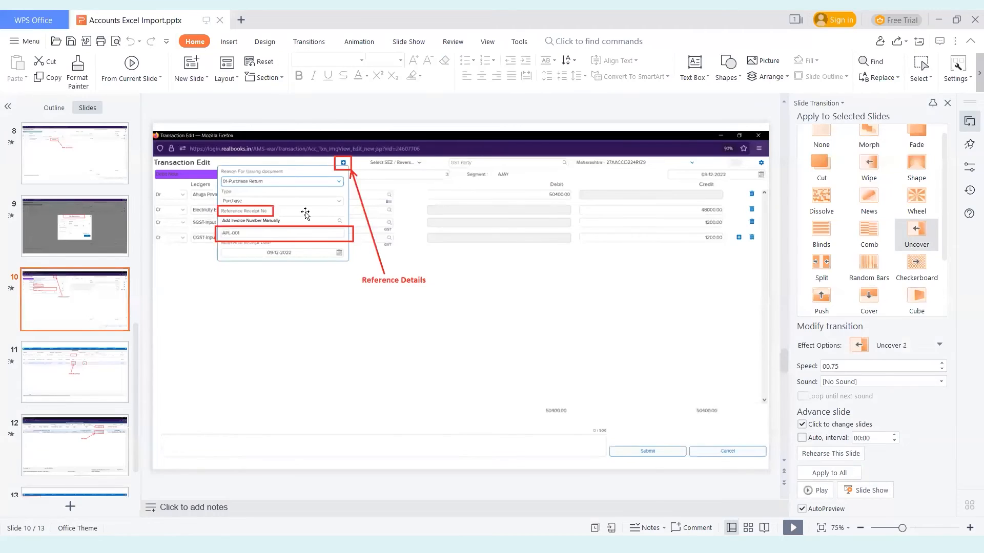
- Return to the Debit Note Import workbook and review its reason for issuing document, type, reference receipt number and reference receipt date columns
key("alt+Tab")
left_click(564, 164)
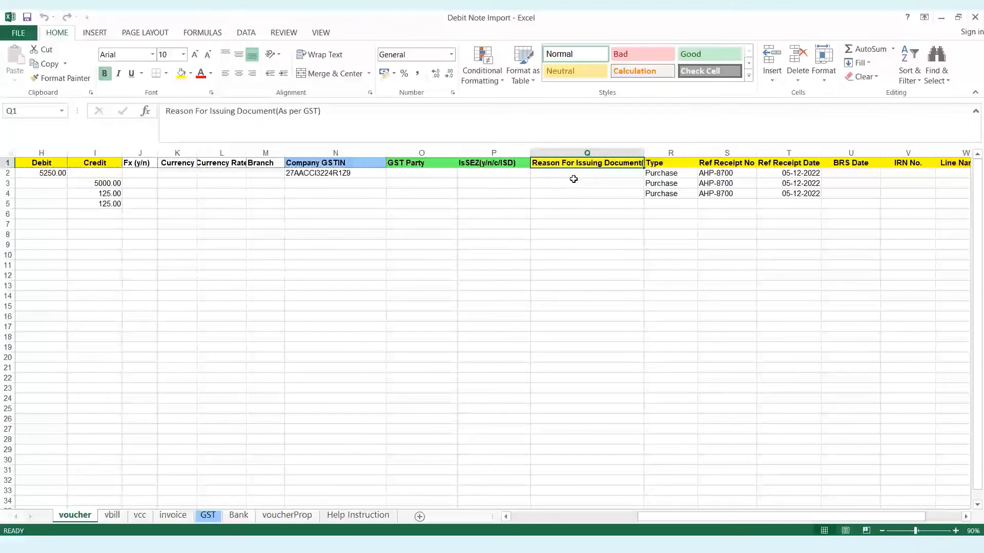
key("Down")
key("Down")
key("Down")
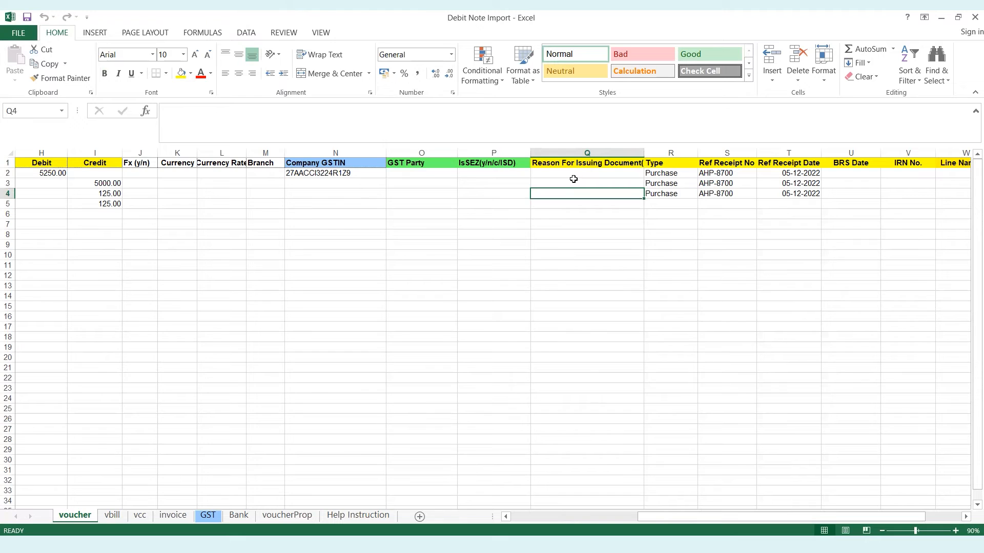
key("Up")
key("Right")
key("Up")
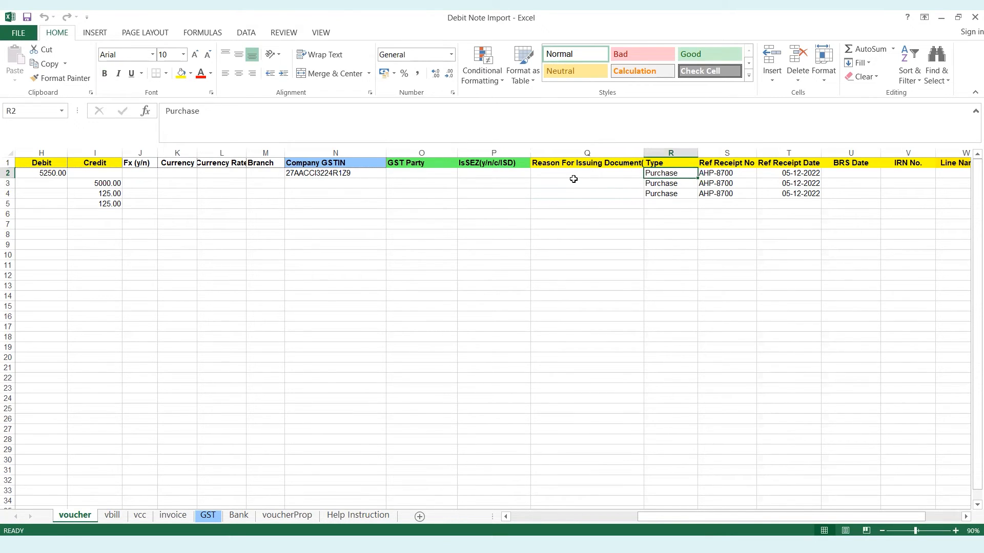
key("Right")
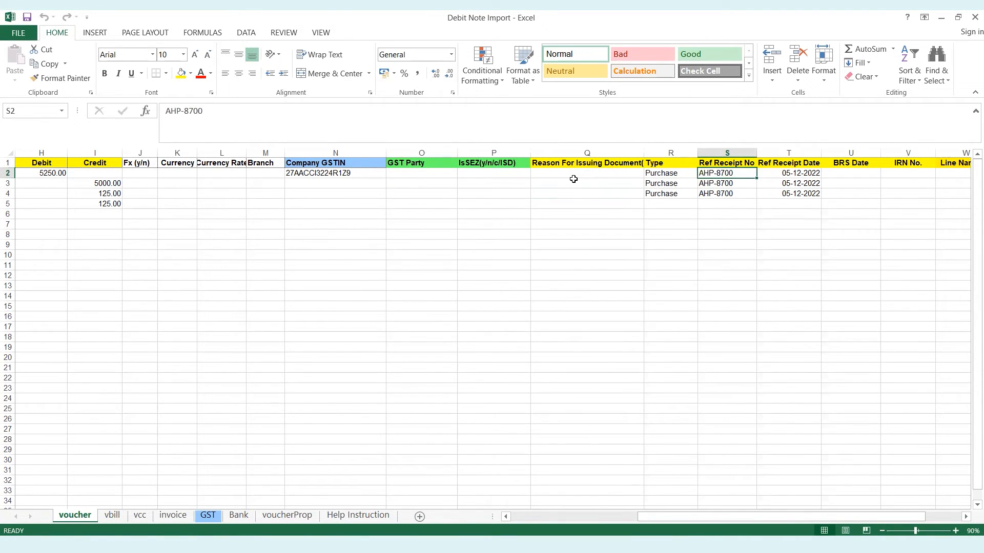
key("Right")
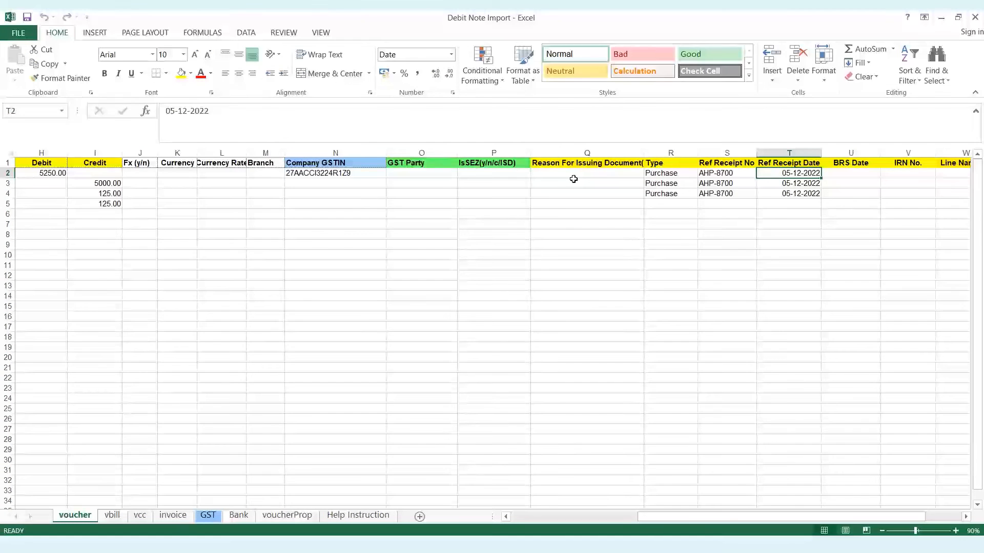
- Check the party ledger on the voucher sheet and its bill details on the vbill sheet
key("Right")
key("Right")
key("Right")
key("Right")
key("Left")
key("Left")
key("Left")
key("Left")
key("Left")
key("Left")
key("Left")
key("Left")
key("Left")
key("Left")
key("Left")
key("Left")
key("Left")
key("Left")
key("Left")
key("Left")
key("Left")
key("Left")
key("Left")
key("Left")
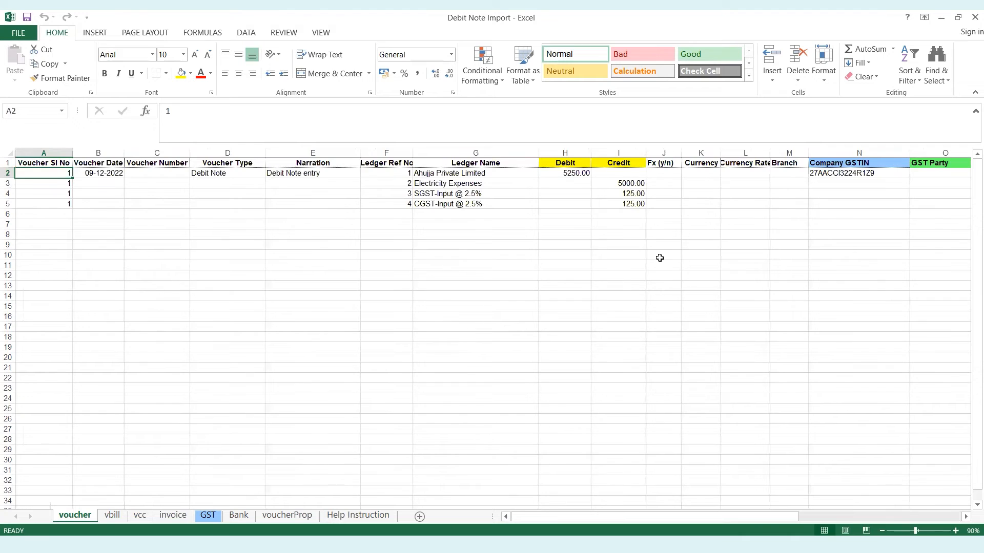
left_click(470, 172)
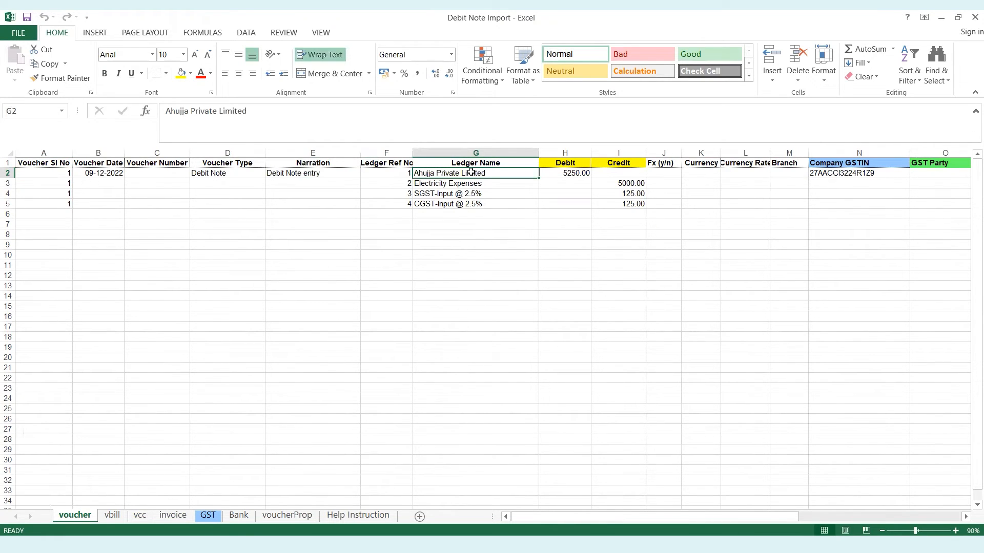
left_click(112, 521)
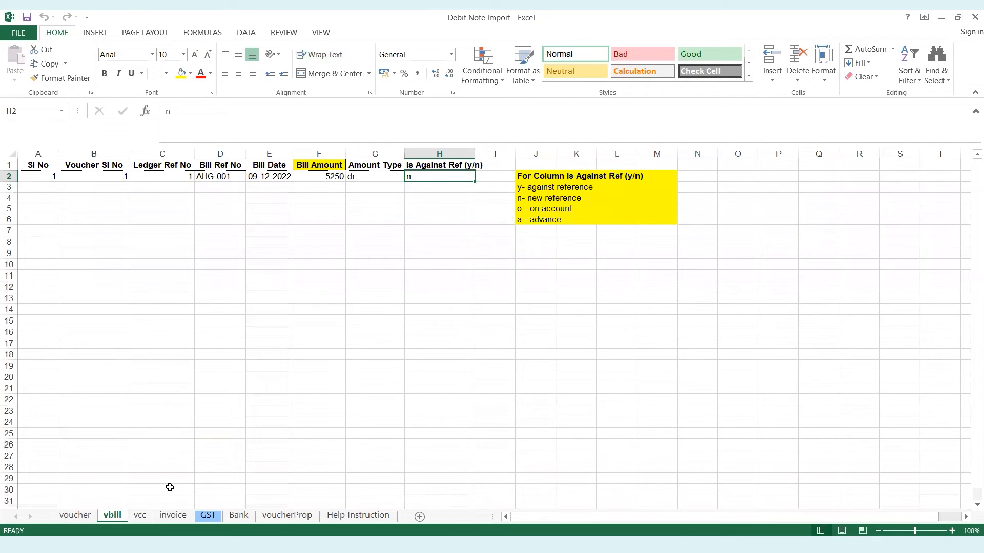
- On the GST sheet, set the Ledger Ref No of both the SGST-Input and CGST-Input rows to 2
left_click(211, 518)
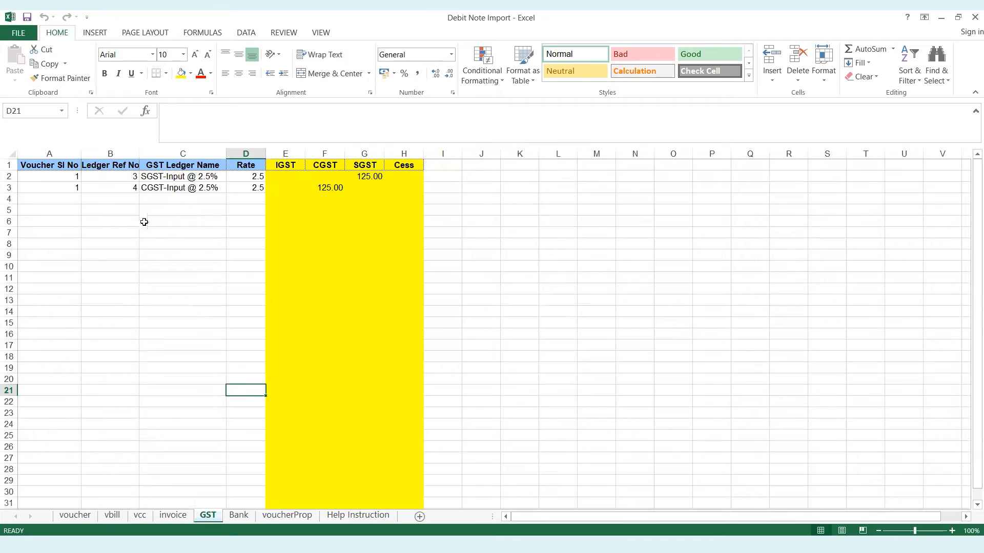
left_click(119, 177)
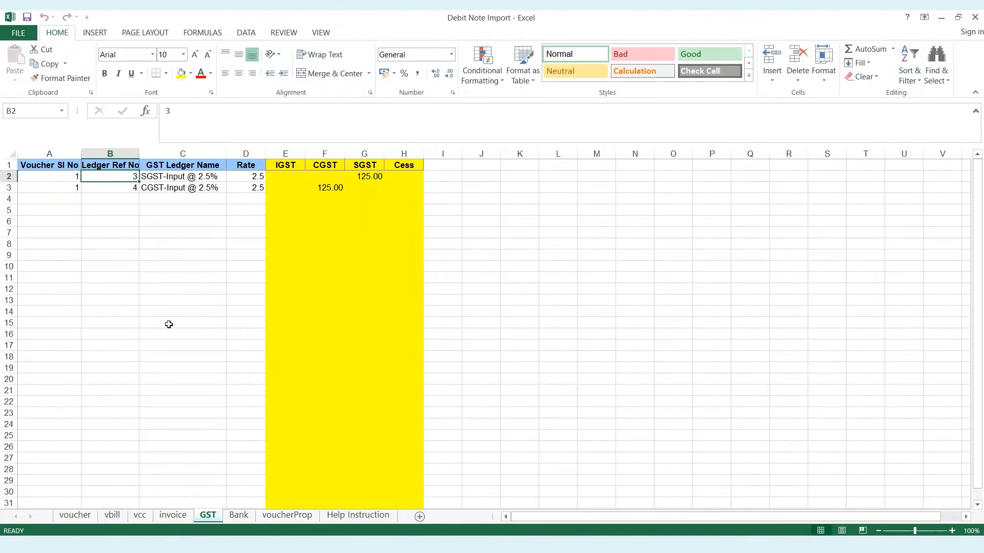
type("2")
key("Return")
type("2")
key("Return")
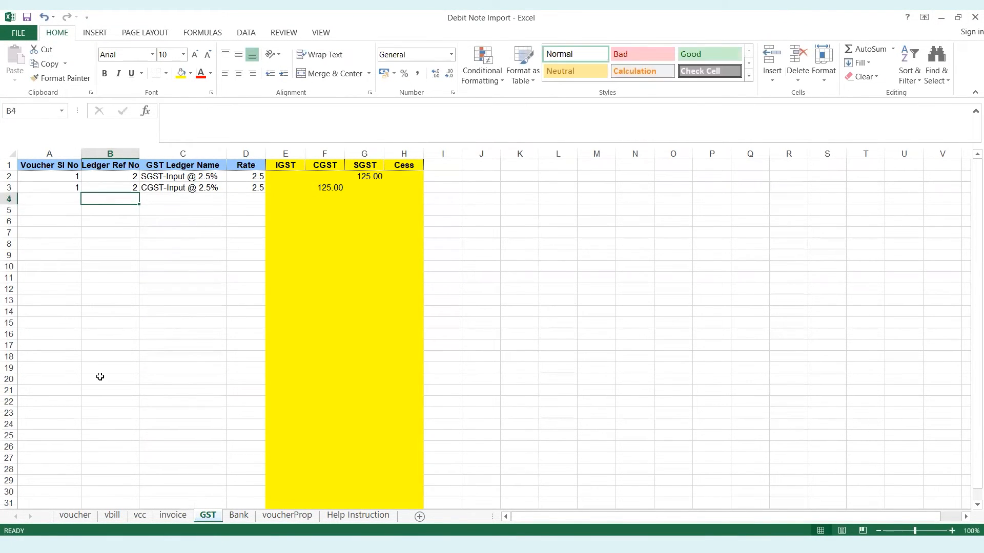
- Check the Electricity Expenses ledger and its reference number on the voucher sheet
left_click(76, 515)
left_click(461, 187)
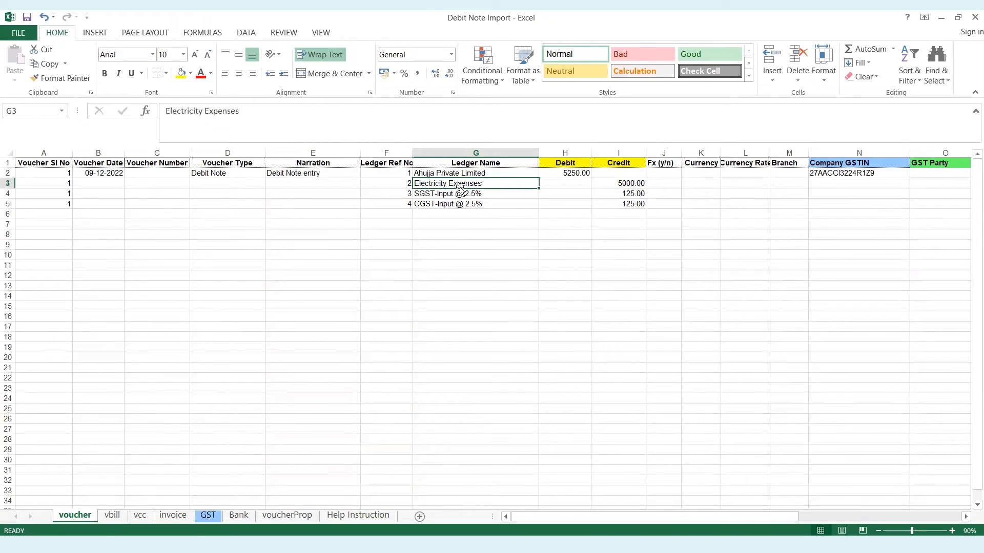
left_click(384, 187)
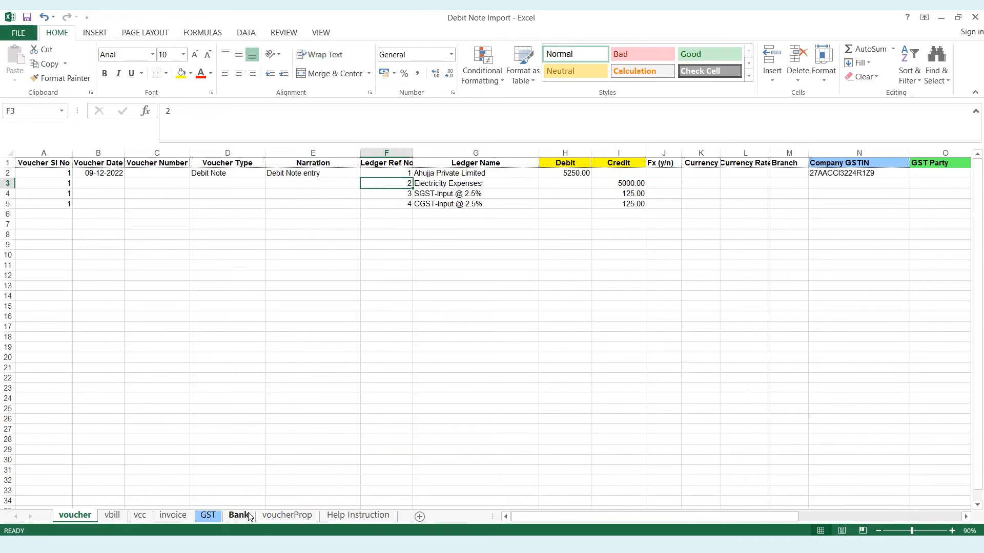
- Review the rates and the CGST and SGST amounts on the GST sheet
left_click(207, 516)
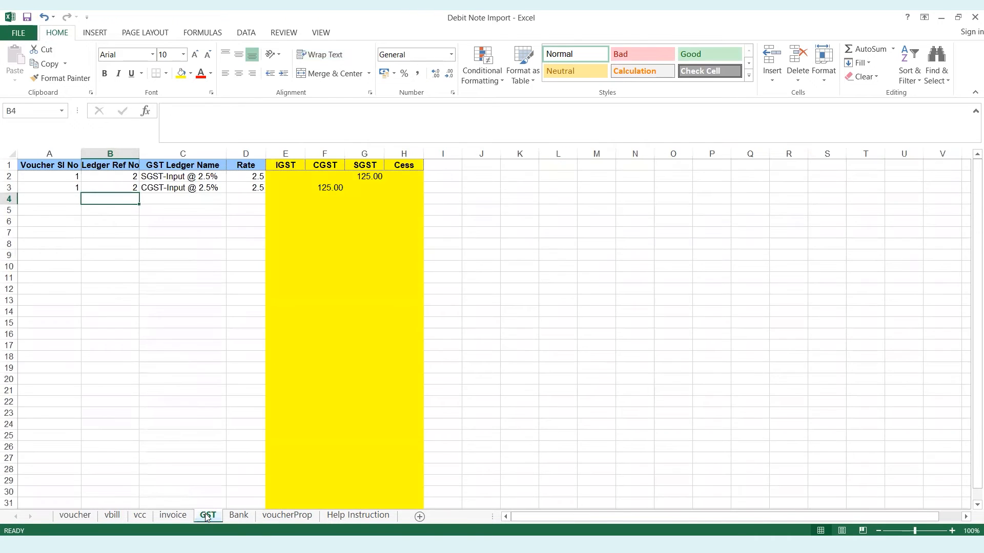
left_click(259, 189)
key("Up")
key("Down")
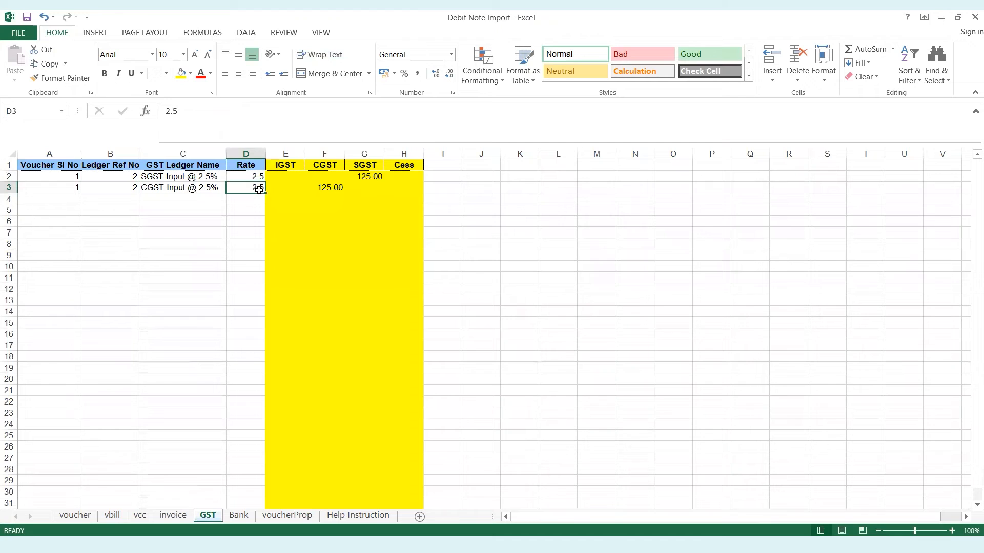
key("Right")
key("Right")
key("Up")
key("Right")
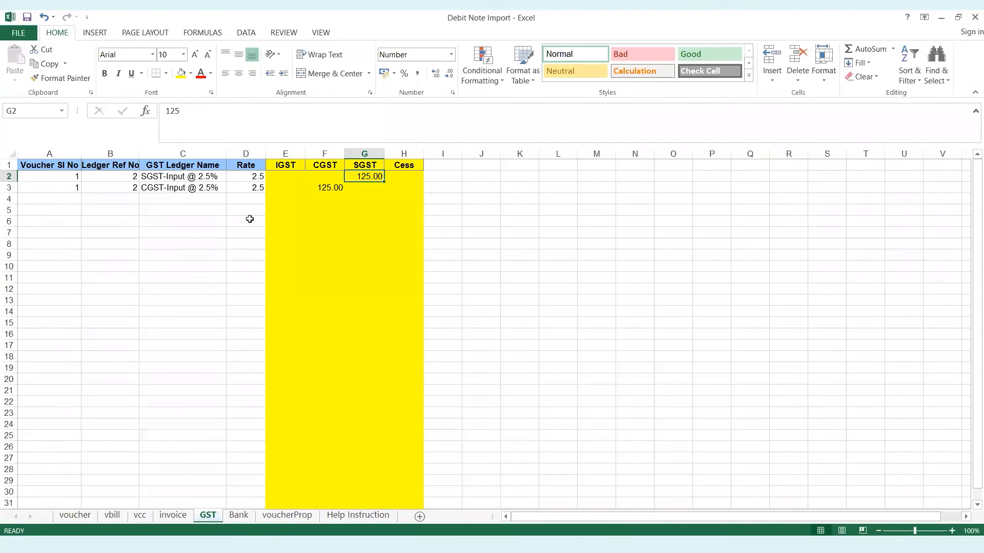
- Go back to the voucher sheet, switch to RealBooks and open the Excel import for accounts vouchers
left_click(72, 516)
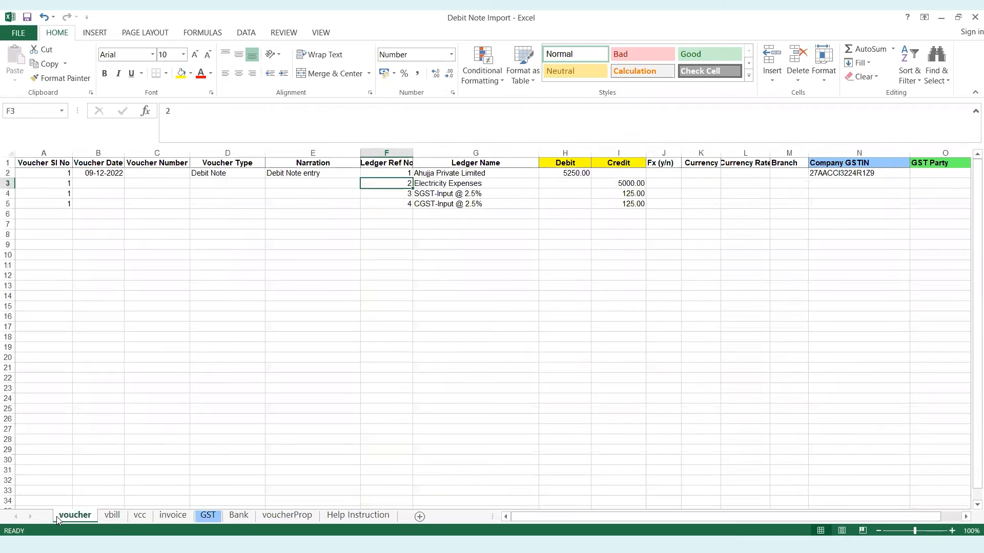
left_click(240, 295)
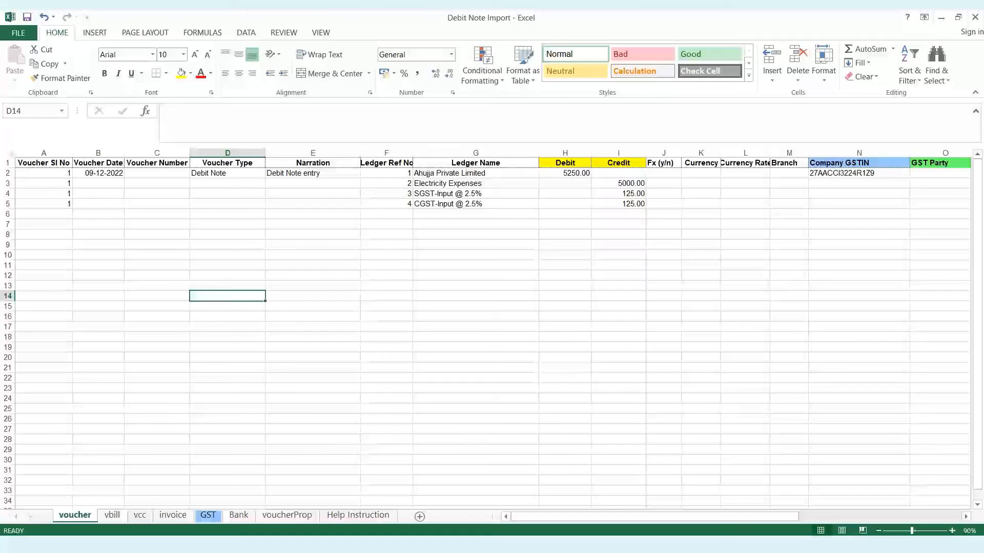
left_click(476, 544)
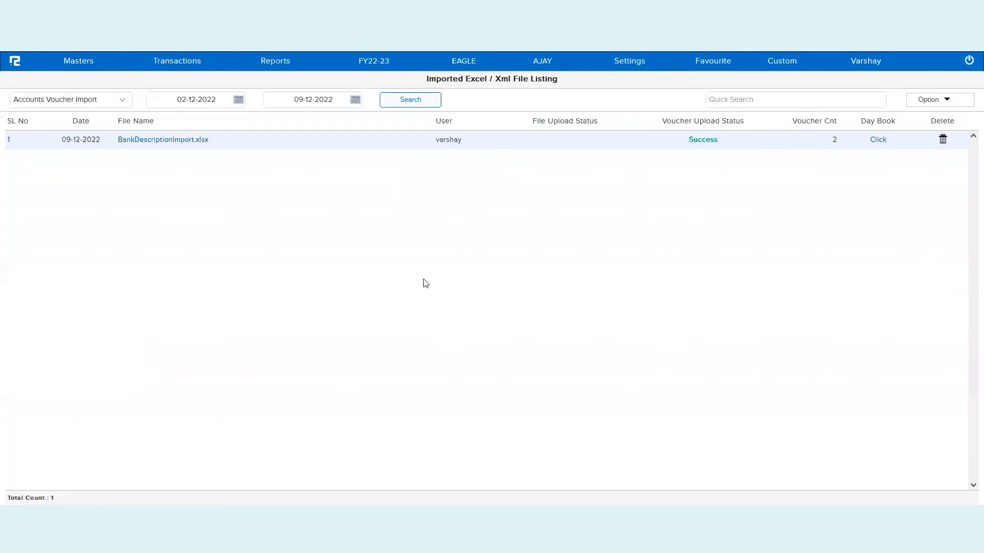
left_click(172, 66)
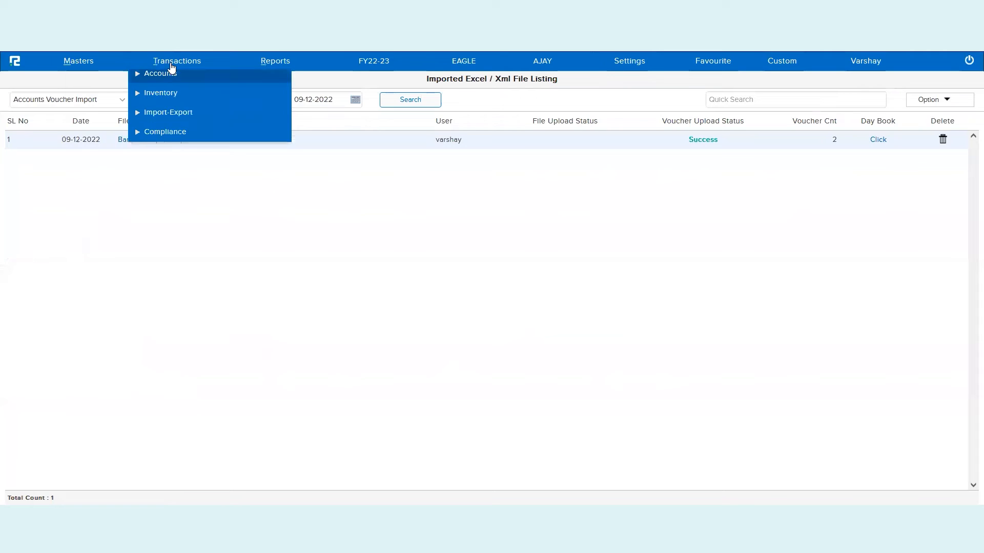
left_click(174, 119)
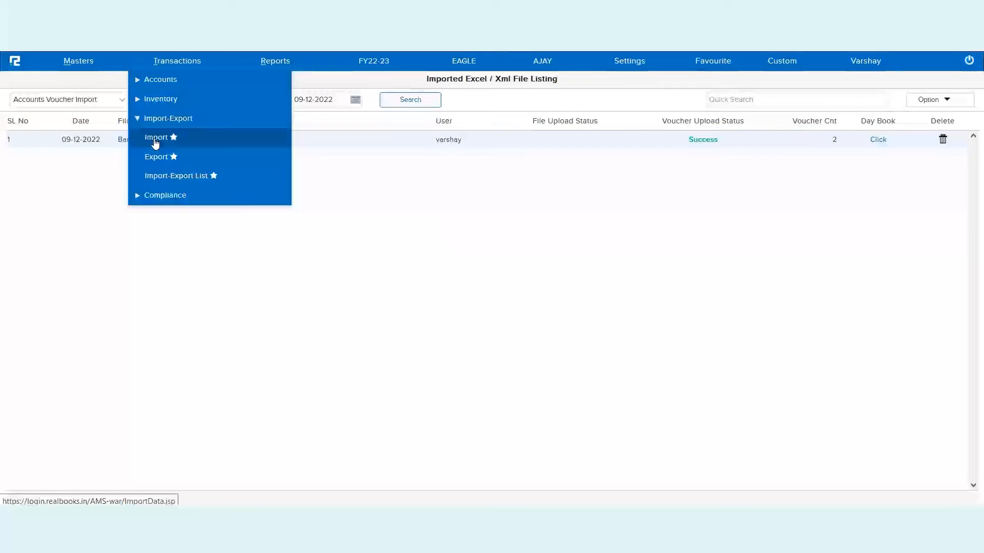
left_click(155, 142)
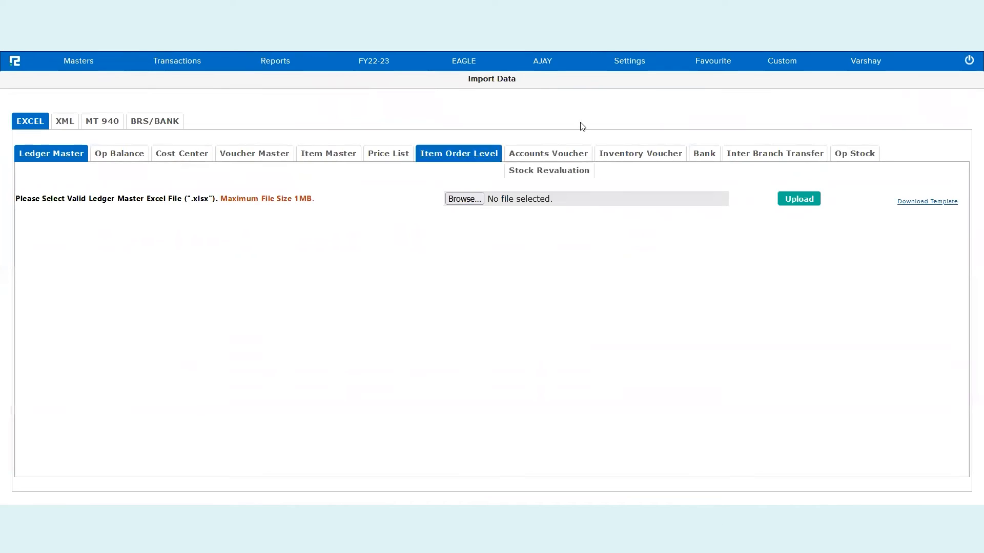
left_click(558, 161)
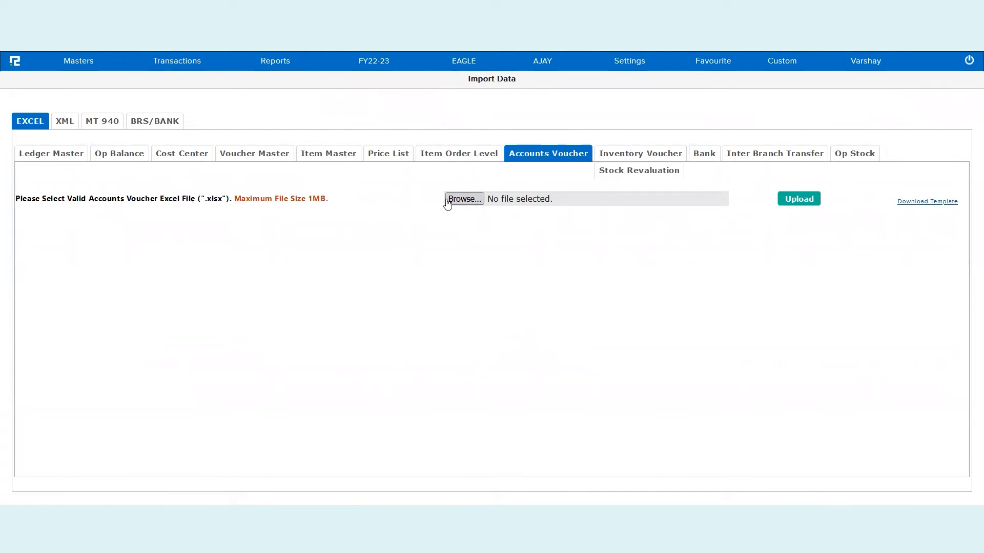
- Choose the Debit Note Import workbook from Downloads and upload it as the accounts voucher file
left_click(456, 199)
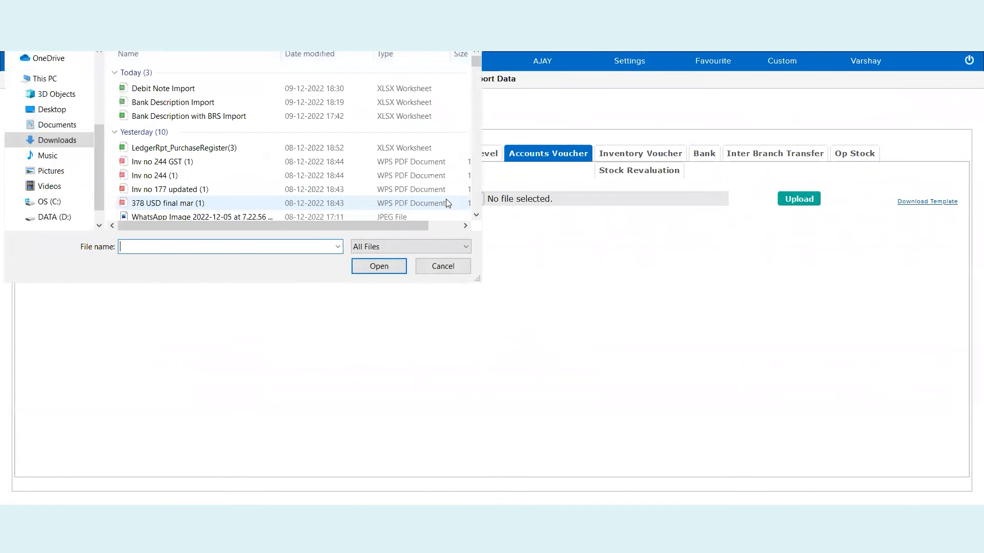
left_click(178, 90)
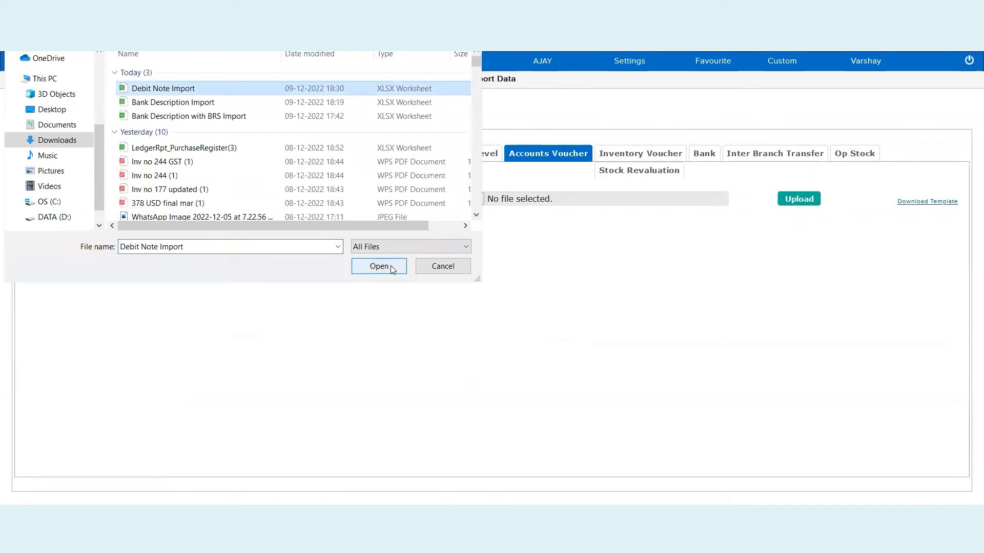
left_click(383, 267)
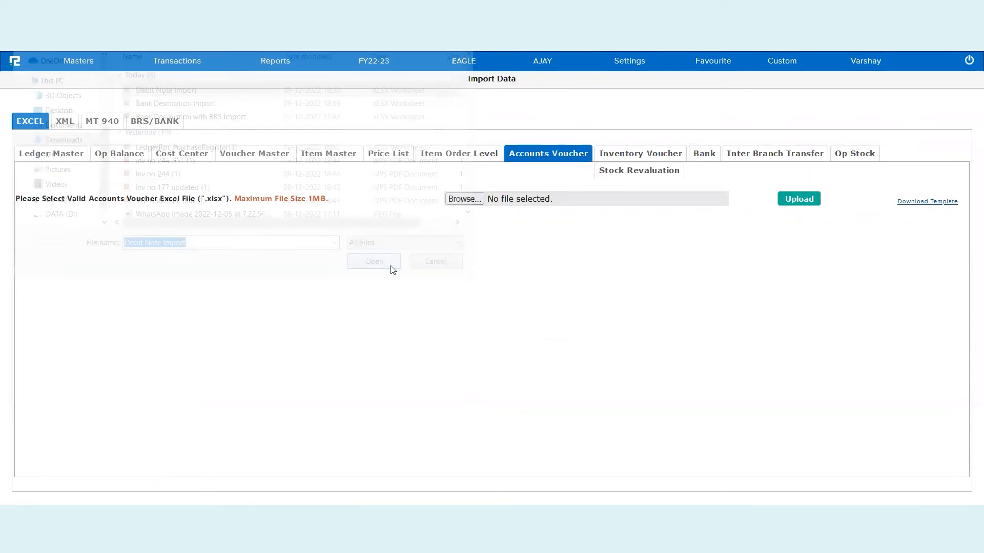
left_click(814, 202)
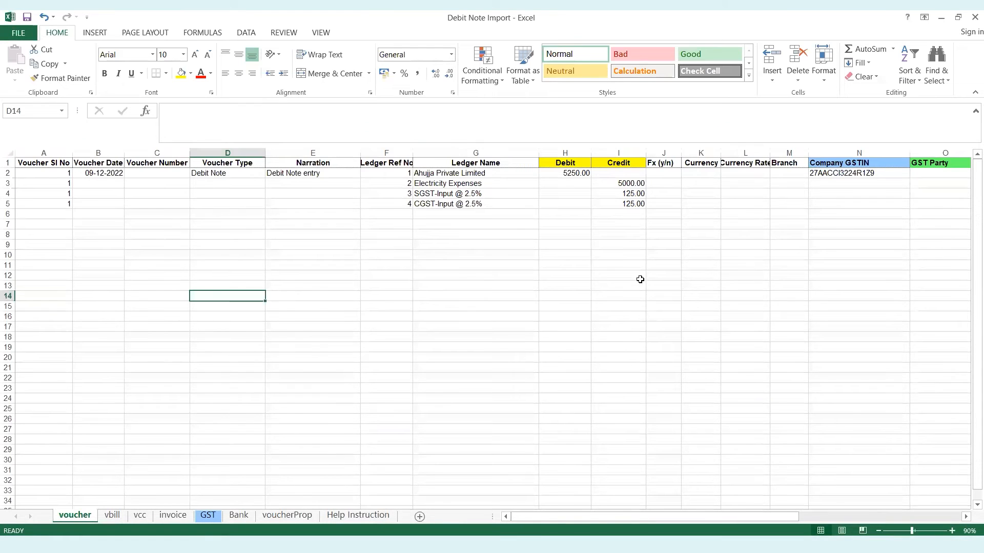
- Locate the IRN No. column on the voucher sheet of the Debit Note Import workbook and select the whole column
left_click(639, 279)
left_click(682, 206)
key("Right")
key("Right")
key("Right")
key("Right")
key("Right")
key("Right")
key("Right")
key("Right")
key("Right")
key("Right")
key("Right")
key("Right")
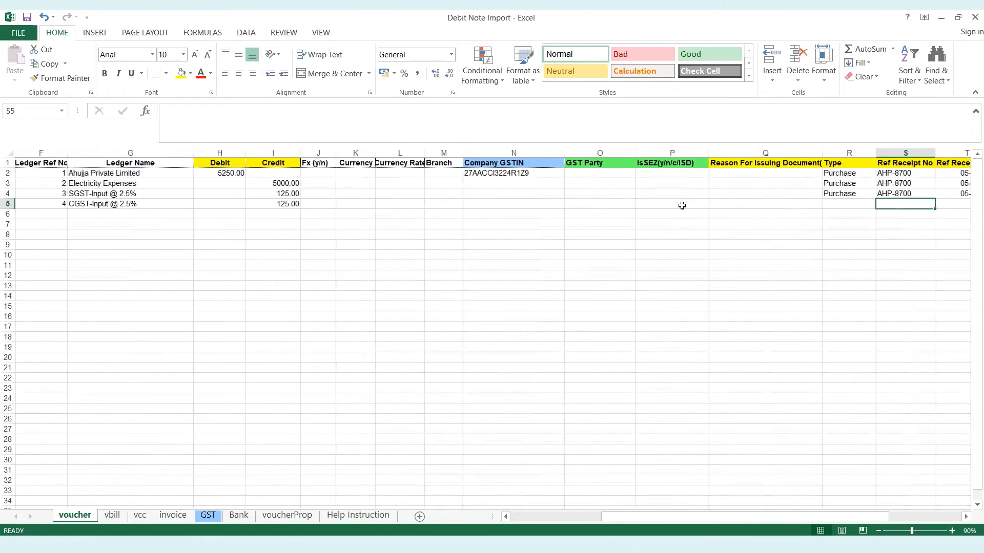
key("Left")
key("Left")
key("Left")
key("Left")
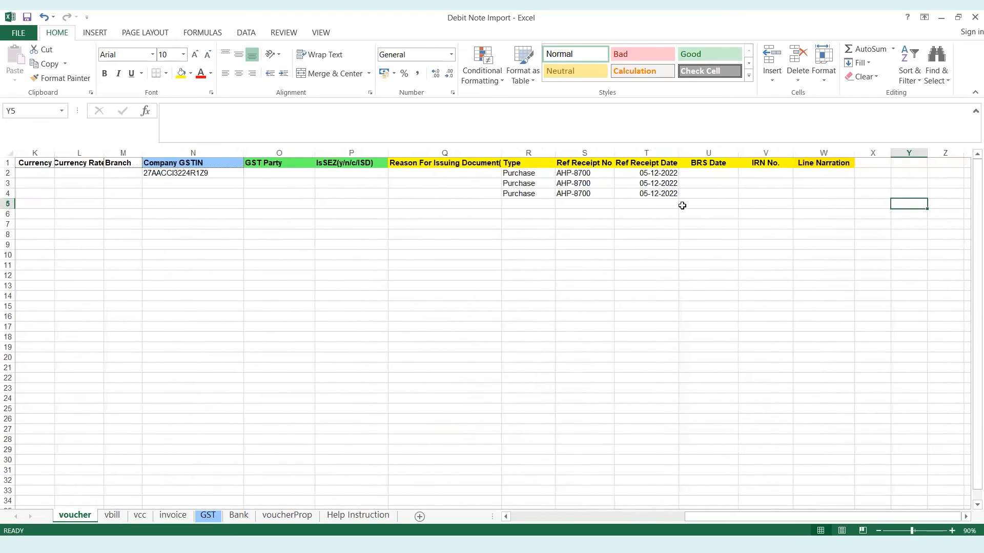
key("Up")
key("Up")
key("Up")
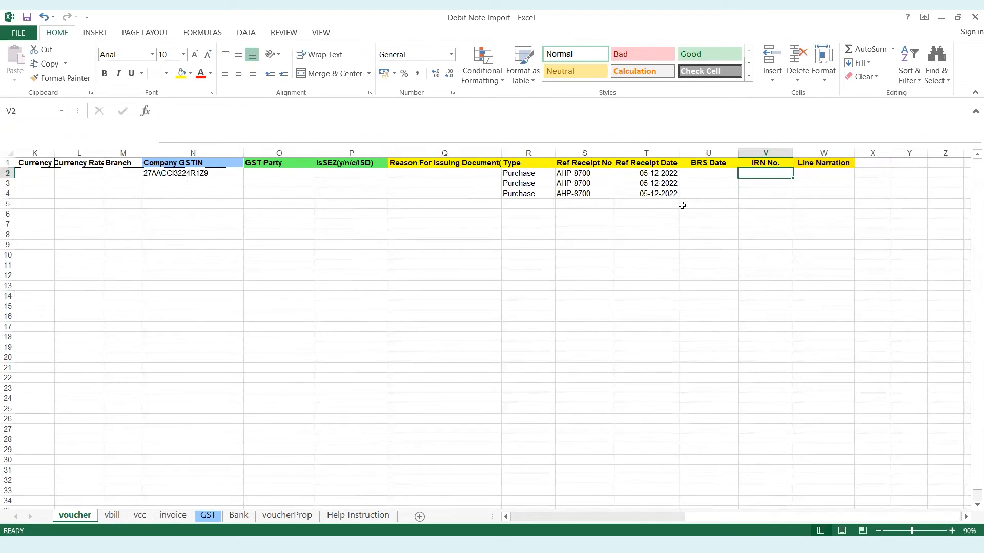
left_click(764, 152)
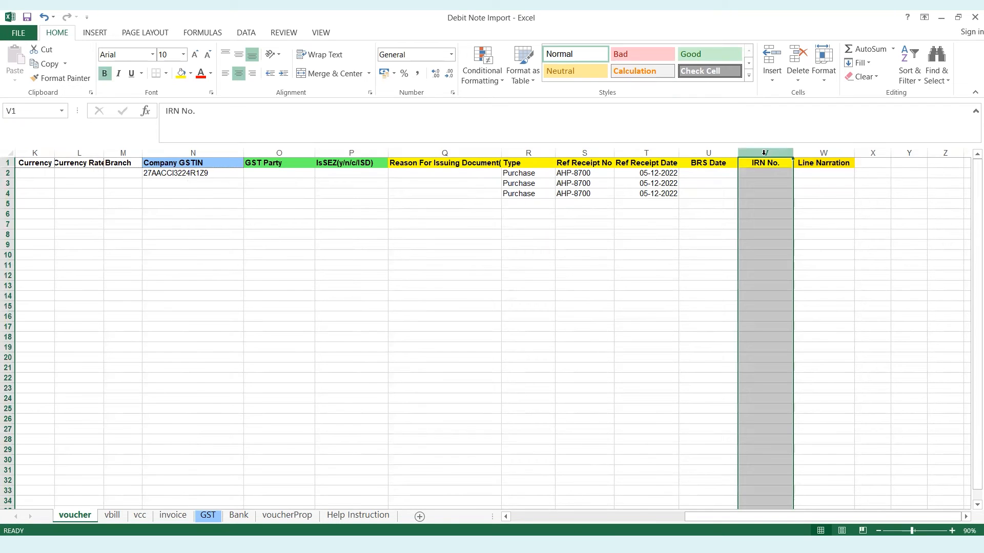
- Reselect the IRN No. column on the voucher sheet, then switch to RealBooks and refresh the imported accounts voucher file listing
left_click(770, 176)
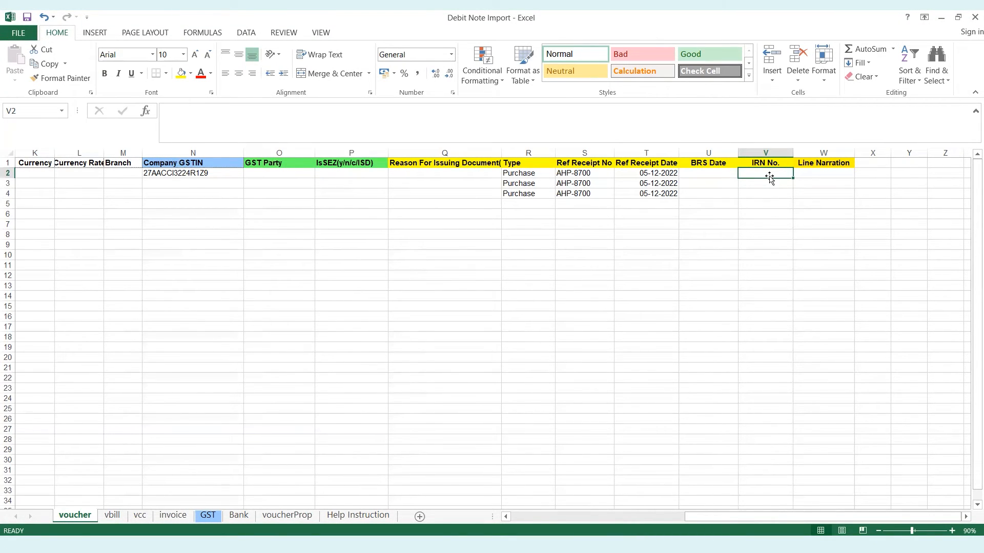
left_click(757, 150)
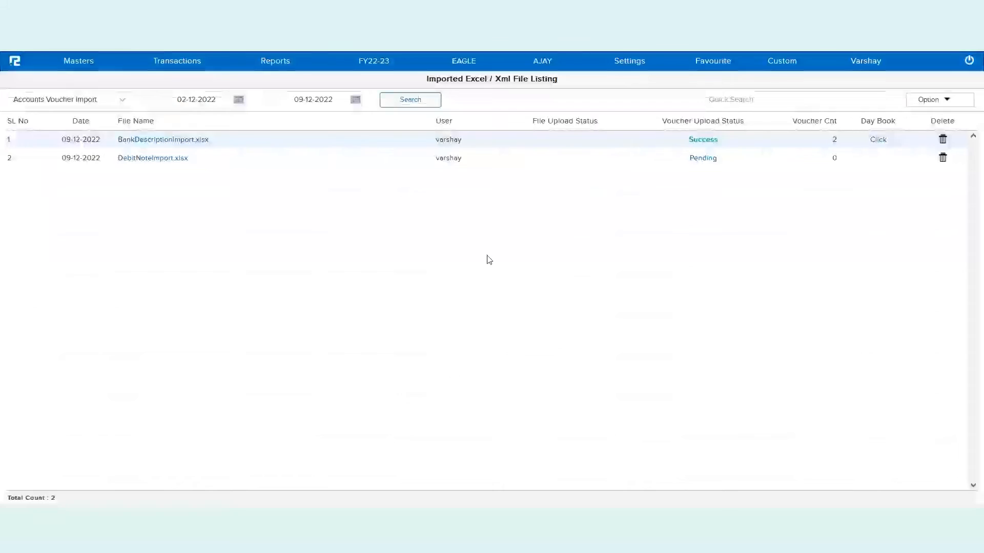
left_click(439, 105)
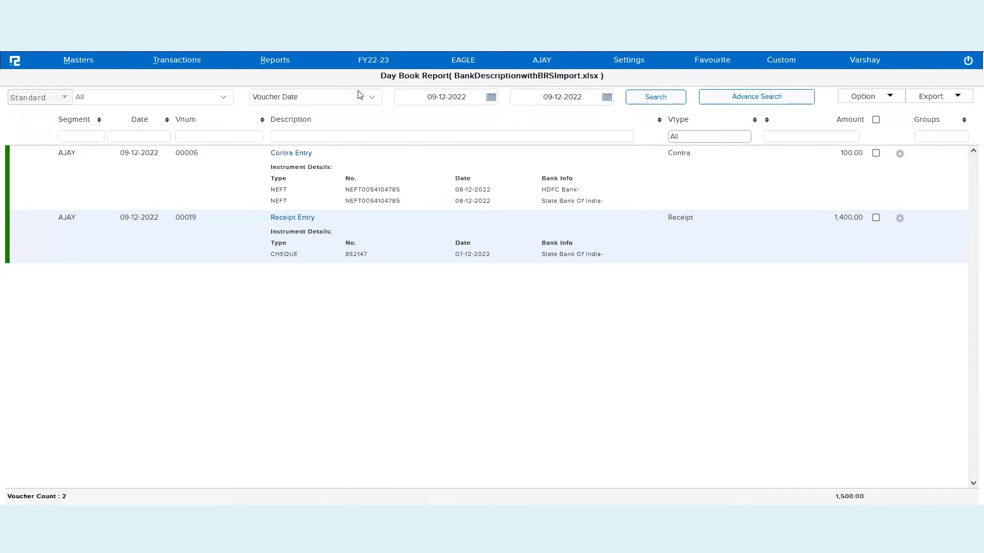
- Open the Day Book Report from the daily accounts reports and run it for 09-12-2022
left_click(281, 70)
left_click(280, 77)
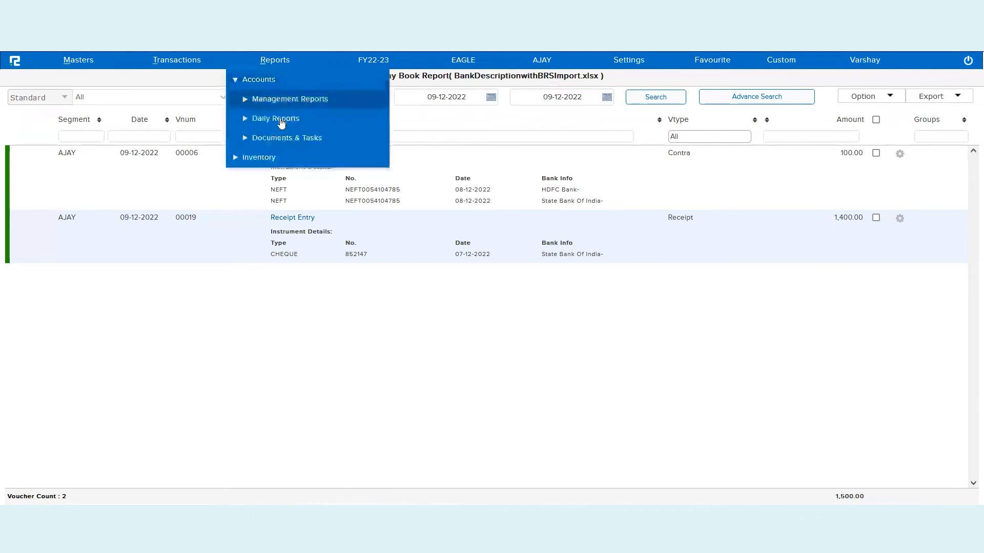
left_click(280, 115)
left_click(263, 173)
left_click(635, 96)
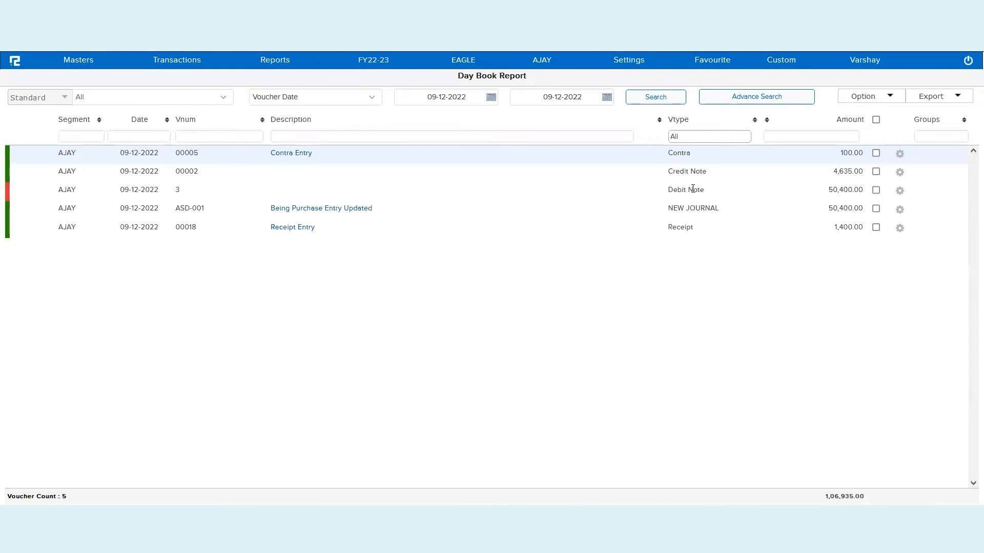
- Open the Debit Note voucher, check its reference receipt number and reference receipt date, and close it without submitting
double_click(693, 190)
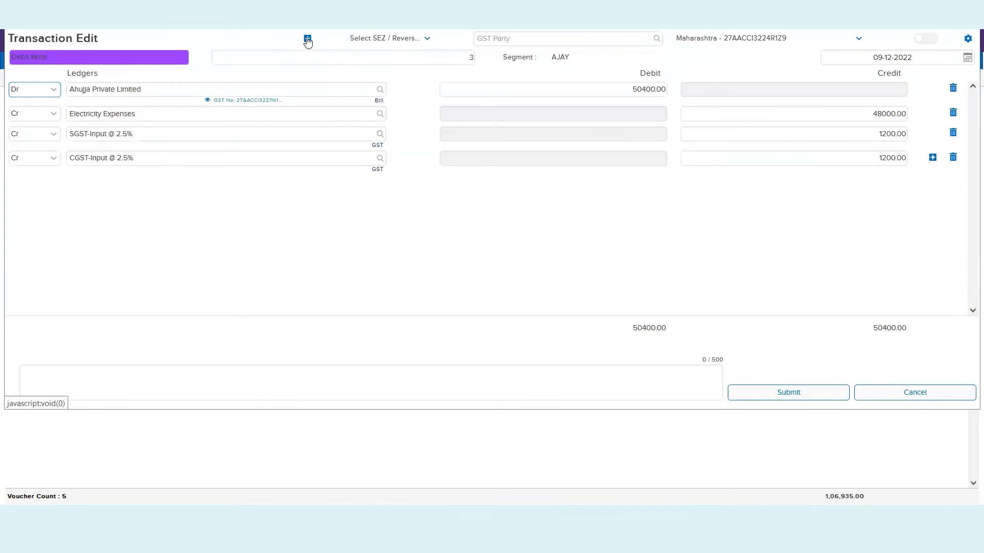
left_click(307, 38)
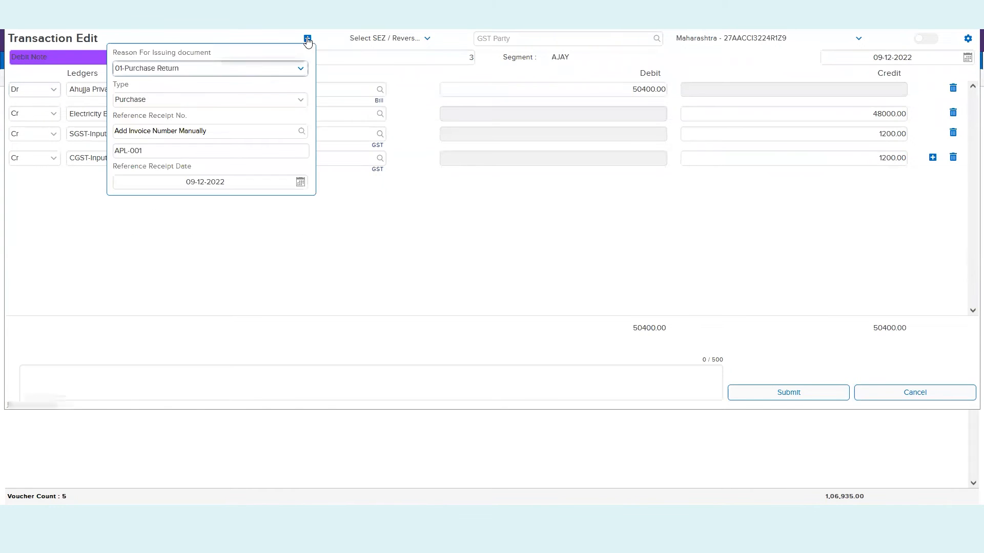
left_click(133, 149)
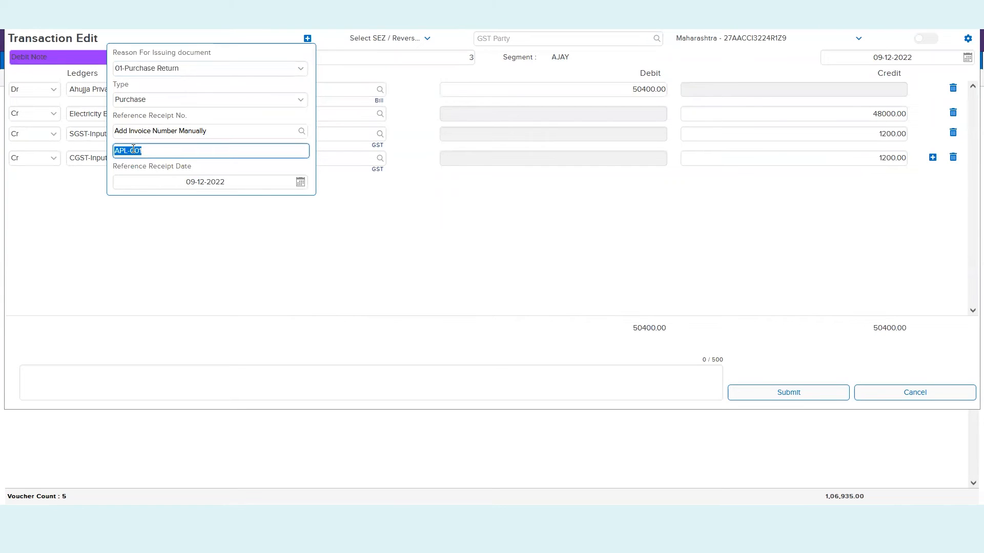
left_click(219, 182)
left_click(239, 237)
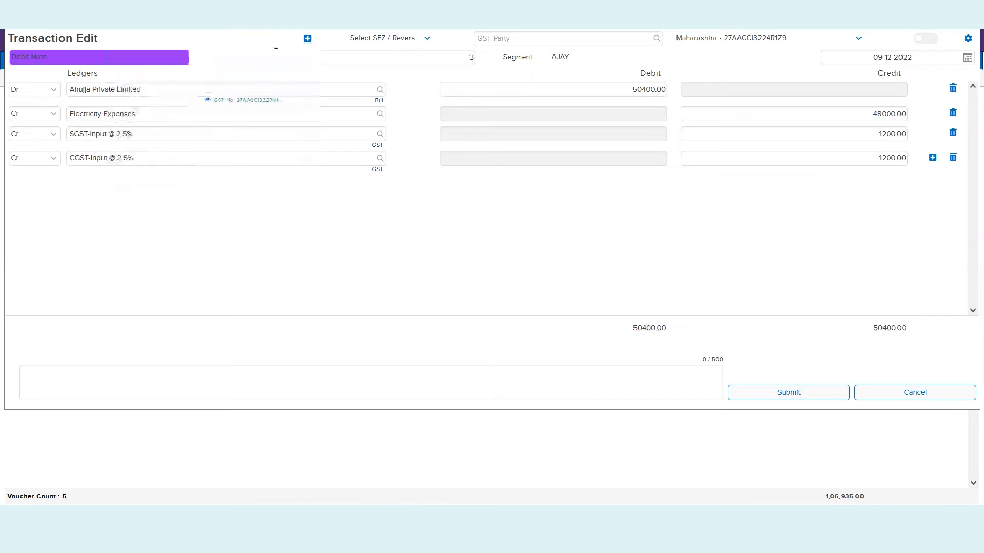
left_click(308, 39)
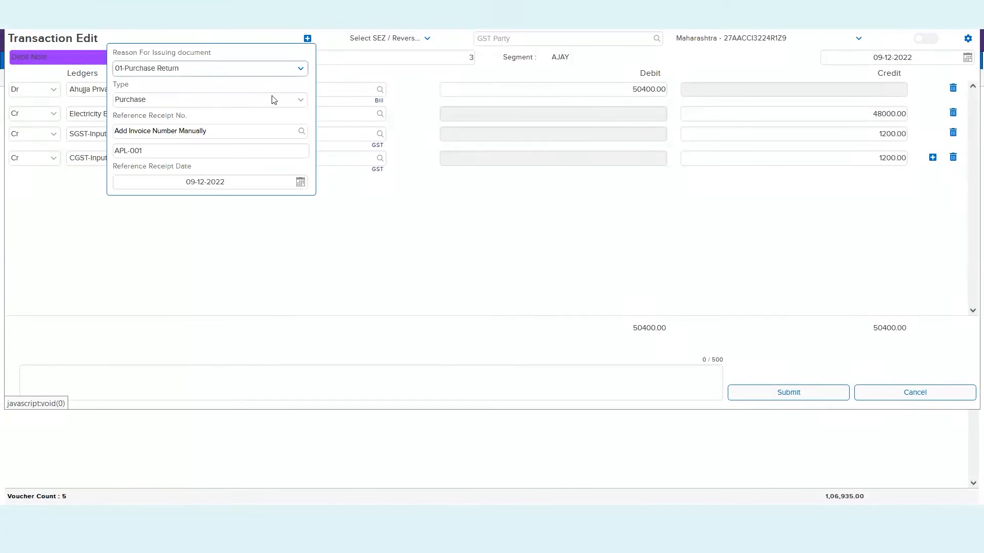
left_click(139, 151)
left_click(359, 247)
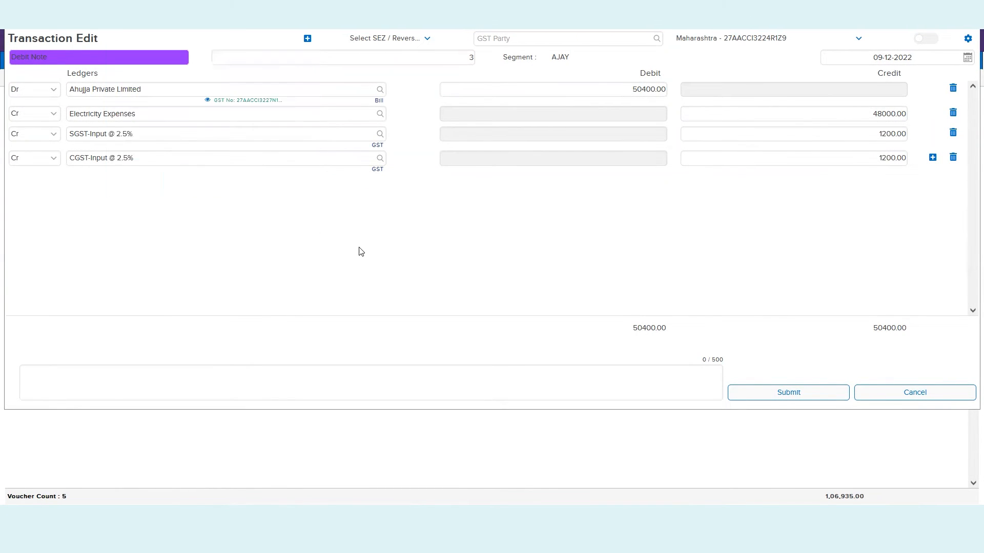
key("Escape")
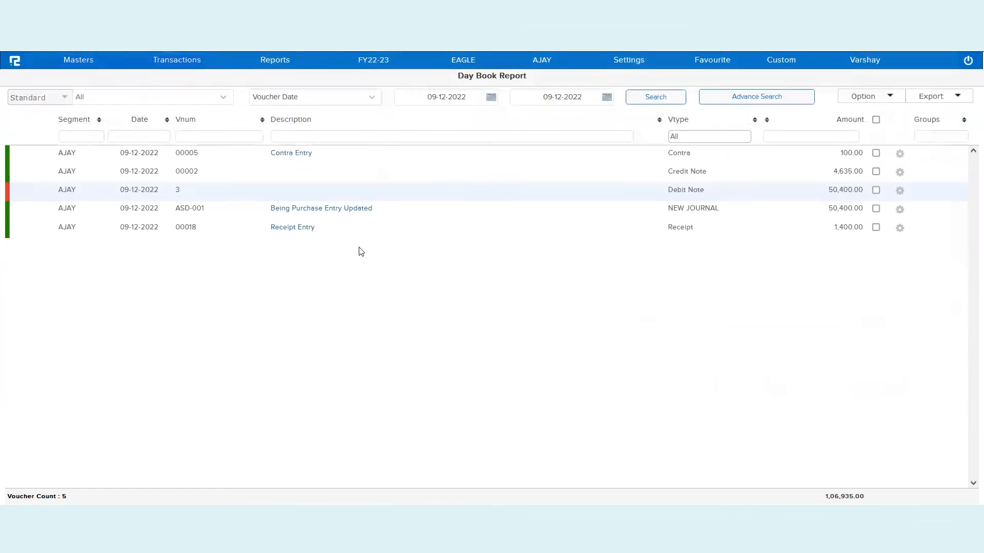
- Open the GSTR-2B compliance report in a new browser tab
left_click(179, 61)
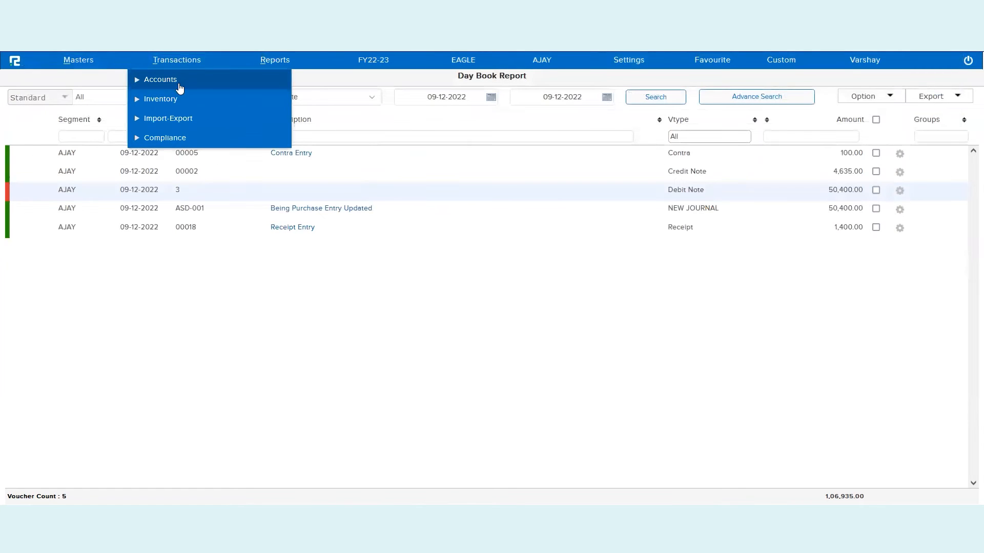
left_click(173, 138)
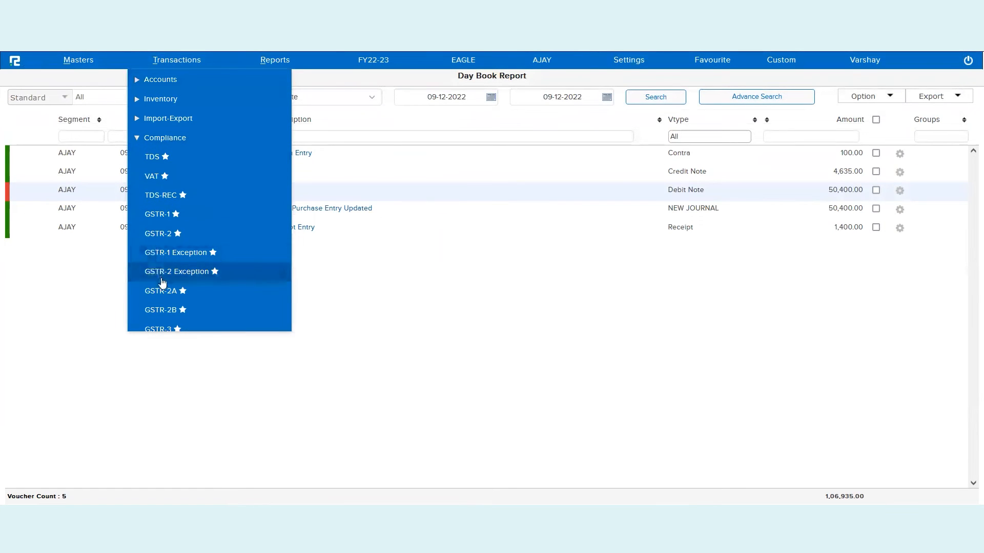
right_click(164, 316)
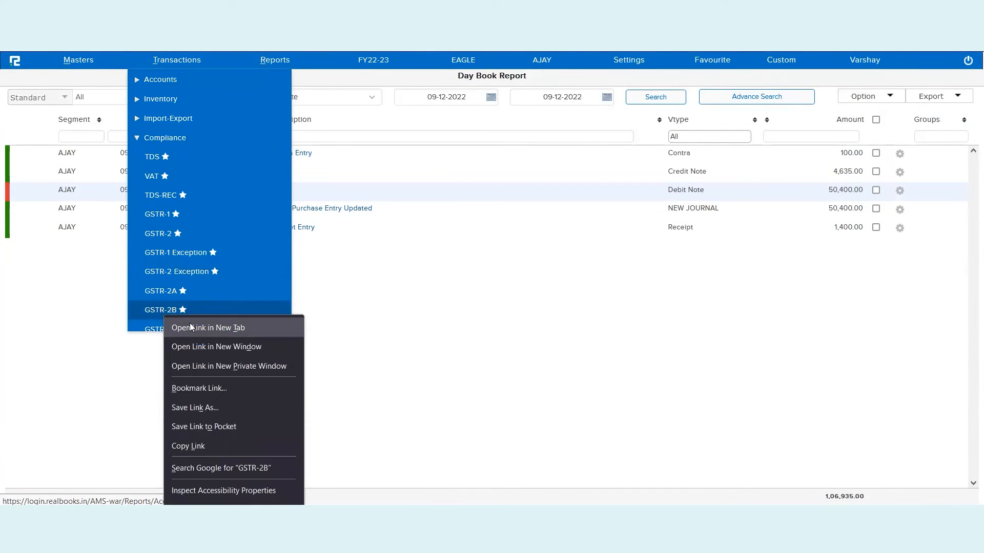
left_click(181, 328)
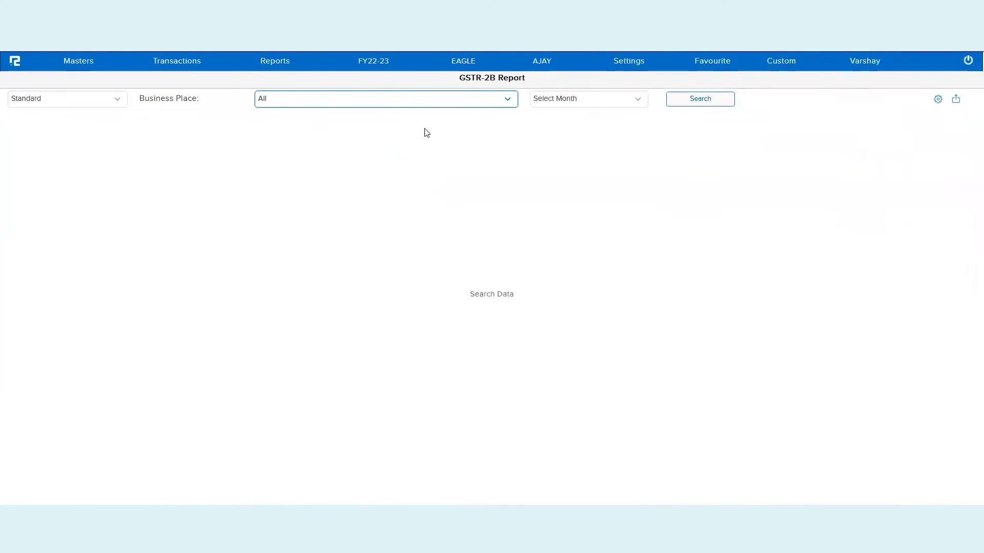
- Run the GSTR-2B report for the Maharashtra business place and the month December - 2022
left_click(395, 105)
left_click(345, 134)
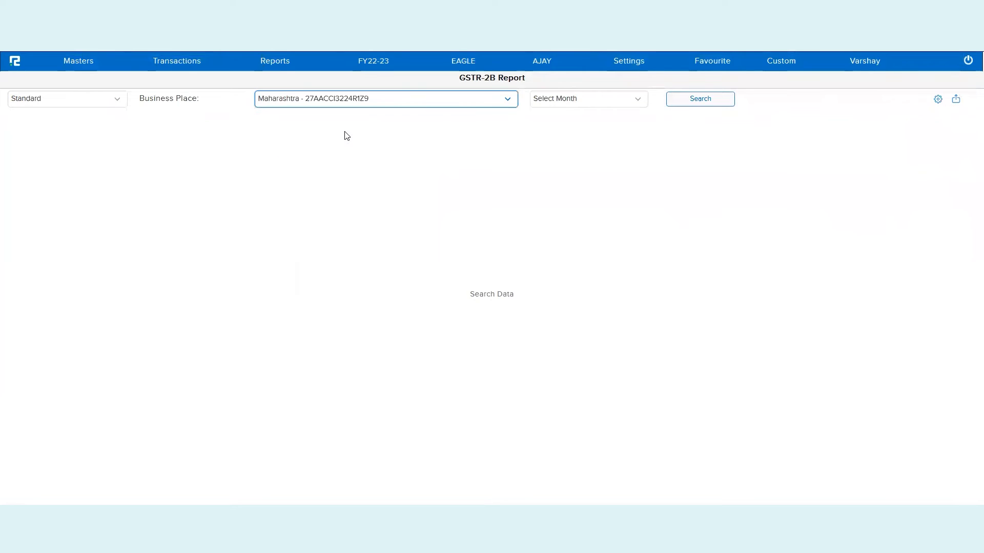
left_click(589, 106)
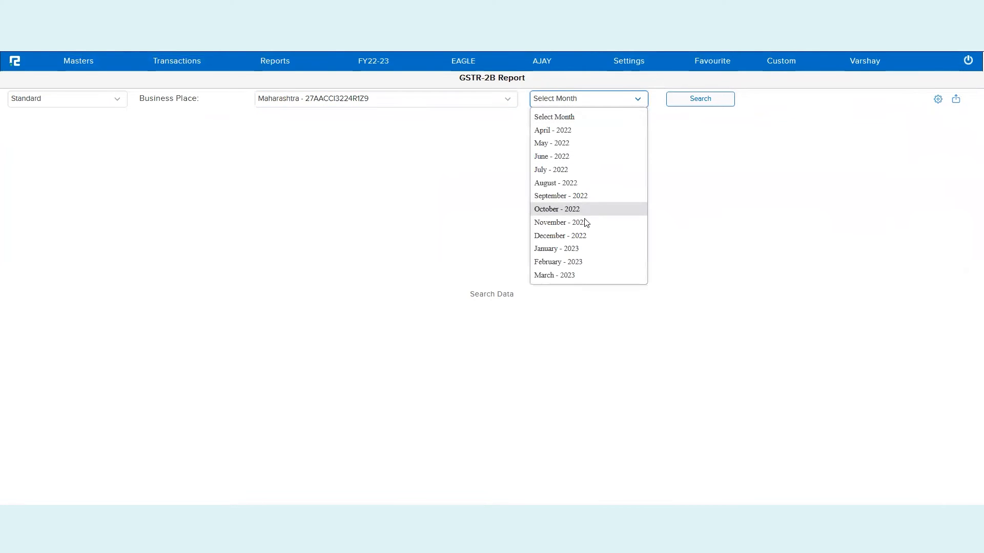
left_click(585, 236)
left_click(702, 99)
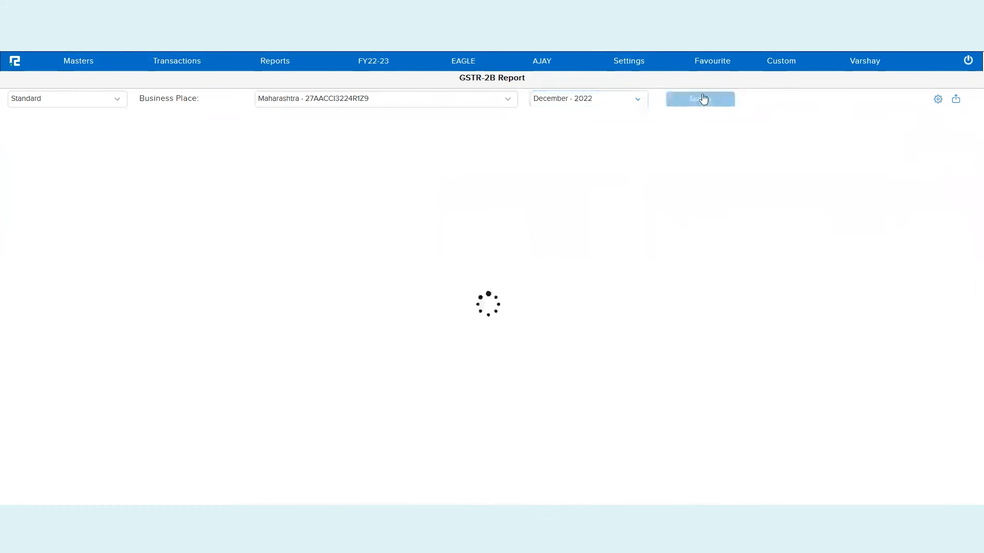
- Filter the GSTR-2B rows by the debit note's invoice number APL-001 and by "cd" in the GST section
triple_click(469, 196)
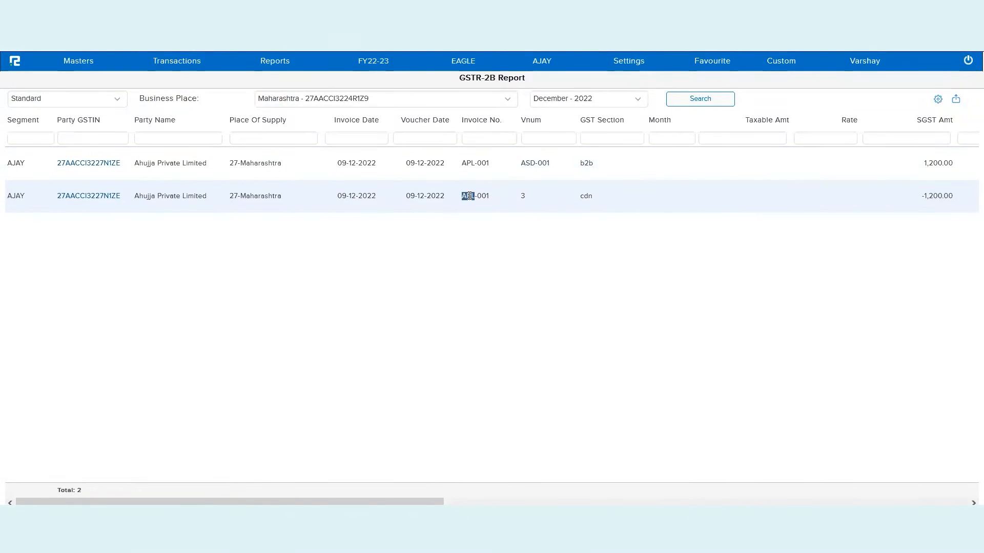
key("ctrl+c")
left_click(478, 138)
key("ctrl+v")
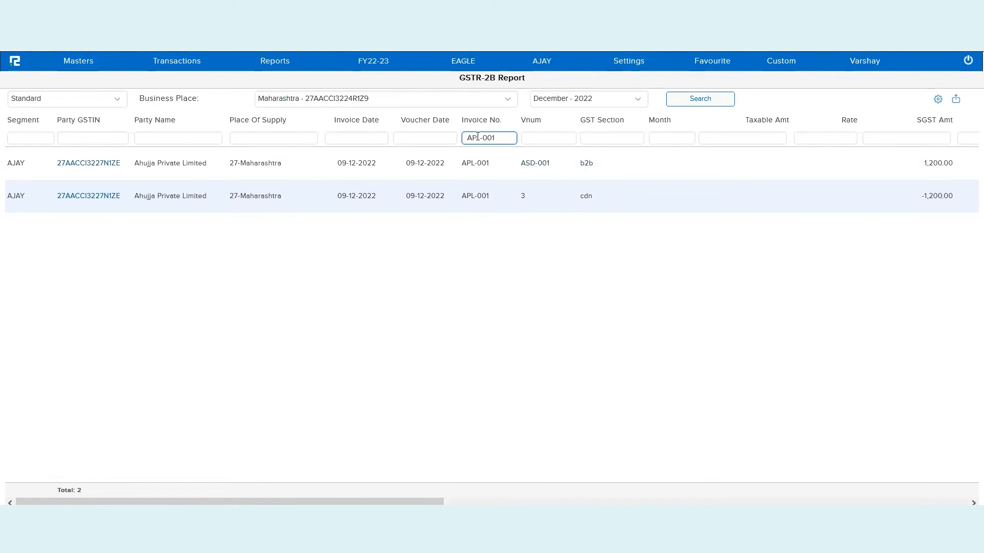
left_click(605, 143)
type("cd")
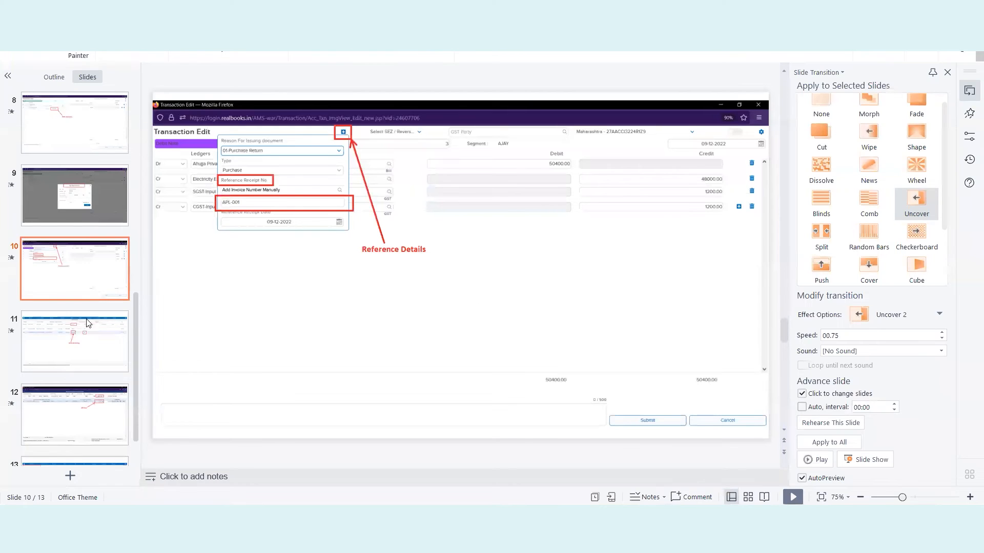
- Switch to the presentation and show its first slide, Accounts Excel Import, with the Phase 1 and Phase 2 lists
scroll(72, 182, "up", 10)
left_click(59, 145)
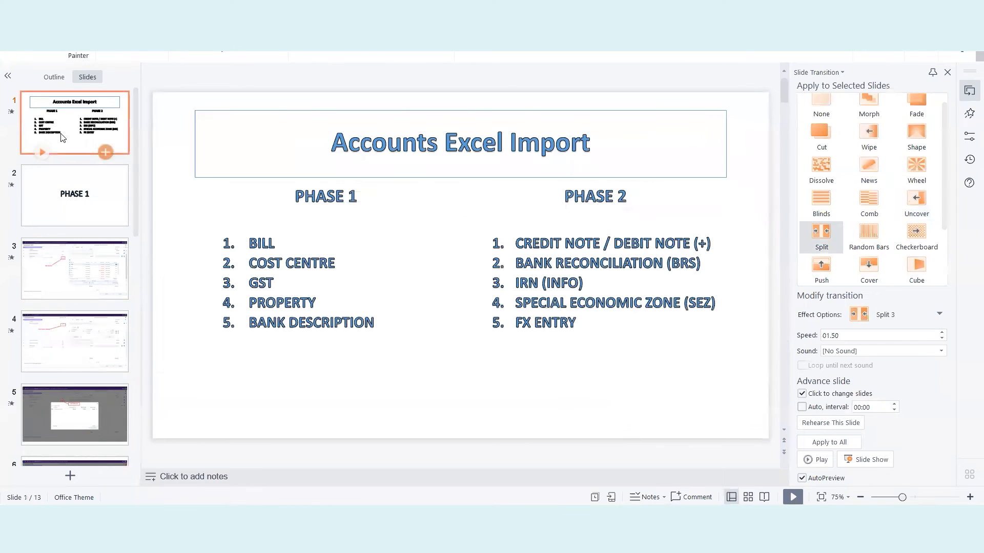
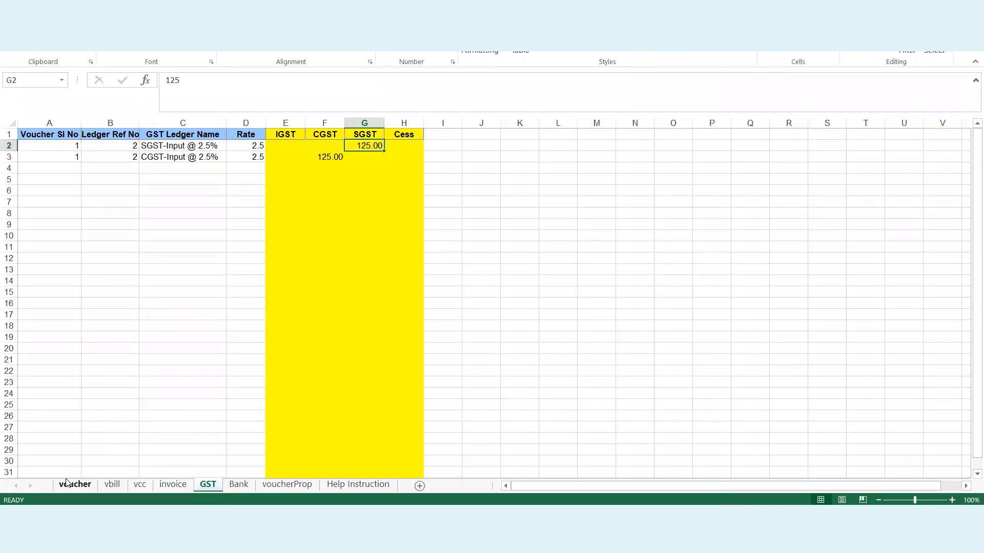
- Return to the voucher sheet of the debit note workbook and make the Ledger Ref No column bold
left_click(73, 484)
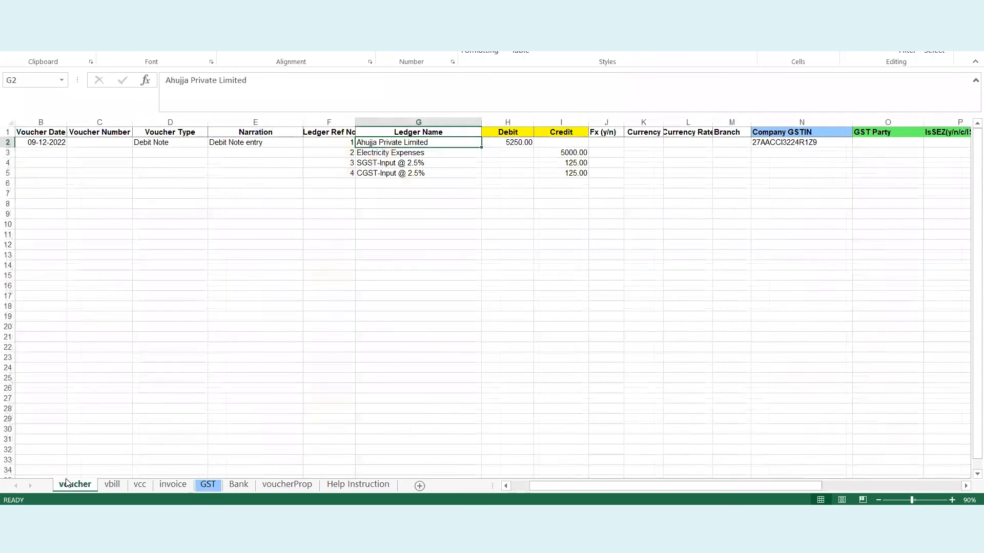
left_click(152, 211)
scroll(154, 212, "left", 1)
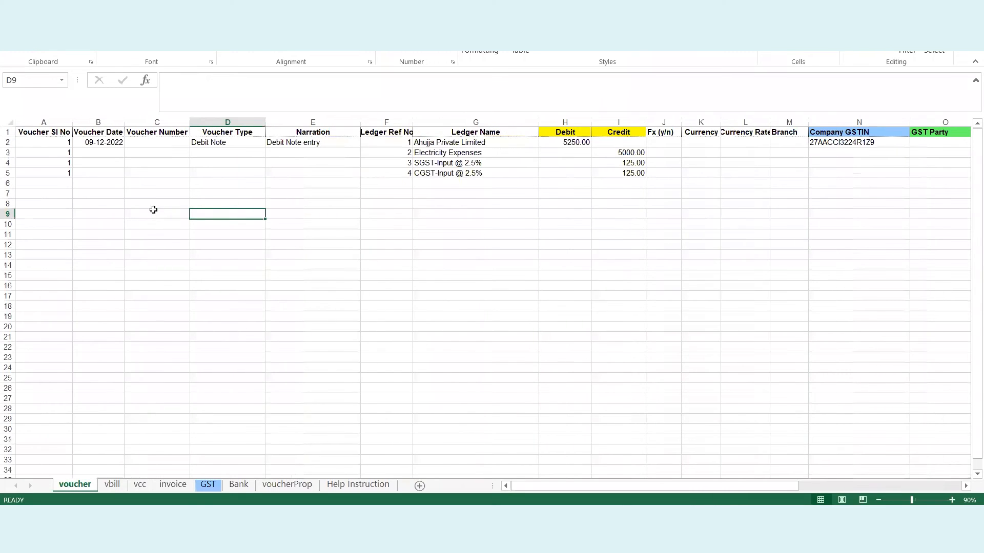
left_click(386, 121)
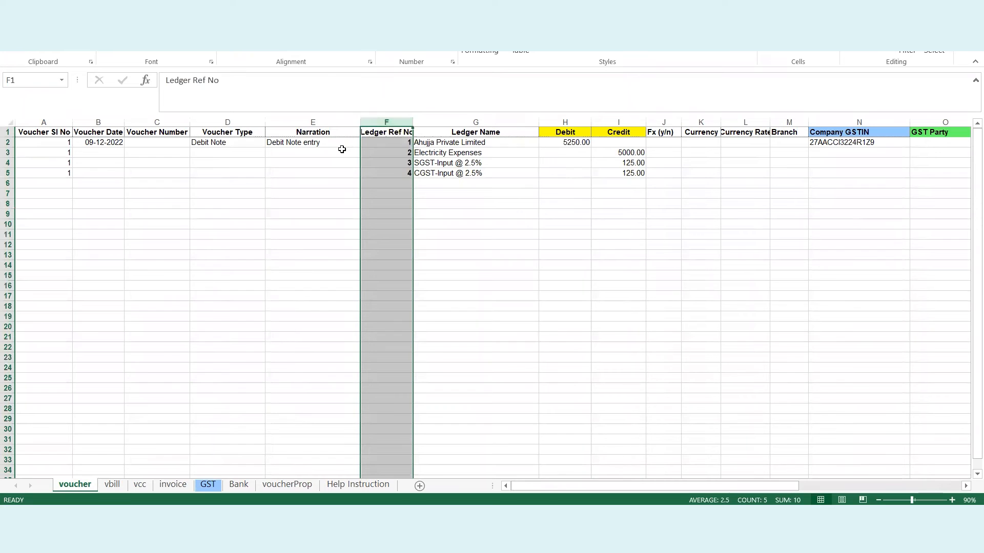
- Change the font colour of the whole Voucher Sl No column to red
left_click(43, 122)
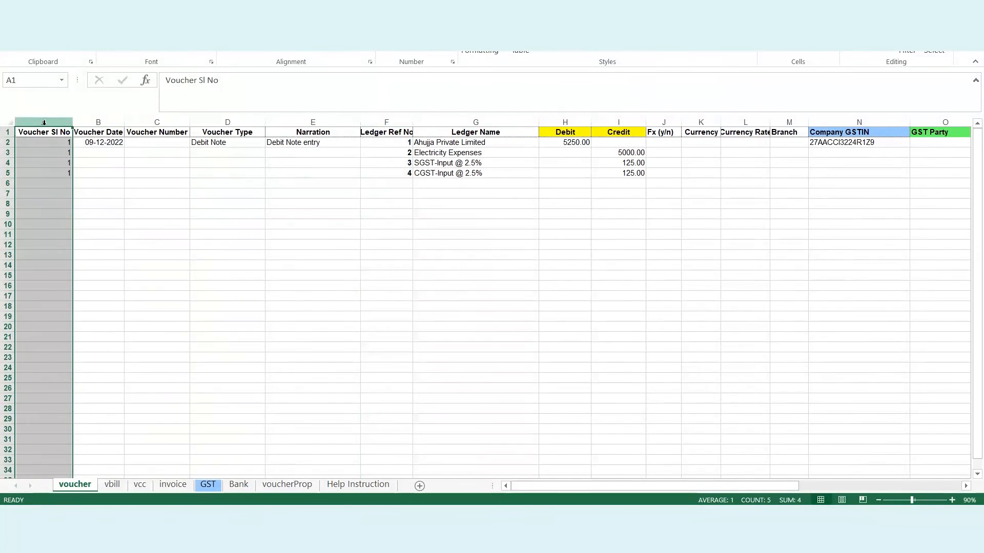
left_click(199, 51)
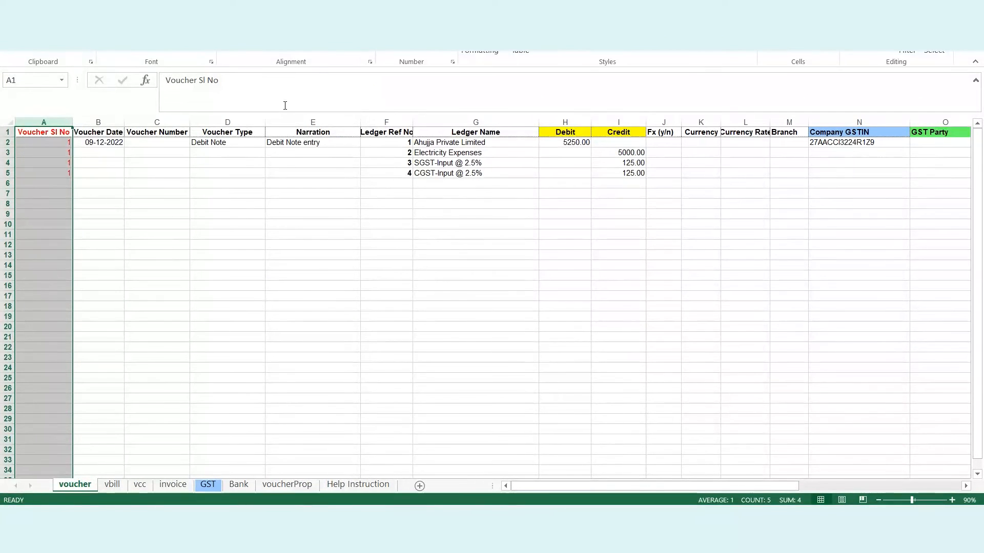
left_click(321, 233)
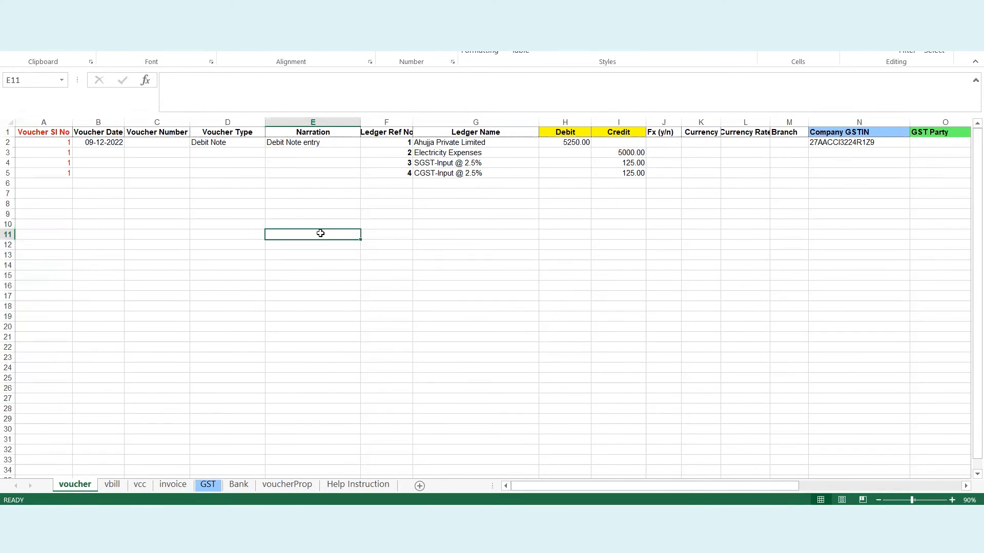
- Highlight the debit note entry's rows 2 to 5, then only their Voucher Sl No cells A2:A5
left_click(8, 142)
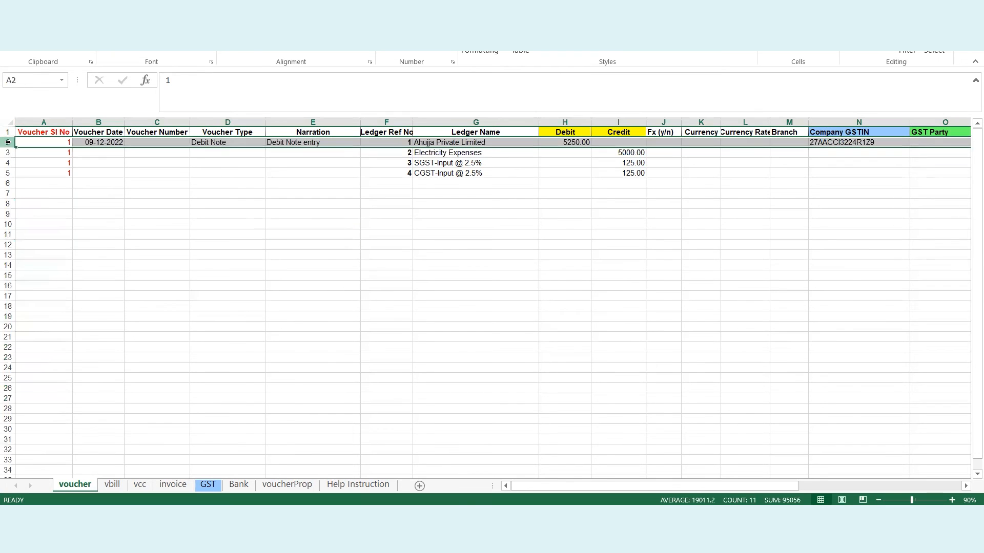
left_click_drag(9, 142, 8, 173)
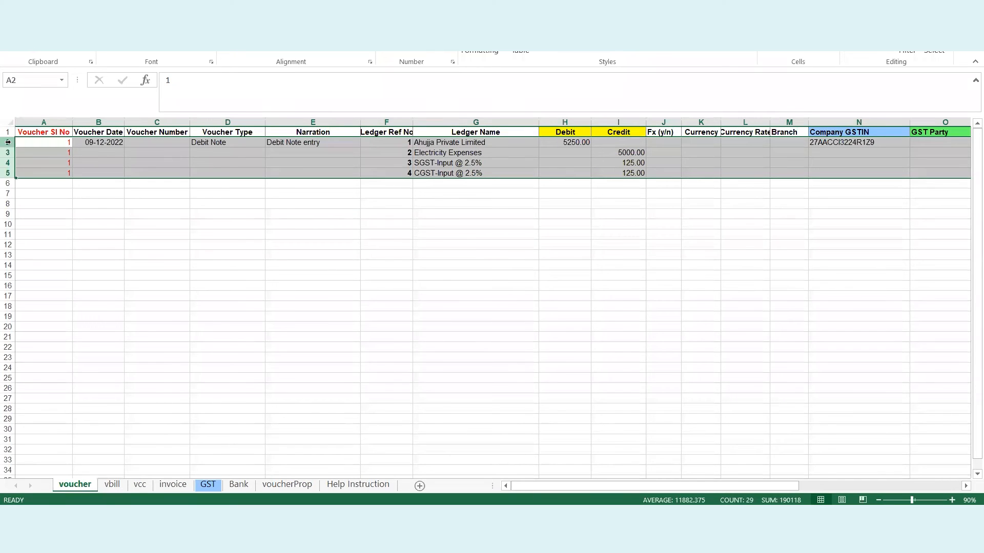
left_click(47, 184)
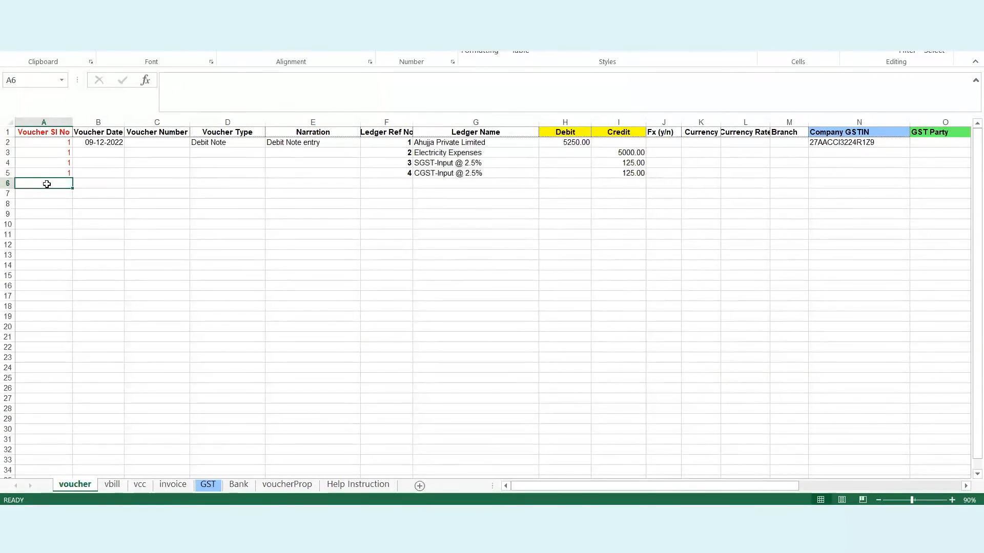
key("Up")
key("shift+Up")
key("shift+Up")
key("shift+Up")
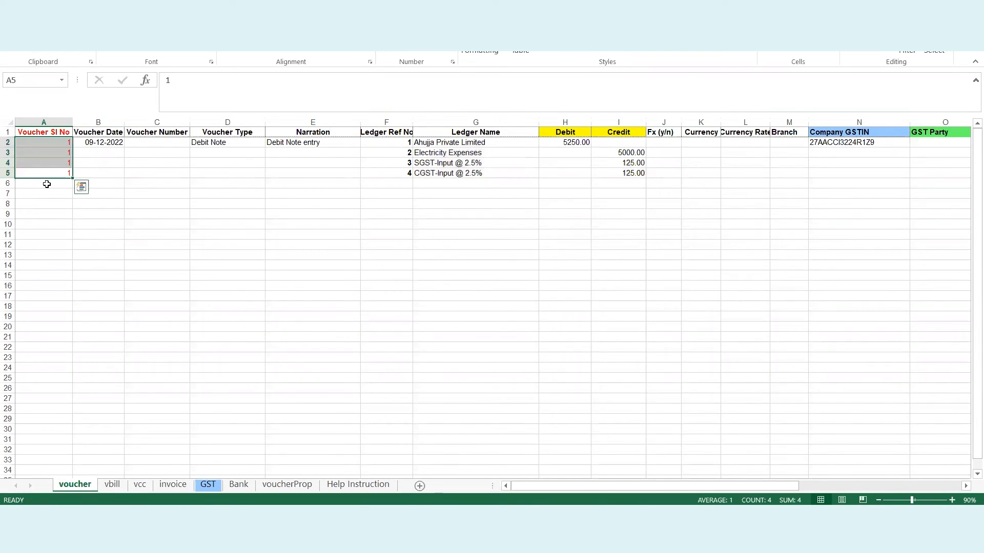
- Select the debit note entry's four ledger names in G2:G5
left_click(470, 142)
key("shift+Down")
key("shift+Down")
key("shift+Down")
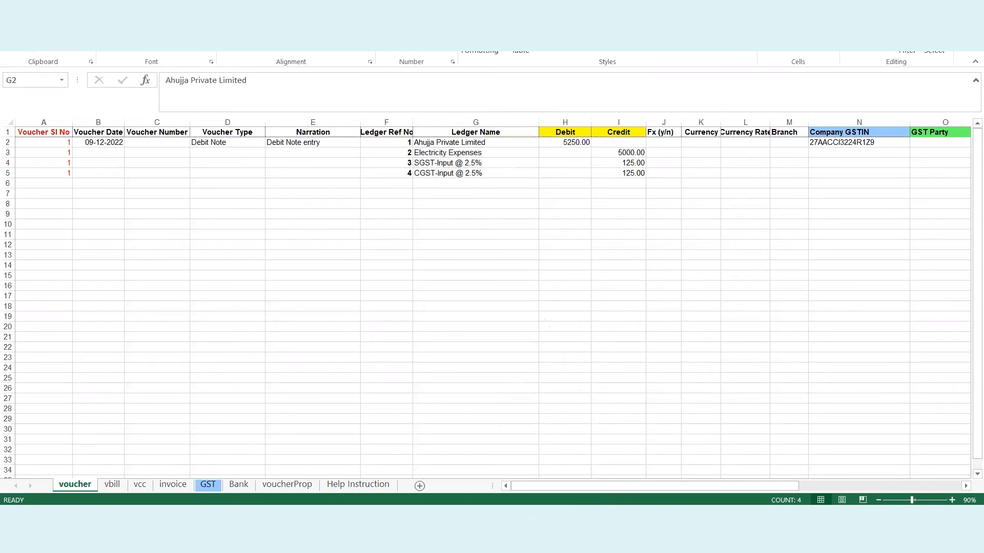
- Switch to RealBooks to view the debit note's ledgers with its reference details closed, and return to the voucher sheet in Excel
left_click(551, 468)
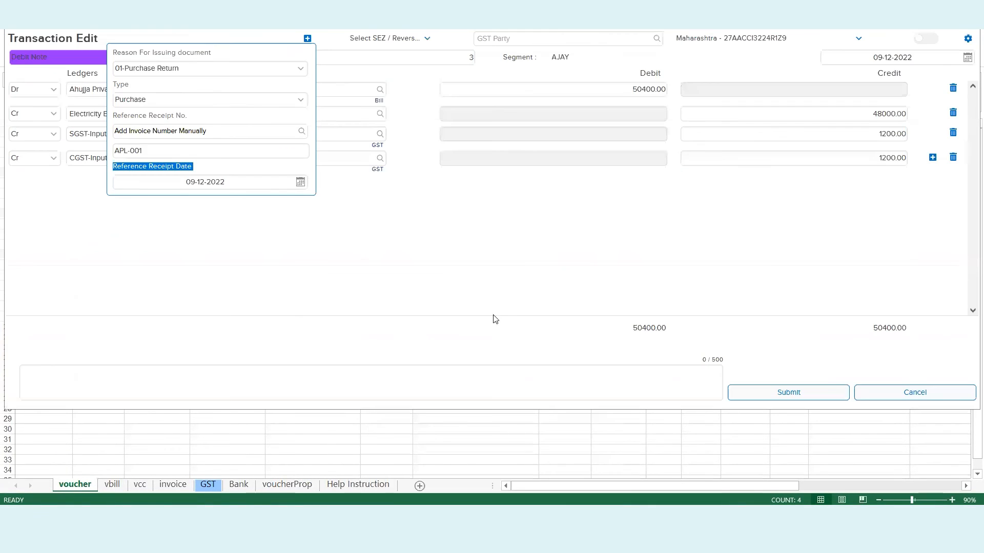
left_click(514, 284)
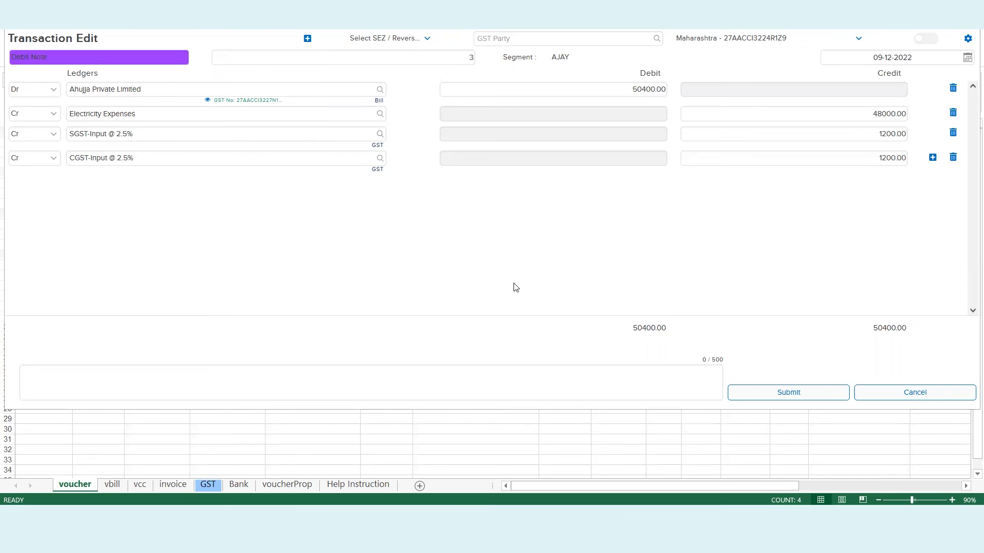
left_click(515, 439)
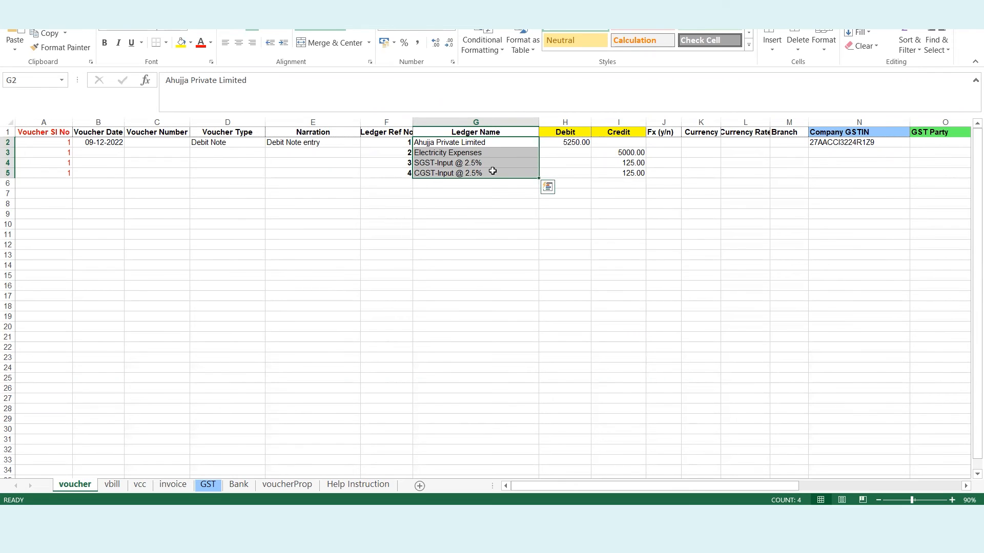
- Point out the Ledger Ref No cells for Ahujja Private Limited and Electricity Expenses, and highlight the whole Voucher Sl No column
left_click(390, 145)
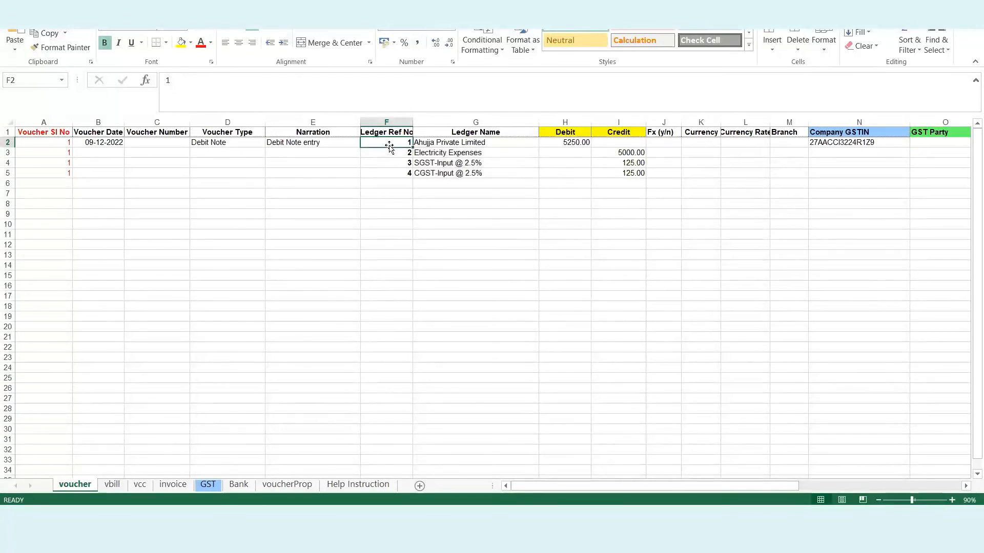
key("alt+Tab")
left_click(389, 145)
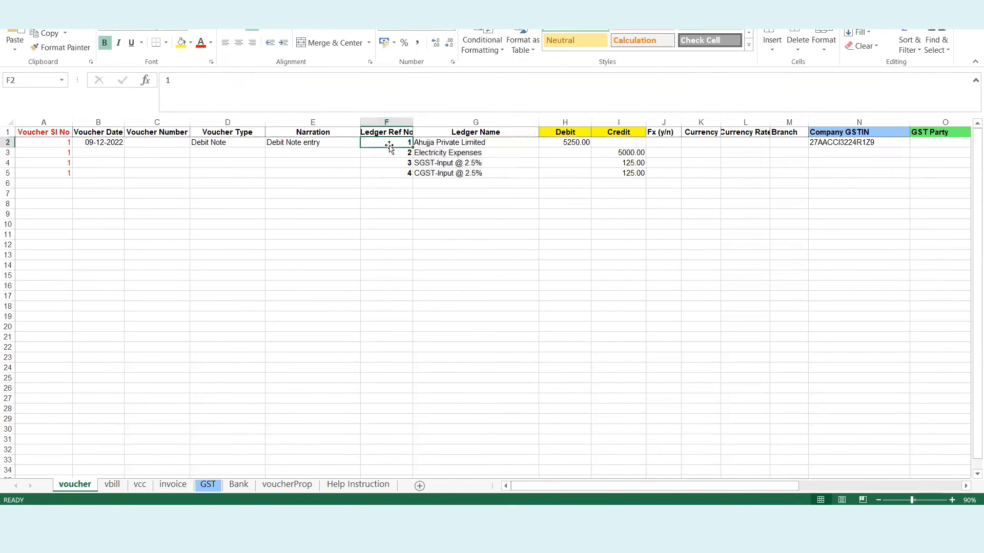
left_click(468, 149)
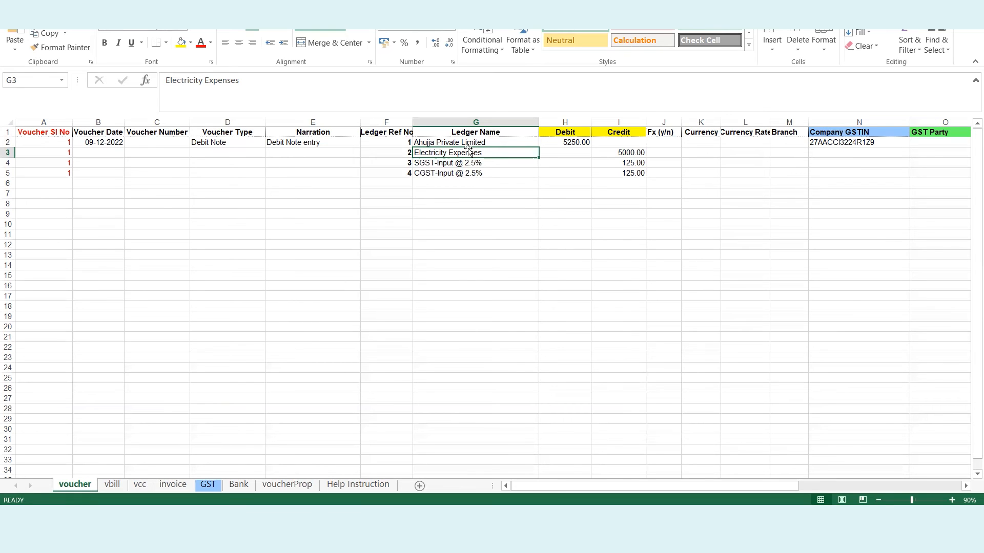
left_click(395, 155)
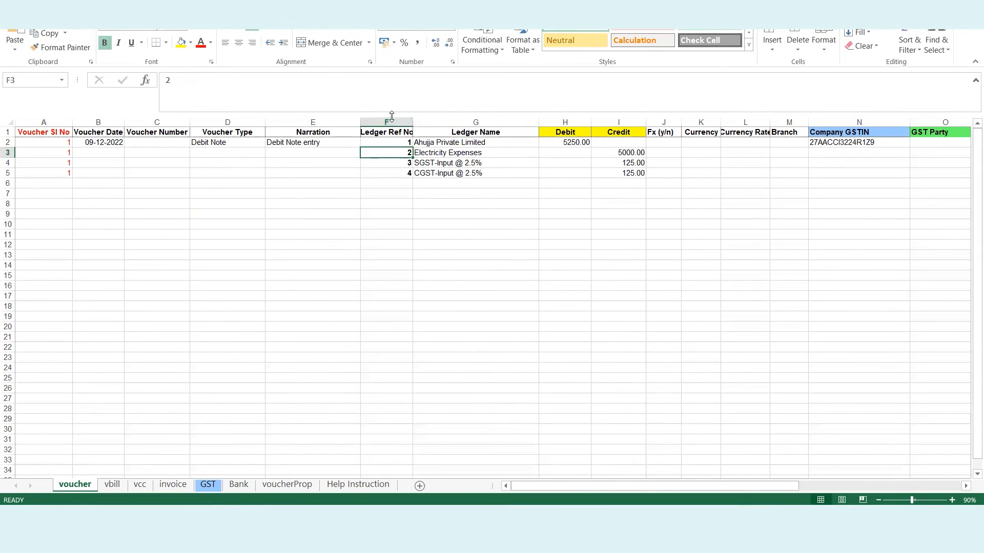
left_click(41, 122)
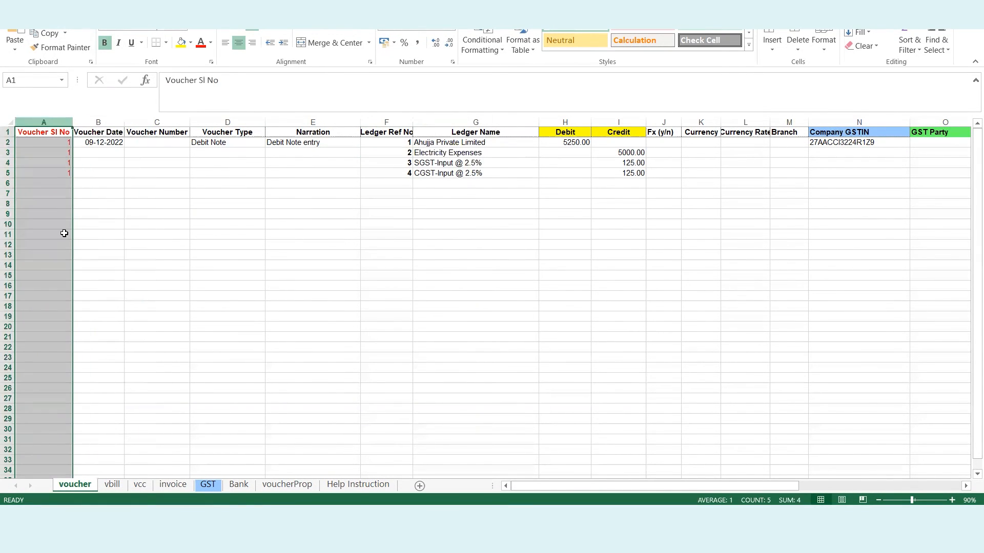
- Compare the Voucher Sl No and Ledger Ref No of the vbill row with the Ahujja Private Limited row on the voucher sheet
left_click(109, 490)
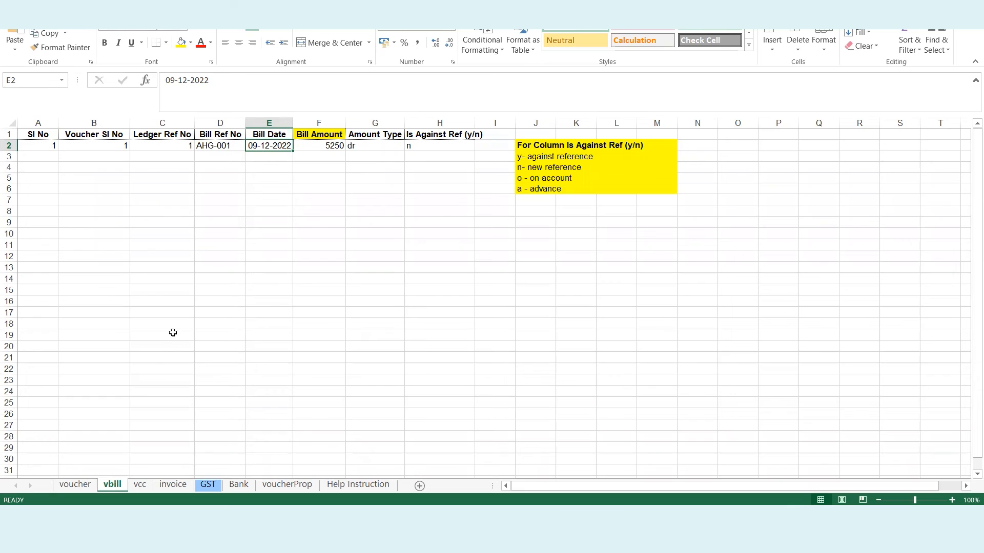
left_click(81, 484)
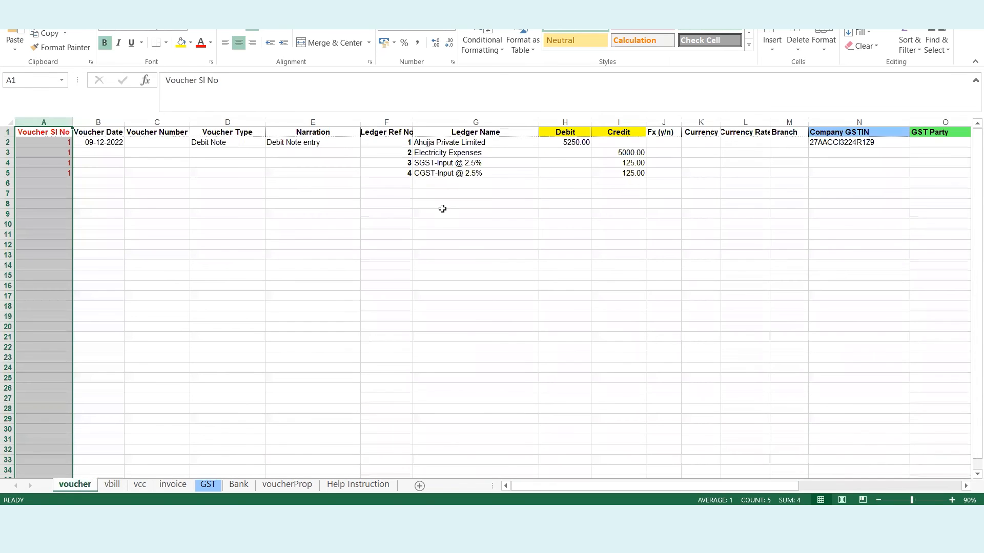
left_click(416, 142)
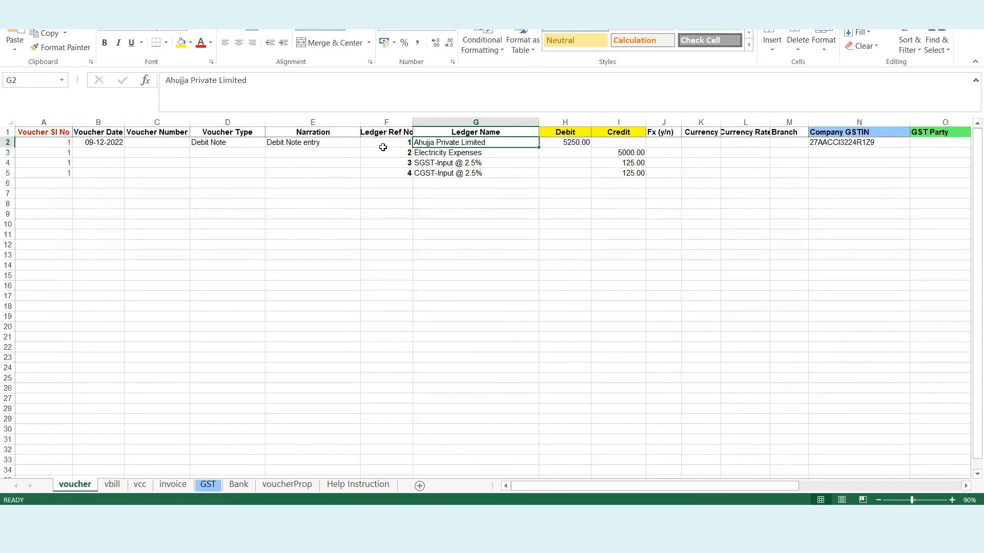
left_click(55, 143)
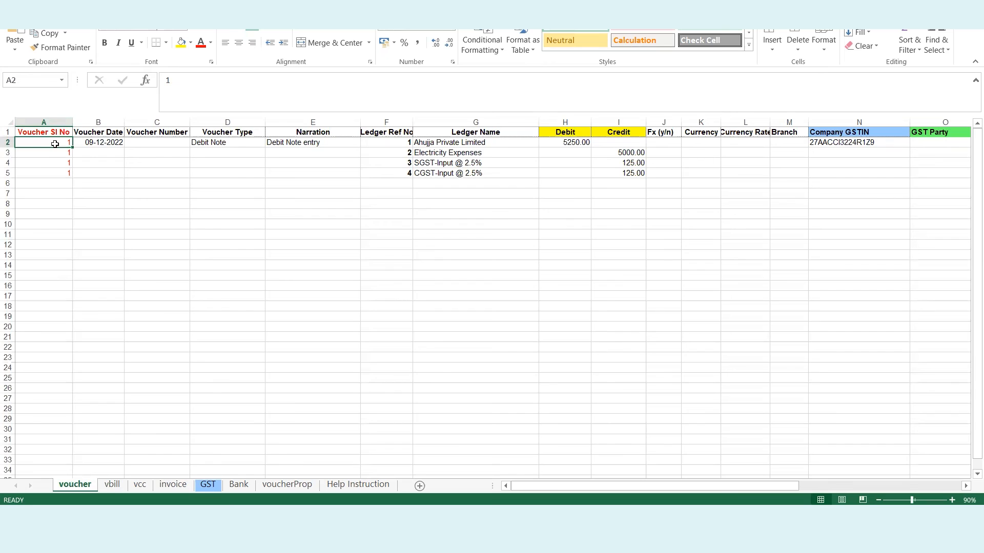
left_click(113, 485)
left_click(101, 145)
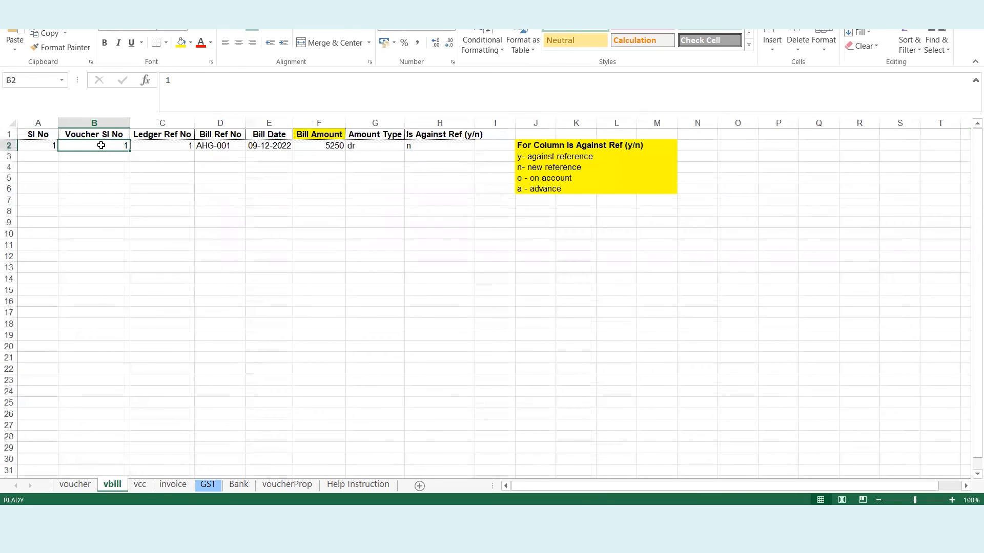
left_click(176, 146)
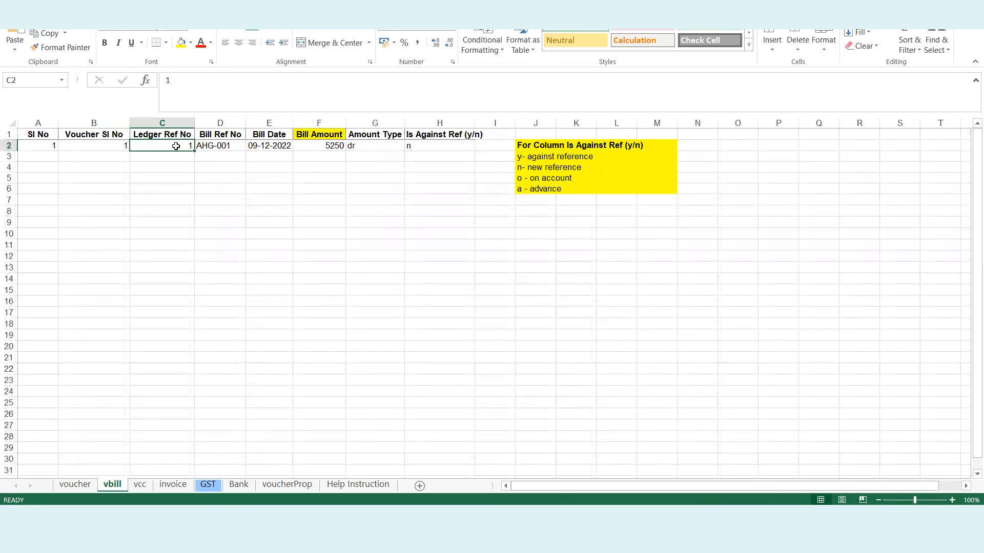
- On the voucher sheet, swap the first two ledger names by copying Ahujja Private Limited into G3 and entering Electricity Expenes in G2
left_click(75, 485)
left_click(476, 144)
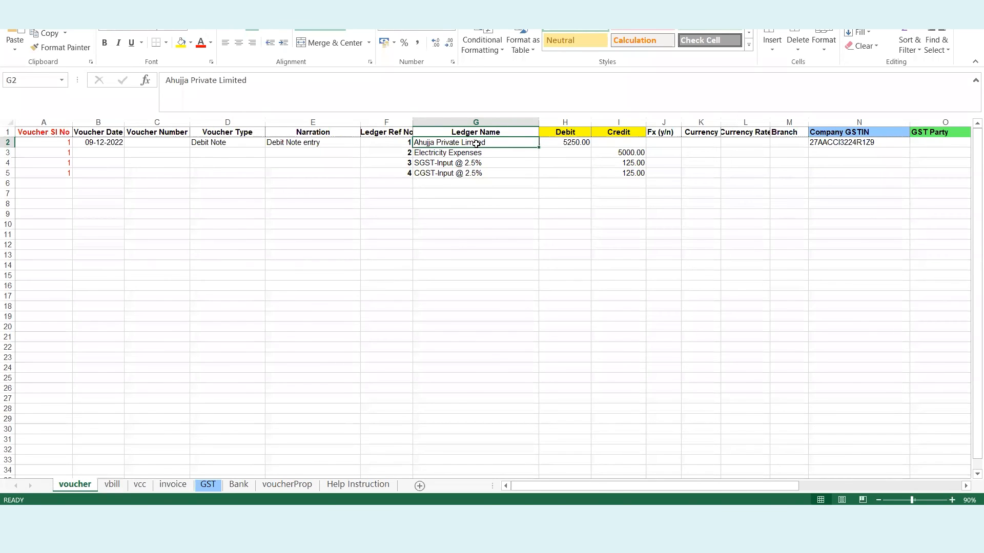
key("Left")
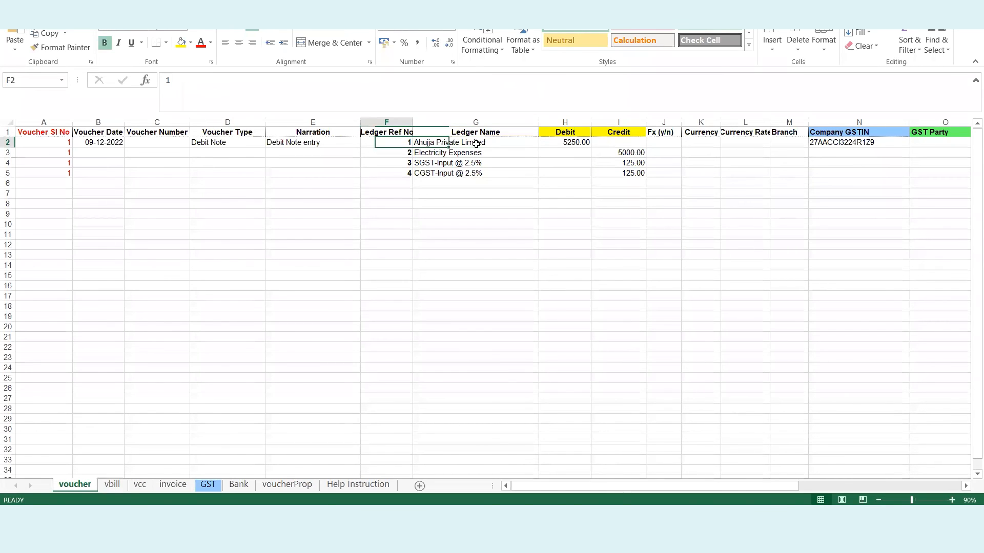
key("Right")
key("ctrl+c")
key("Down")
key("ctrl+v")
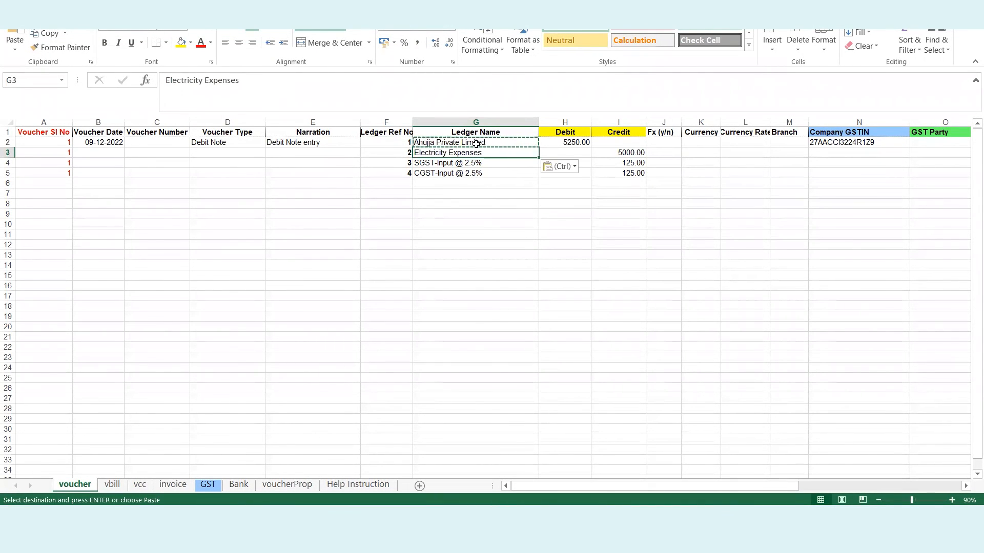
left_click(476, 144)
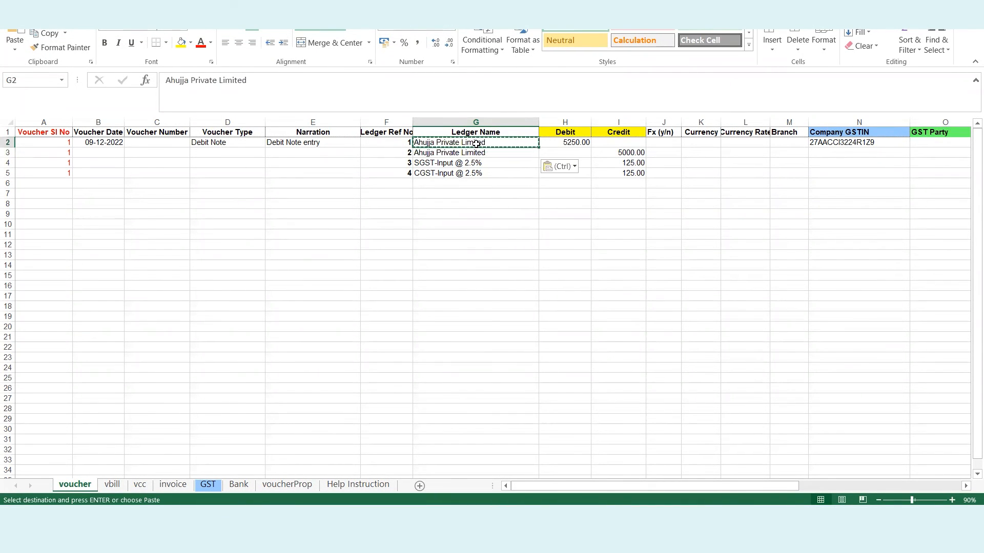
type("Electric")
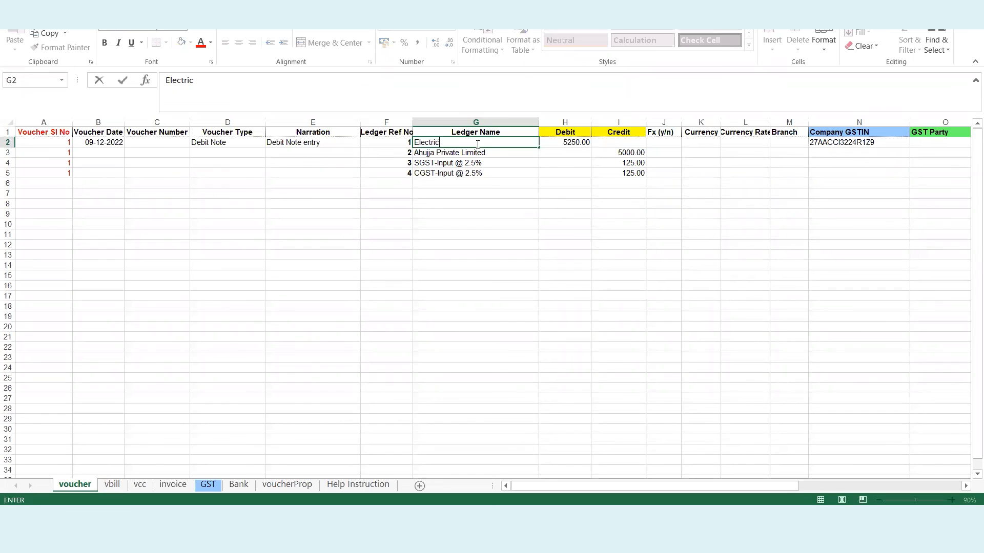
type("ity Expenes")
key("Return")
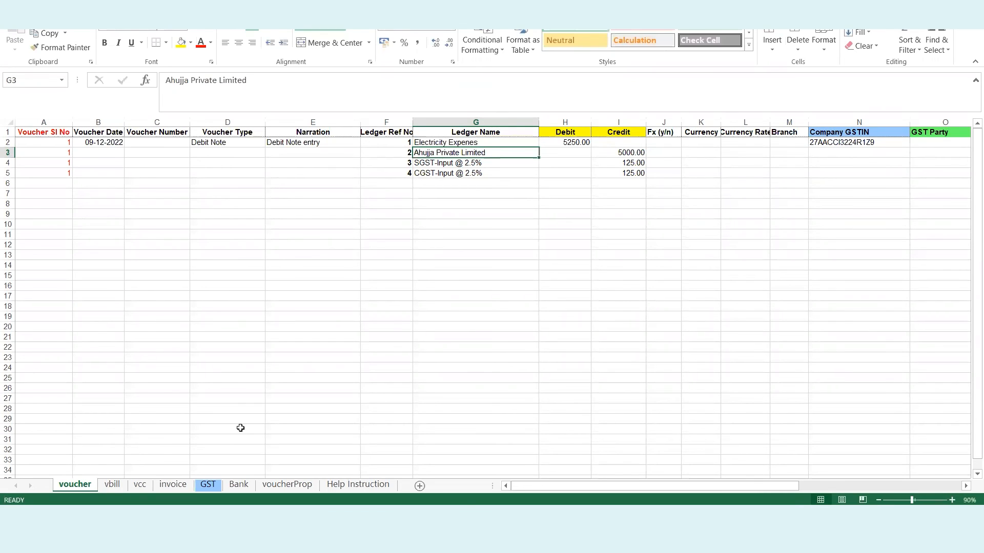
- Set the Ledger Ref No of the AHG-001 bill row on the vbill sheet to 2
left_click(111, 485)
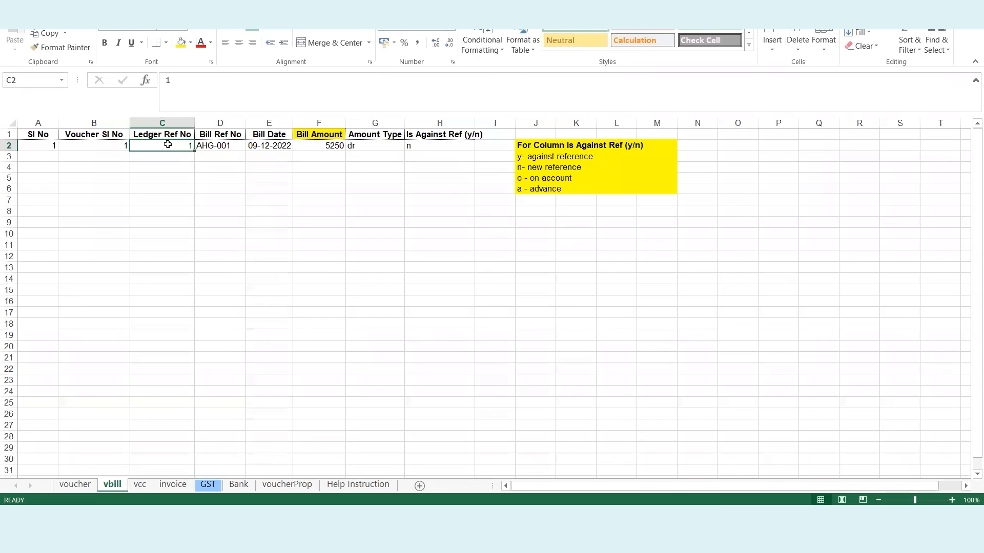
type("2")
left_click(191, 168)
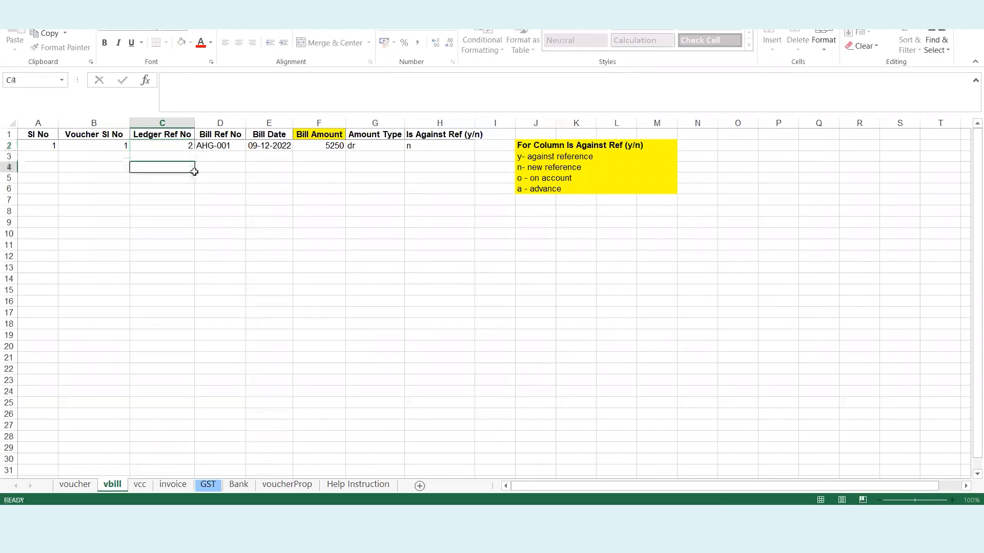
- Highlight the Ledger Ref No and Voucher Sl No columns on the voucher sheet, and select the bill row's Ledger Ref No on vbill
left_click(72, 484)
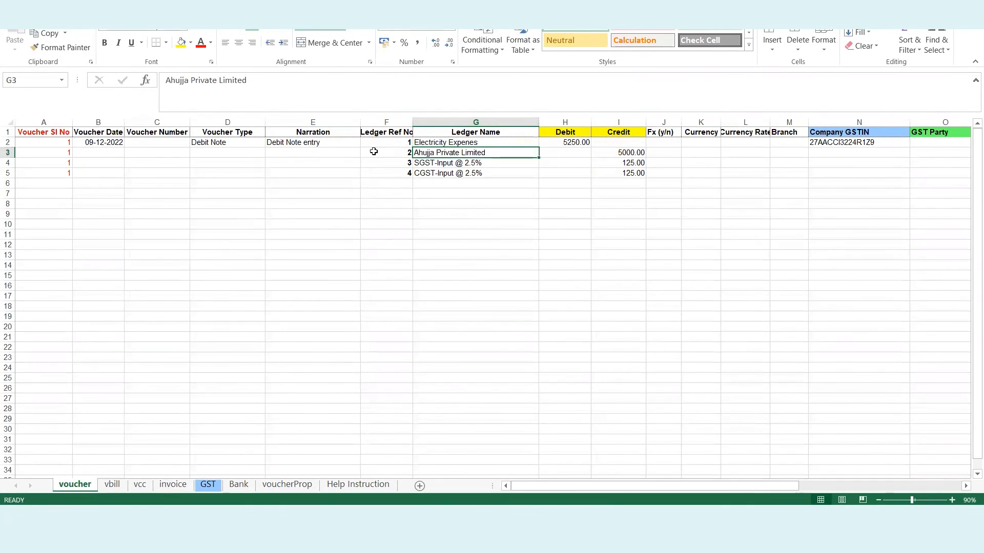
left_click(387, 122)
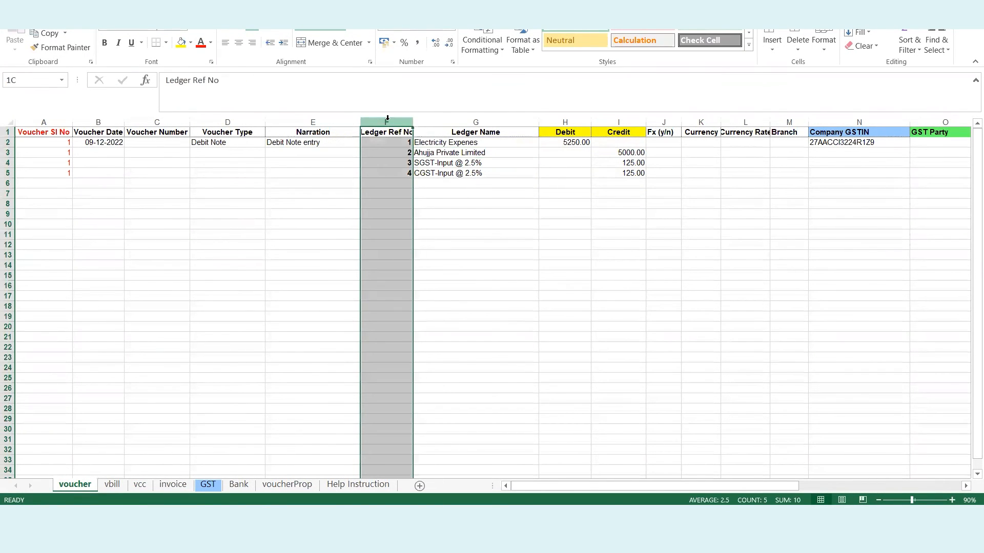
left_click(40, 122)
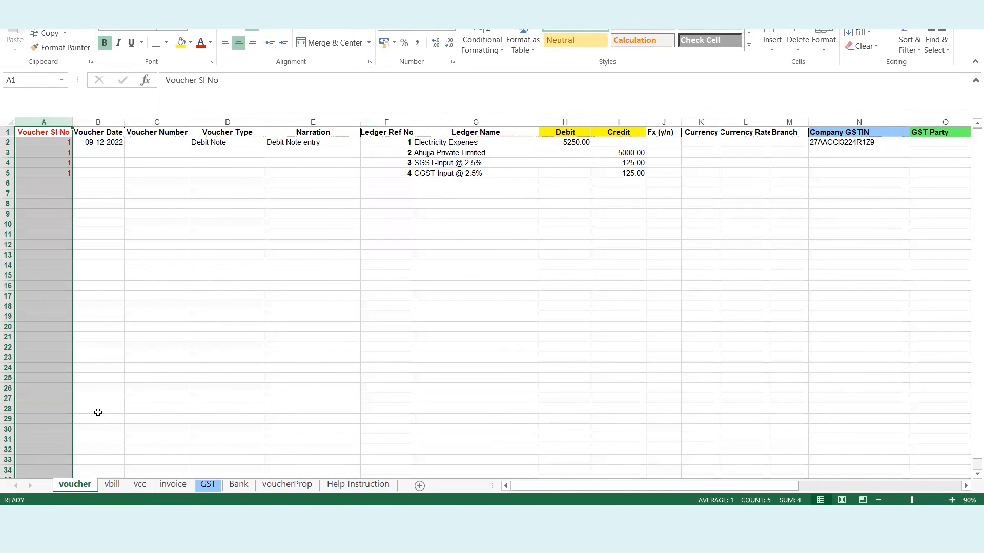
left_click(115, 490)
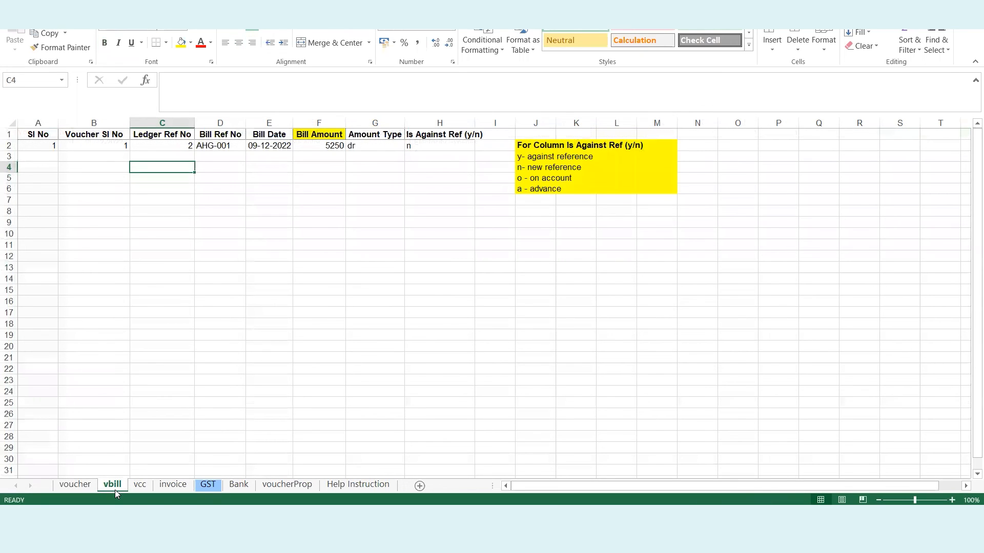
left_click(179, 145)
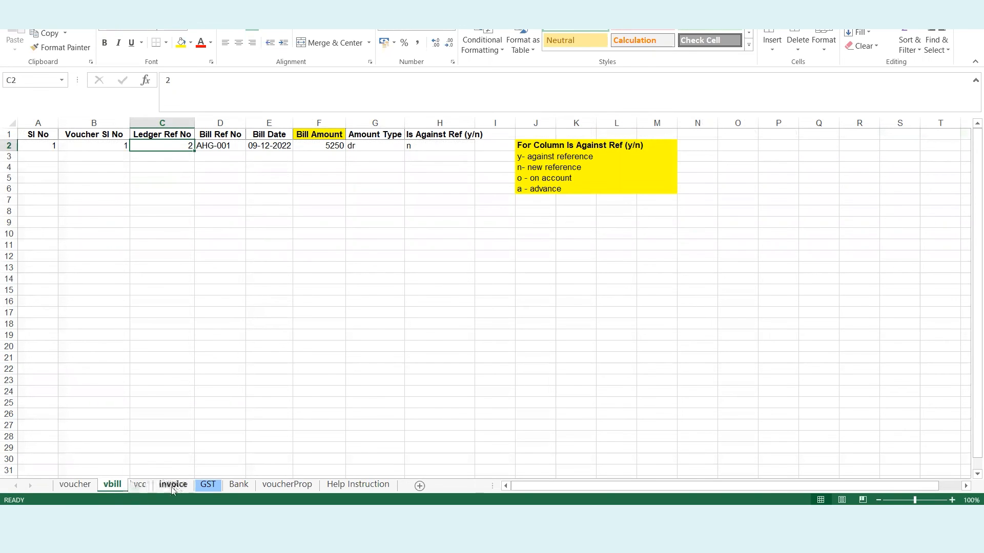
- Highlight the Voucher Sl No and Ledger Ref No columns on the vcc sheet
left_click(140, 485)
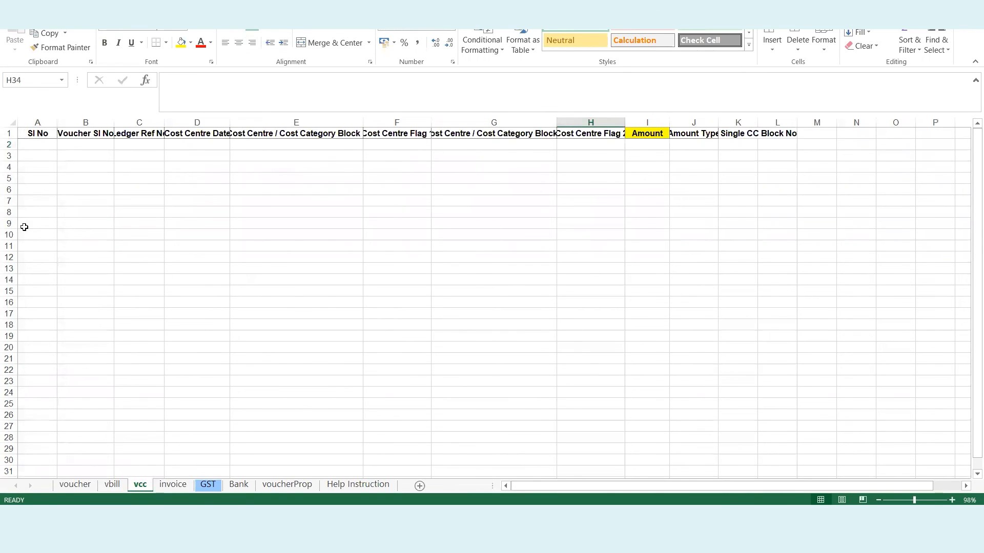
left_click(97, 122)
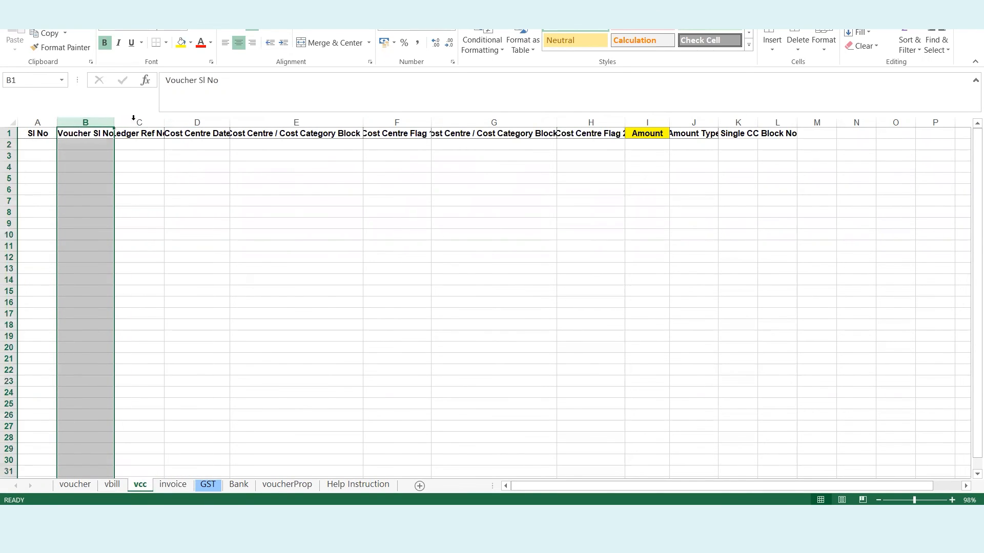
left_click(132, 122)
- Compare the GST sheet's Ledger Ref No column and GST ledger names with the entries on the voucher sheet
left_click(75, 484)
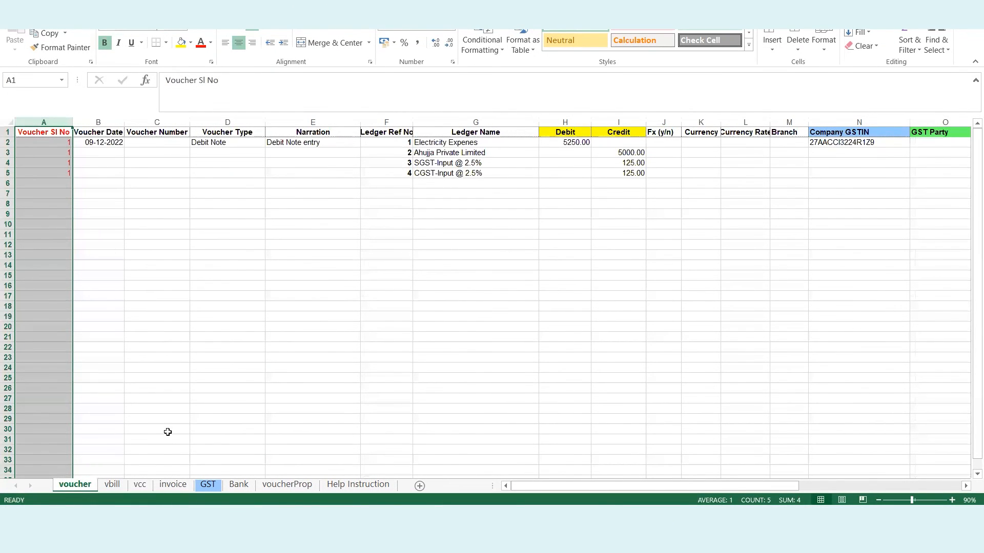
left_click(207, 486)
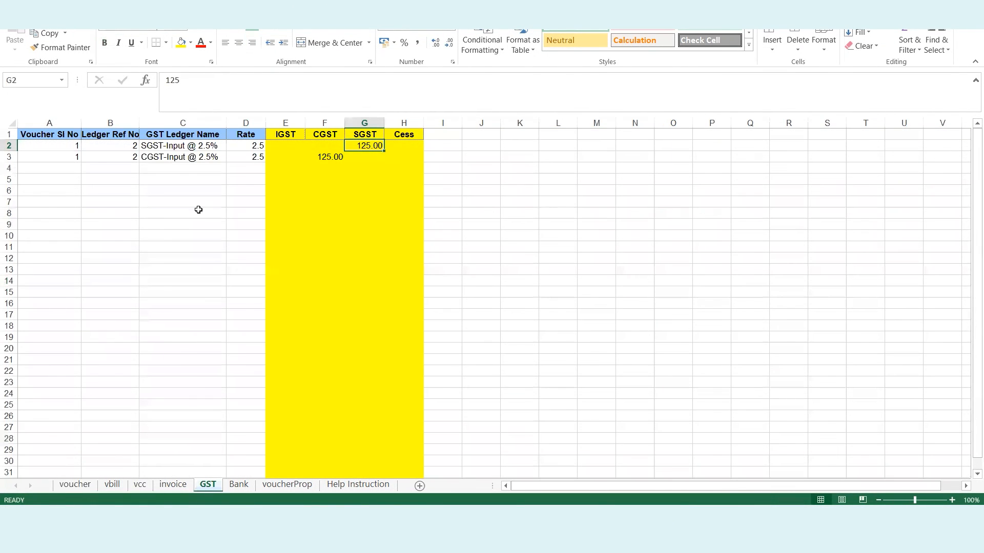
left_click(109, 149)
left_click(110, 123)
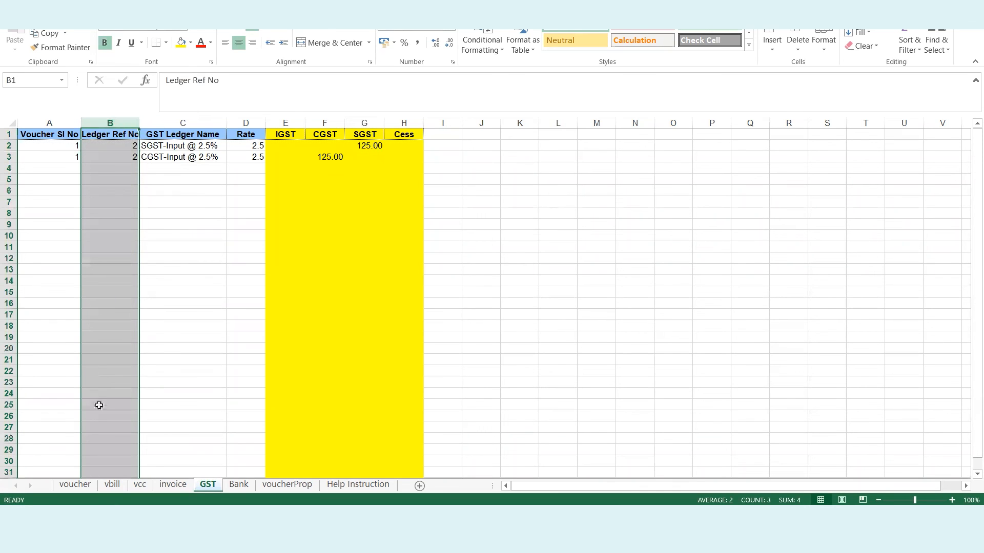
left_click(75, 485)
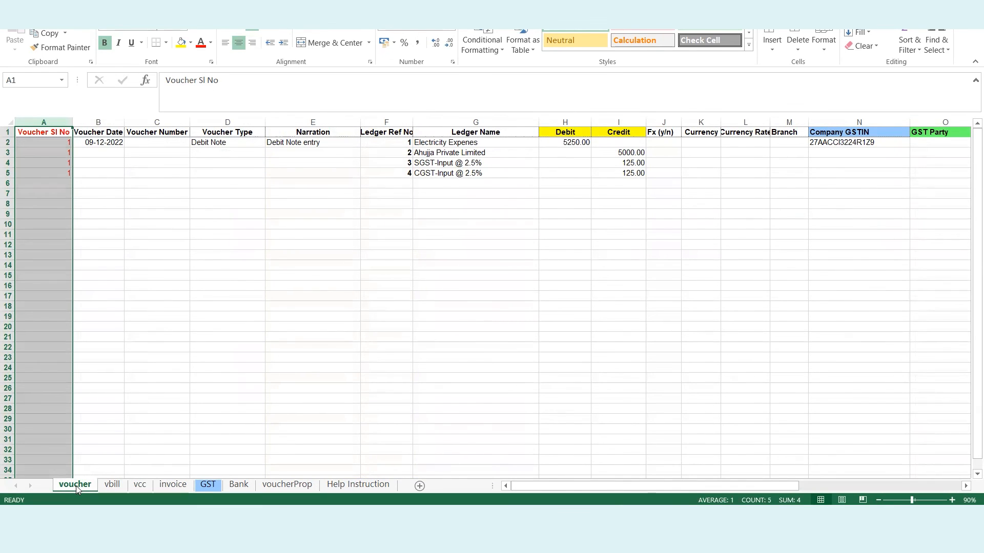
left_click(208, 489)
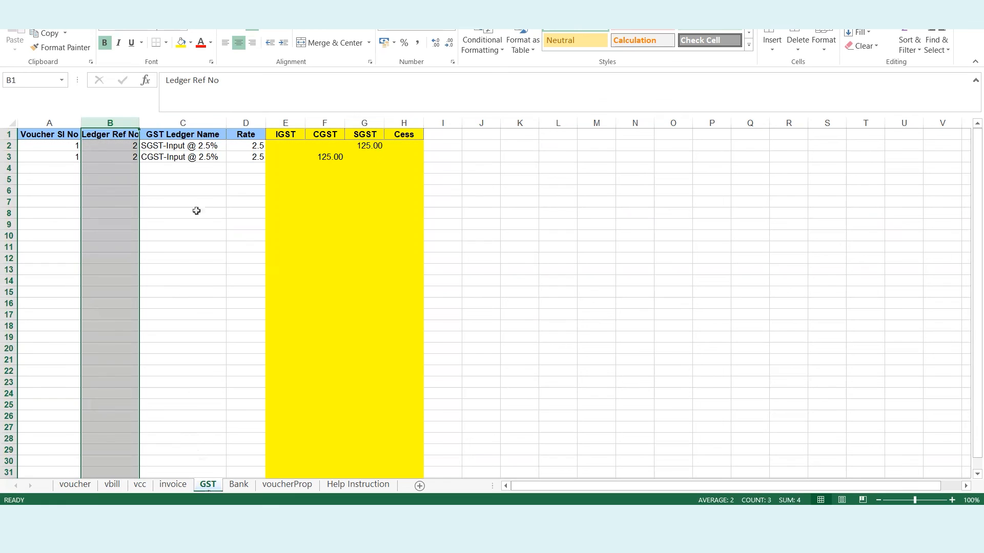
left_click(202, 143)
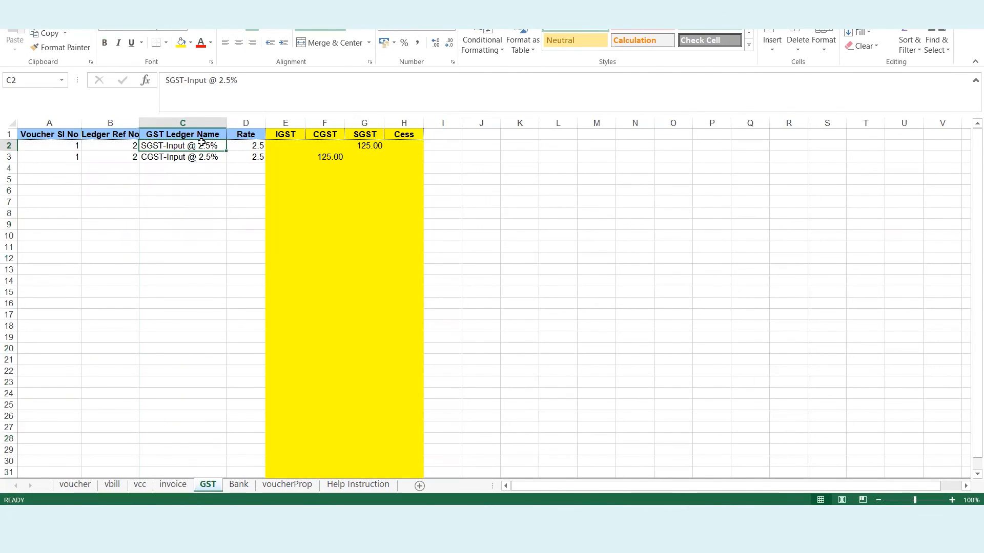
- Compare the Ledger Ref No of the SGST row on the GST sheet with those on the vbill and voucher sheets
key("Left")
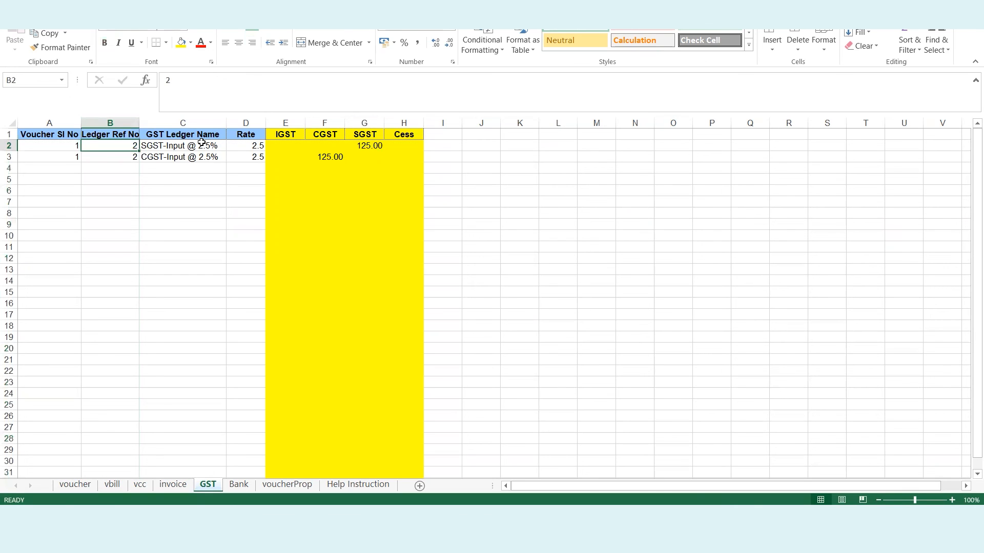
left_click(112, 484)
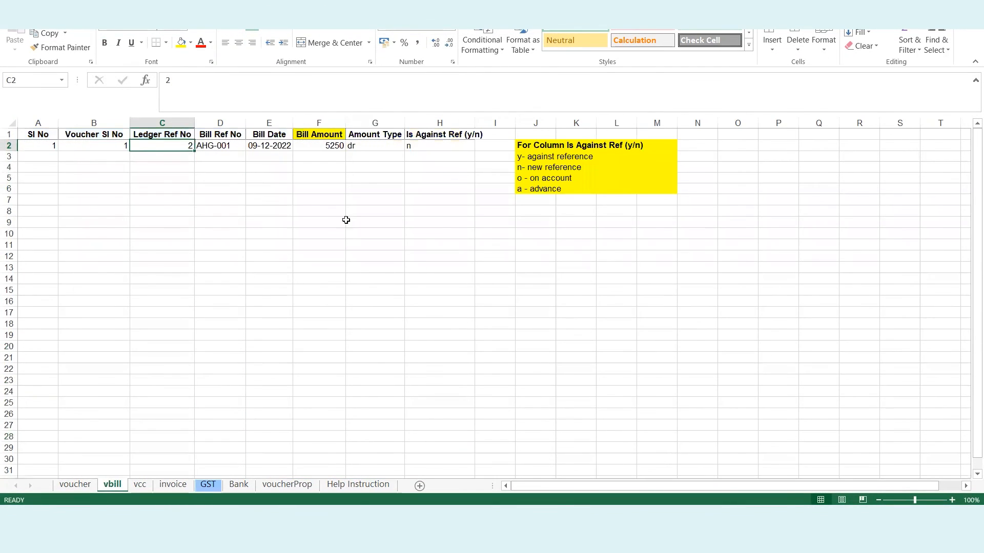
left_click(75, 485)
- Copy the ledger name Electricity Expenes from the first voucher row to the spare cell G7 below the entries
left_click(472, 145)
left_click(473, 150)
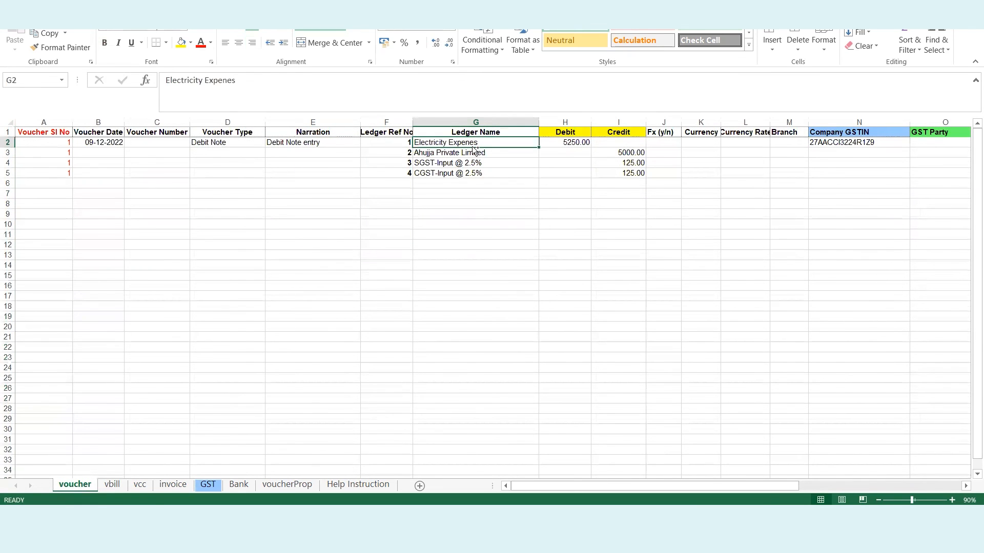
key("ctrl+c")
key("Down")
key("Down")
key("Down")
key("Down")
key("Down")
key("ctrl+v")
- Move the ledger name Ahujja Private Limited up from the second to the first voucher row
key("Up")
key("Up")
key("Up")
key("Up")
key("ctrl+x")
key("Up")
key("ctrl+v")
- Move Electricity Expenes from the spare cell below the entries into the second voucher row's Ledger Name
key("Down")
key("Down")
key("Down")
key("Down")
key("Down")
key("ctrl+x")
key("Up")
key("Up")
key("Up")
key("Up")
key("ctrl+v")
key("Down")
key("Down")
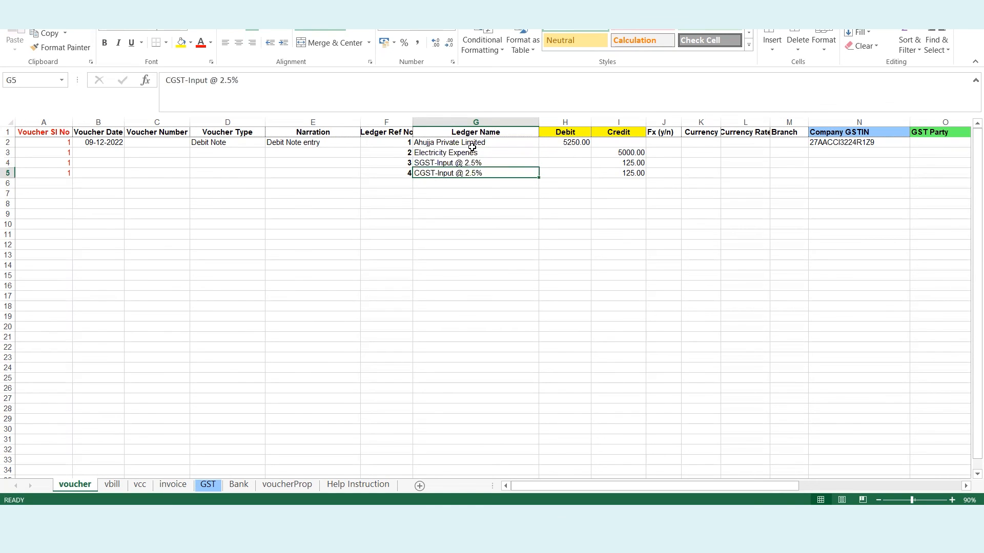
- Compare the Electricity Expenes row's Ledger Ref No on the voucher sheet with the Ledger Ref No values on the GST sheet
key("Up")
key("Up")
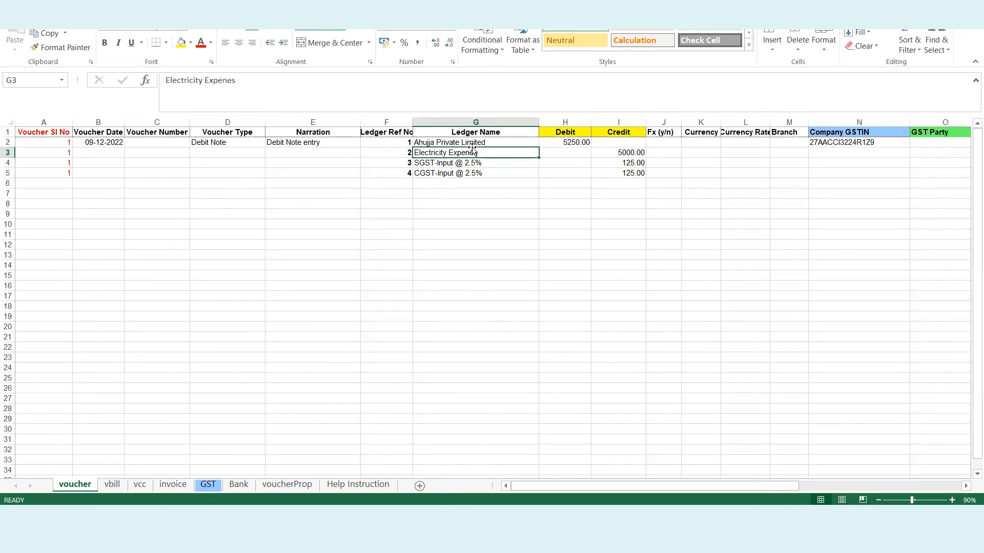
key("Left")
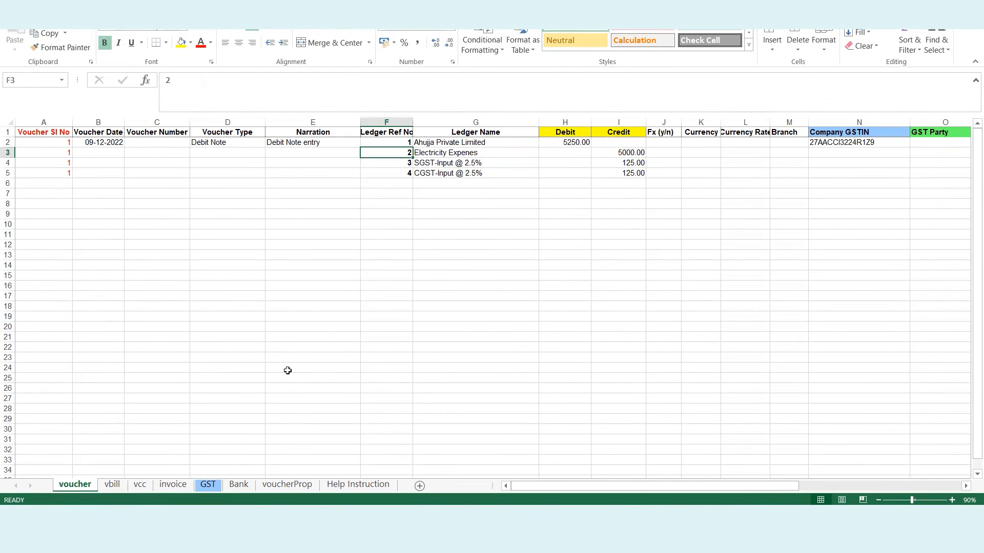
left_click(210, 485)
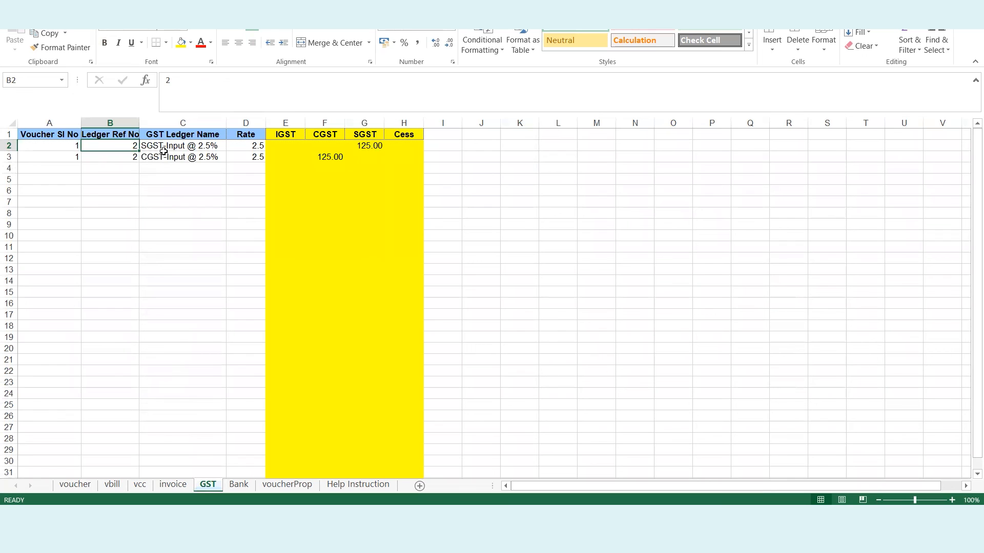
left_click(129, 157)
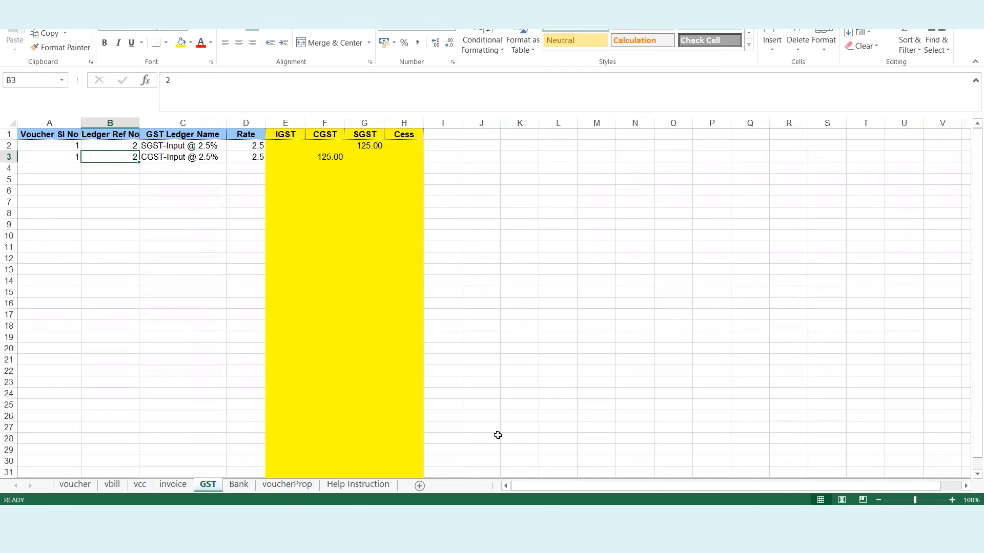
- Switch to the RealBooks debit note and inspect the Electricity Expenses entry in the GST breakup of SGST-Input @ 2.5%
left_click(497, 515)
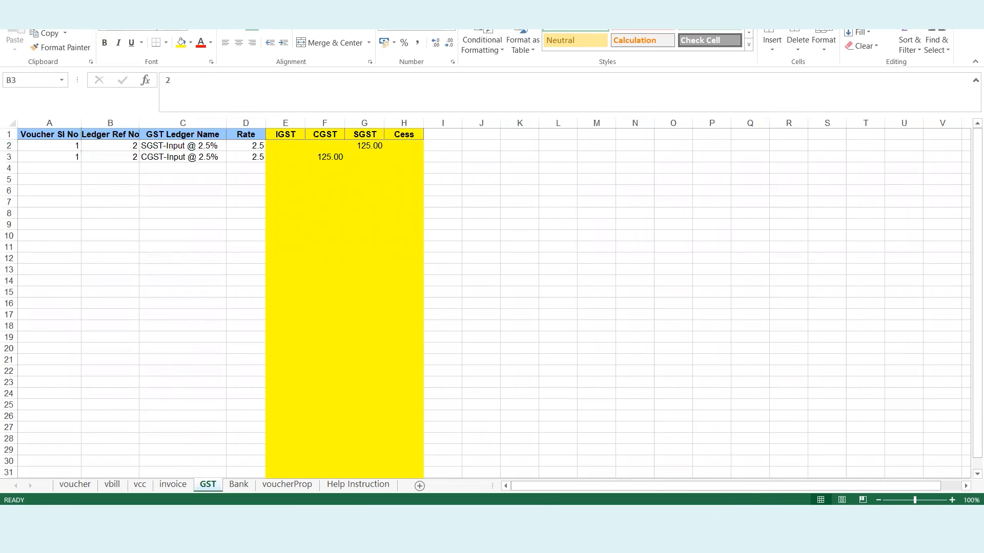
left_click(493, 461)
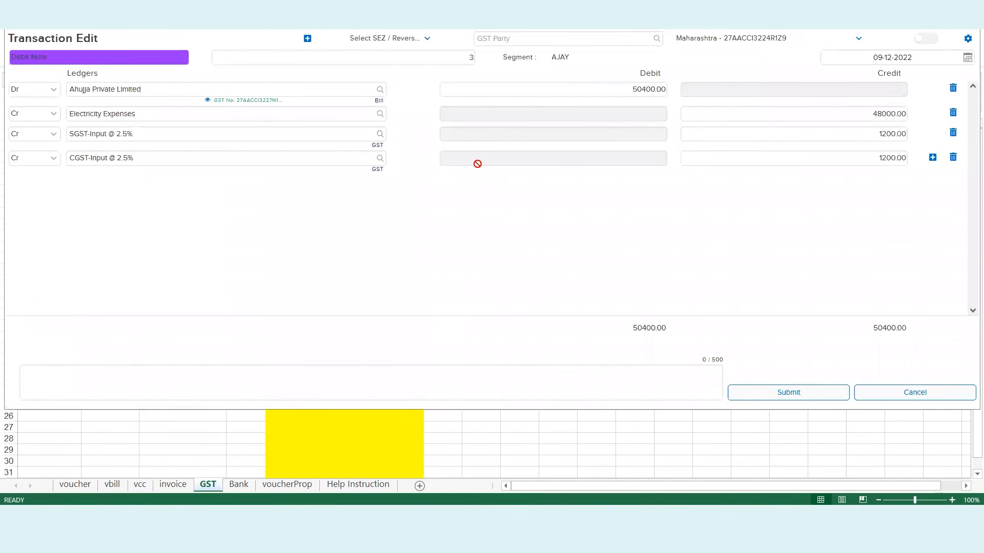
left_click(243, 128)
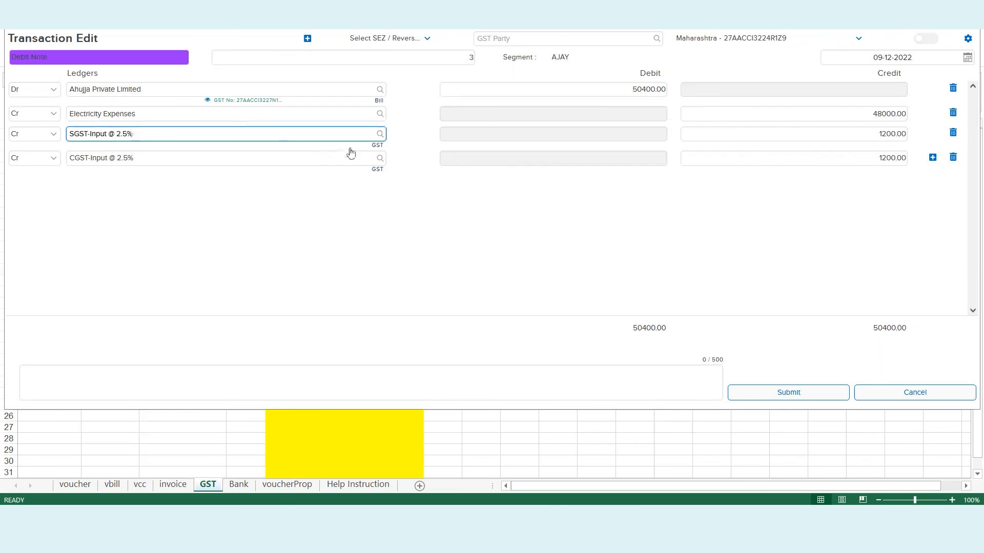
left_click(377, 145)
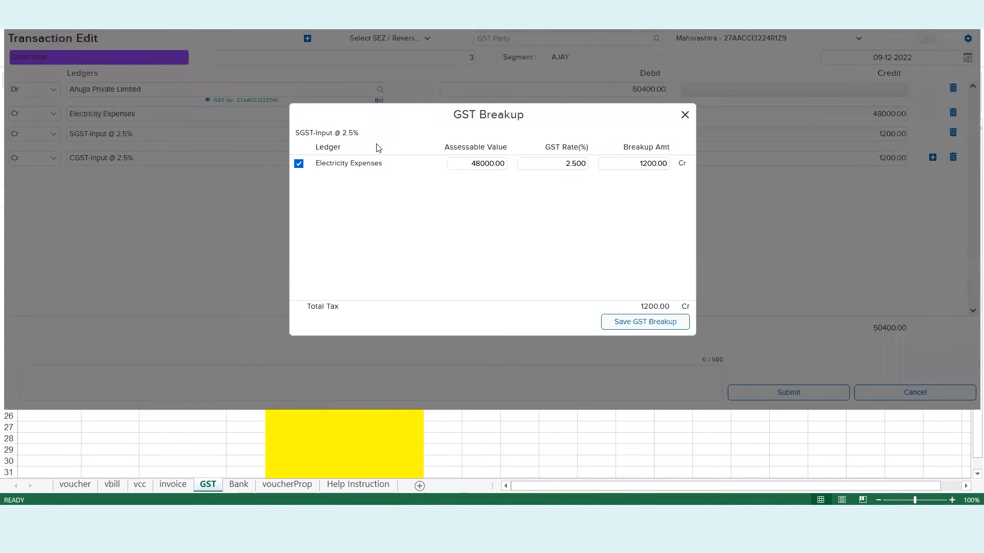
double_click(361, 164)
- Return to the Excel workbook and review the CGST-Input row's ledger name, rate and IGST columns on the GST sheet
left_click(340, 422)
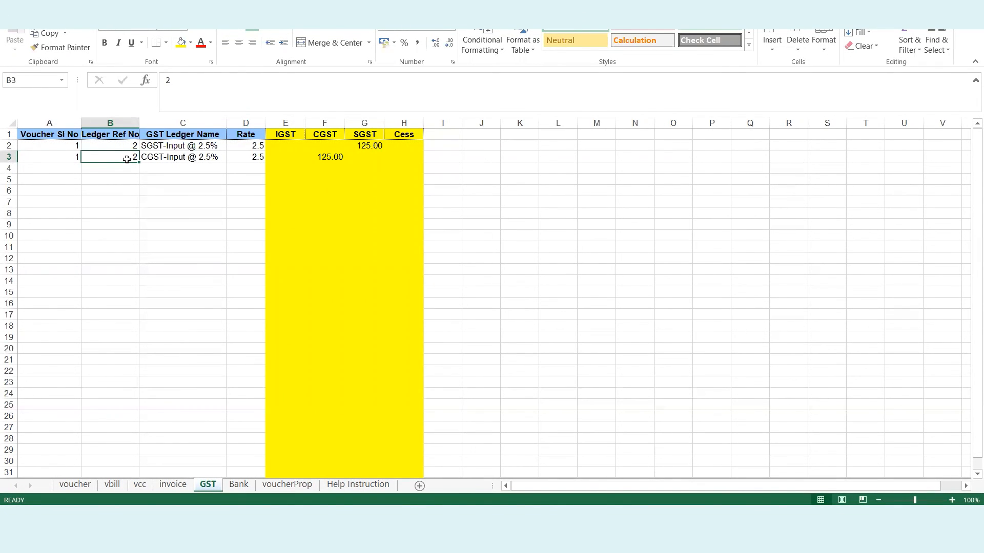
key("Right")
key("Right")
key("Right")
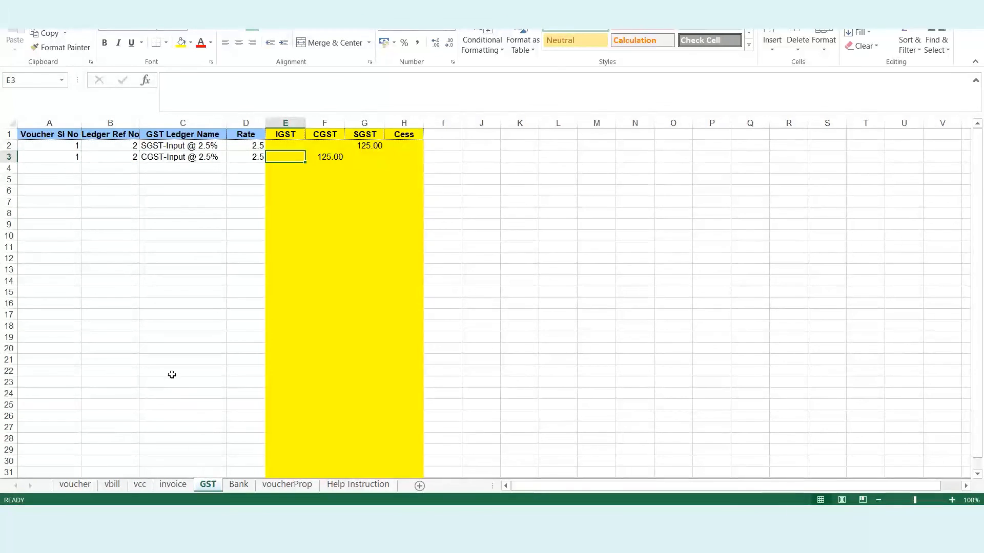
- Point out the Voucher Sl No and Ledger Ref No columns on the Bank sheet and return to the voucher sheet
left_click(239, 485)
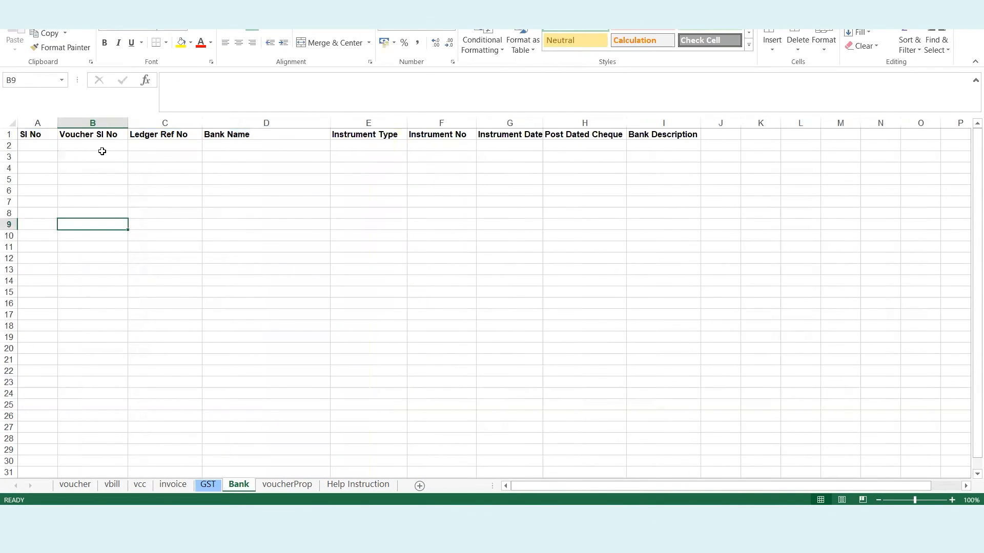
left_click(99, 135)
left_click_drag(95, 128, 168, 143)
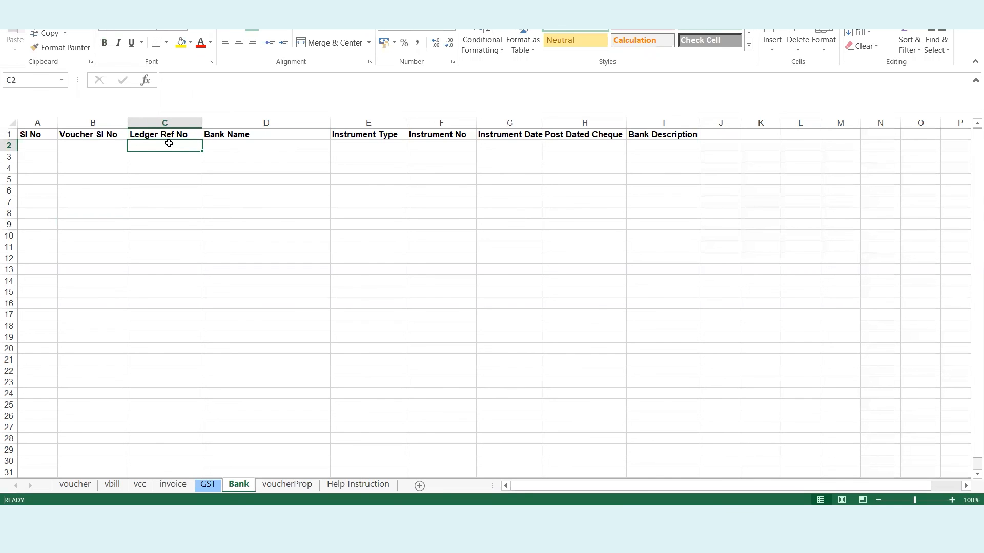
left_click(72, 485)
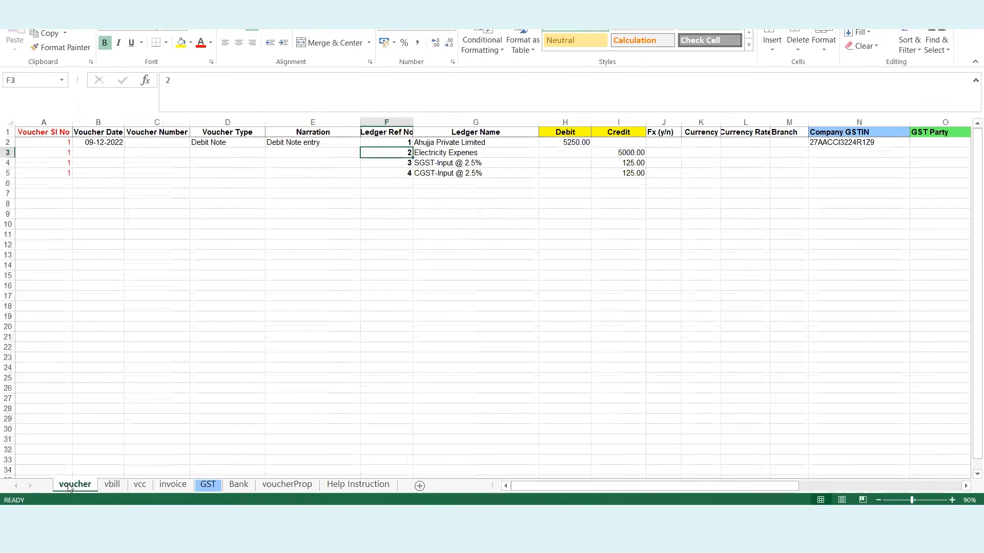